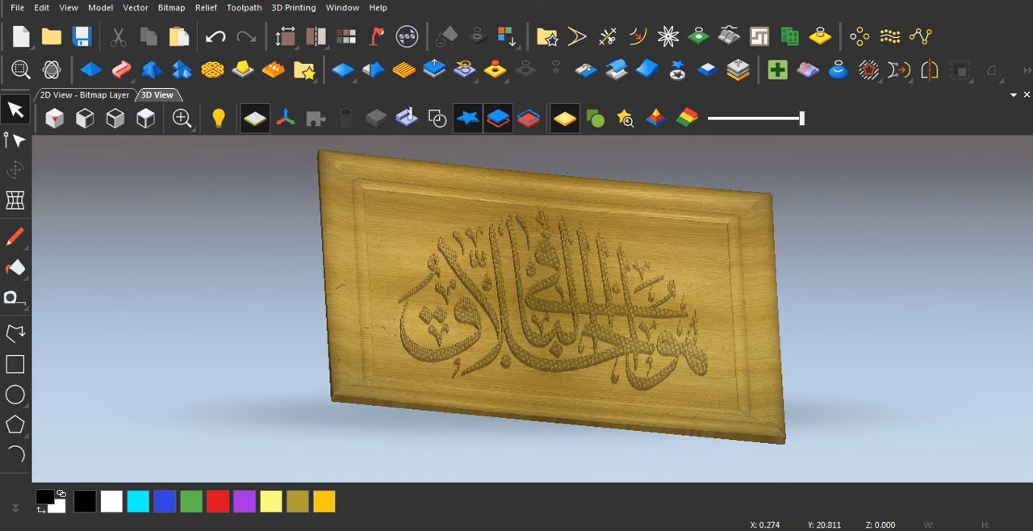
Step: Hide the zero plane and examine the textured calligraphy and frame of the finished relief up close and from the top
scroll(540, 314, "up", 3)
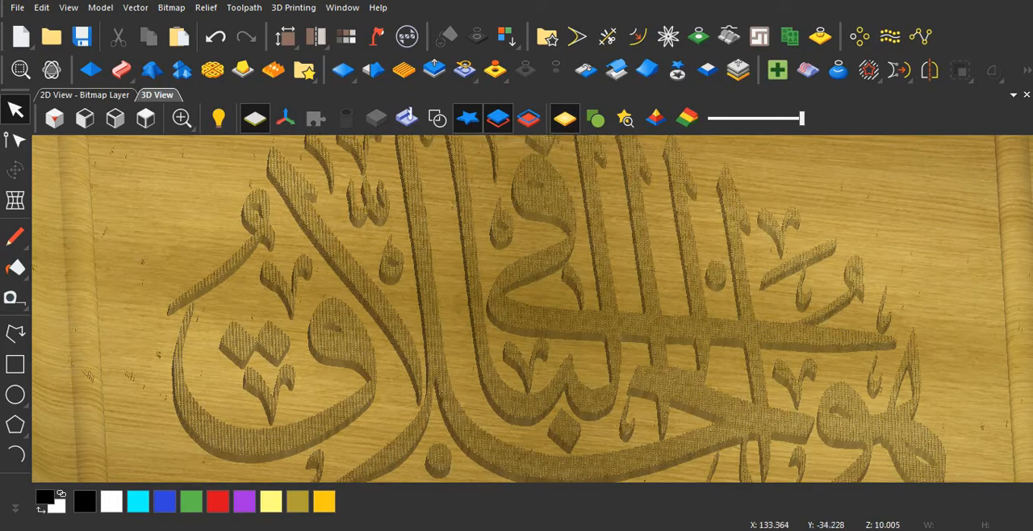
middle_click_drag(396, 388, 354, 408)
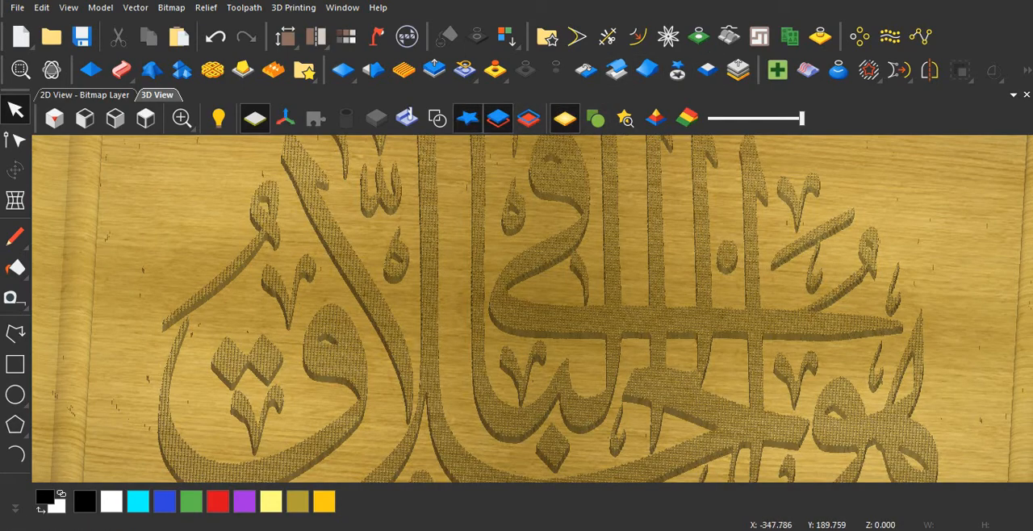
left_click(254, 118)
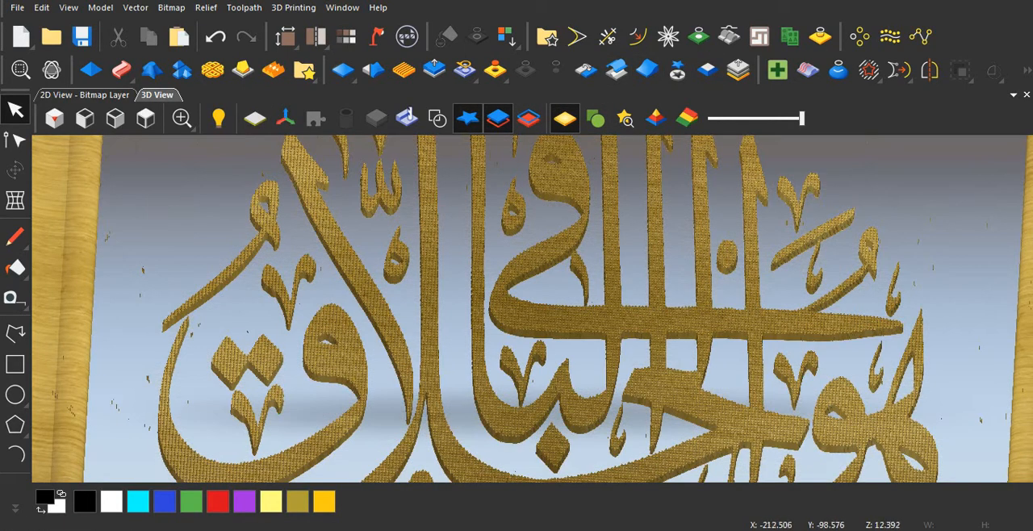
scroll(516, 307, "up", 5)
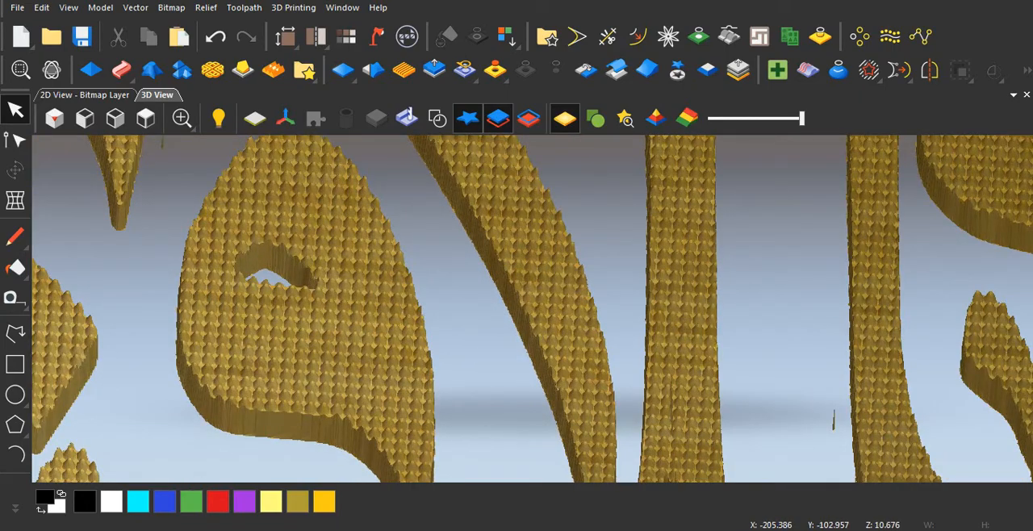
middle_click_drag(517, 306, 545, 353)
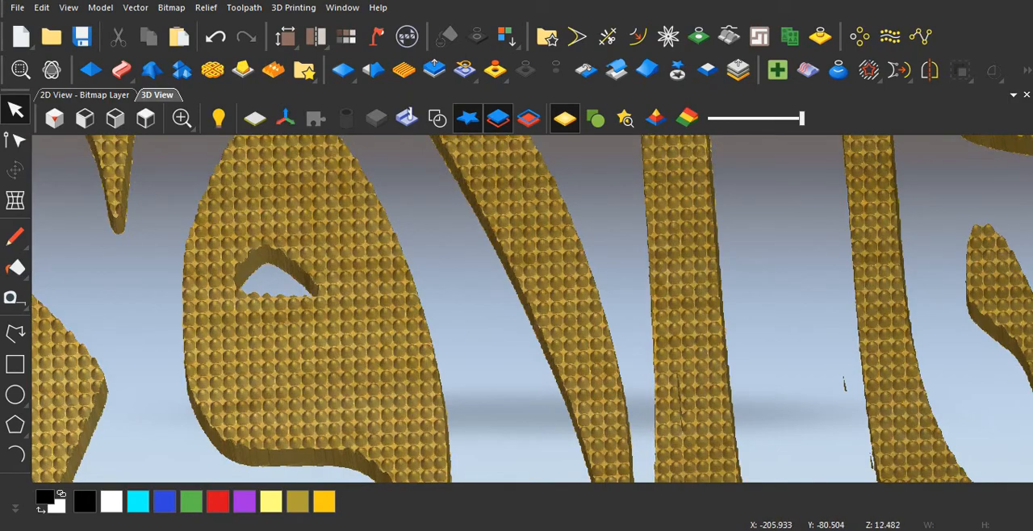
middle_click_drag(844, 383, 651, 360)
scroll(599, 289, "down", 5)
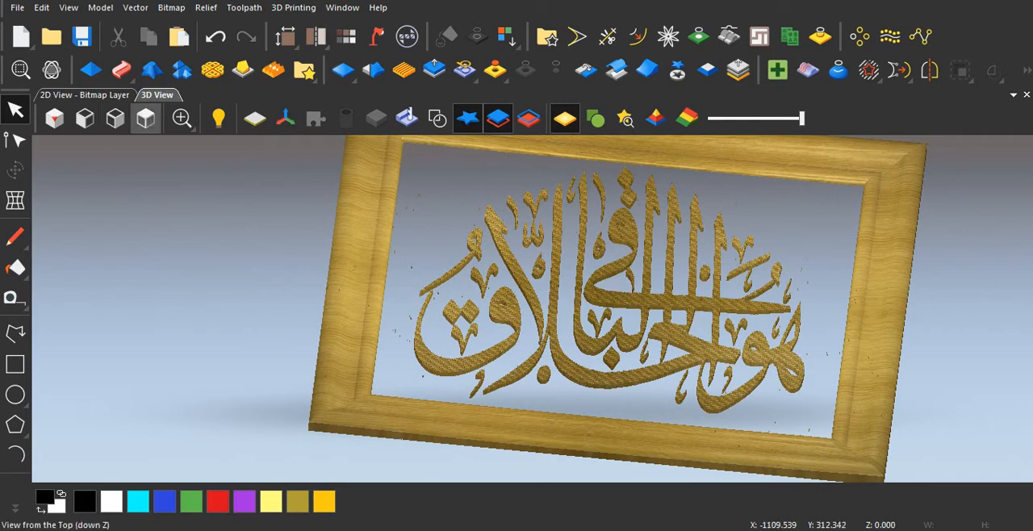
left_click(146, 119)
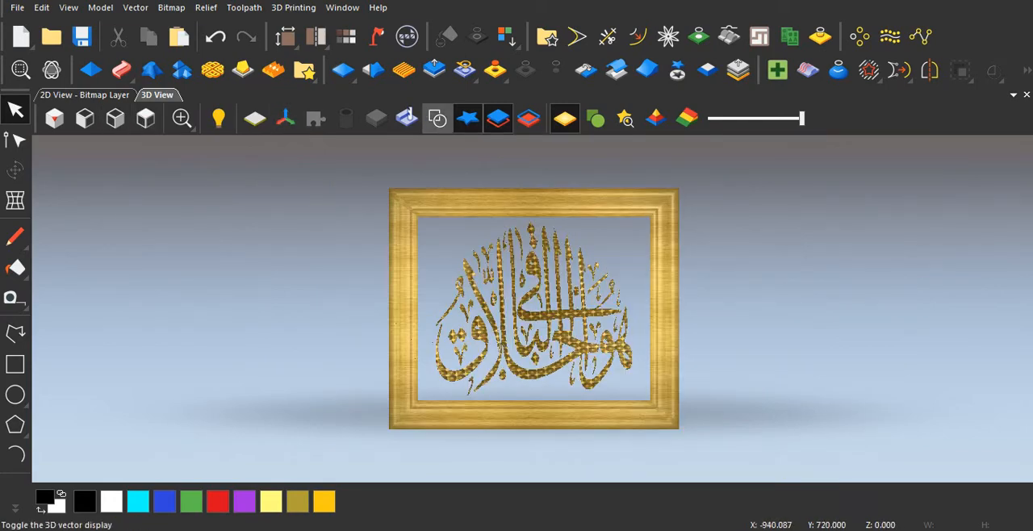
Step: Show the zero plane again and inspect the calligraphy strokes and lower frame border from several angles
left_click(255, 118)
scroll(523, 339, "up", 5)
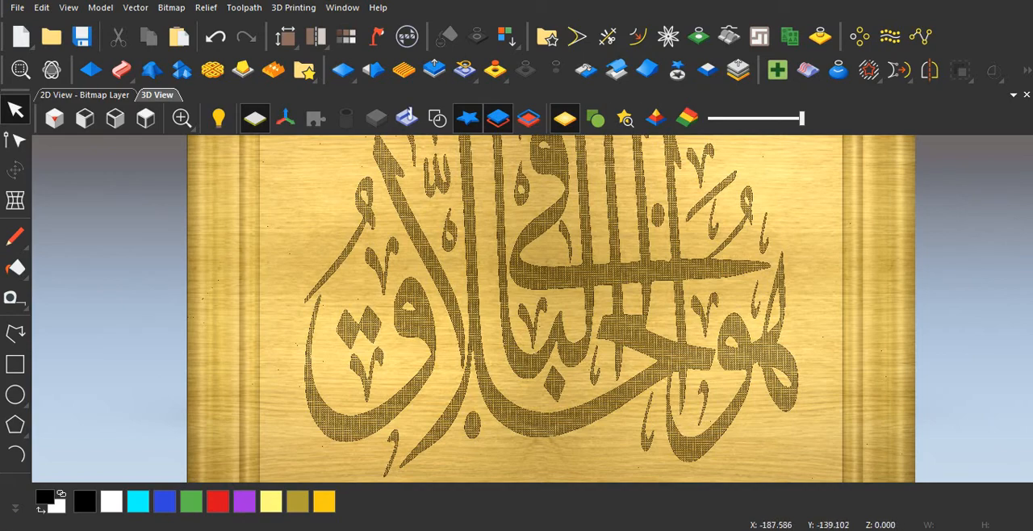
scroll(533, 309, "down", 3)
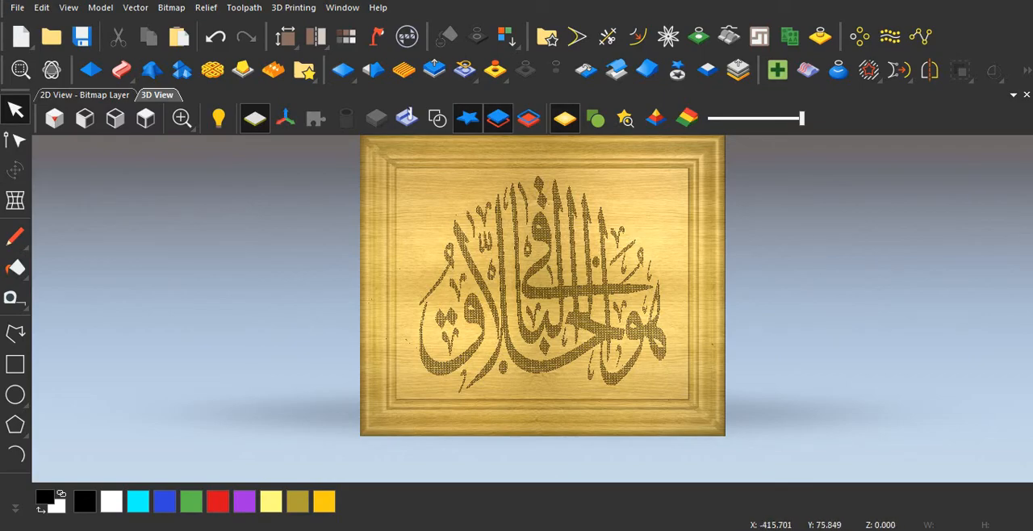
scroll(543, 393, "up", 5)
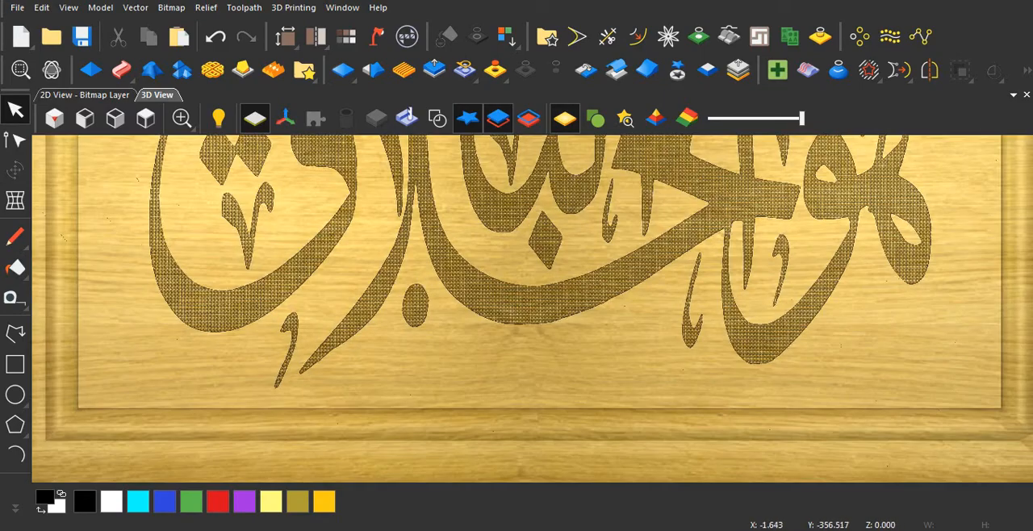
middle_click_drag(542, 420, 544, 385)
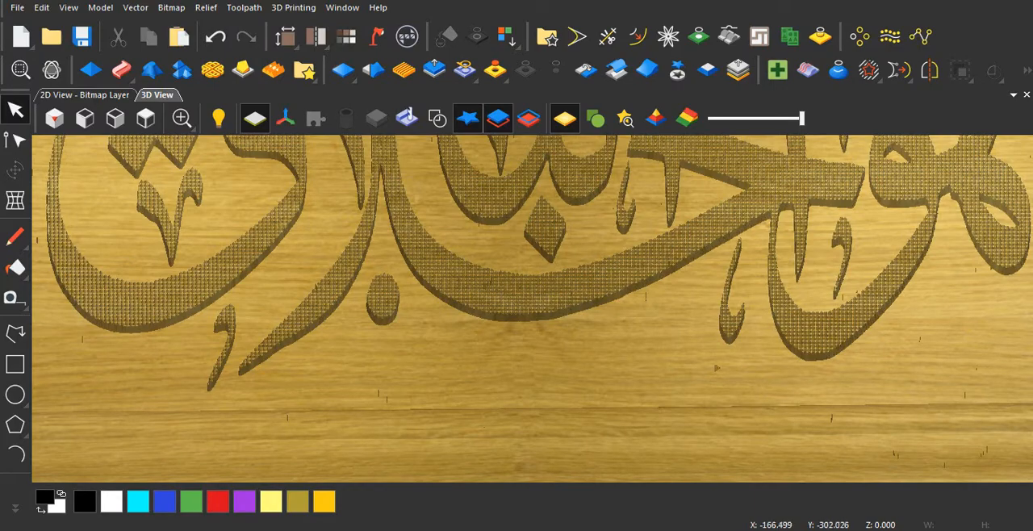
scroll(544, 388, "down", 4)
scroll(543, 387, "up", 5)
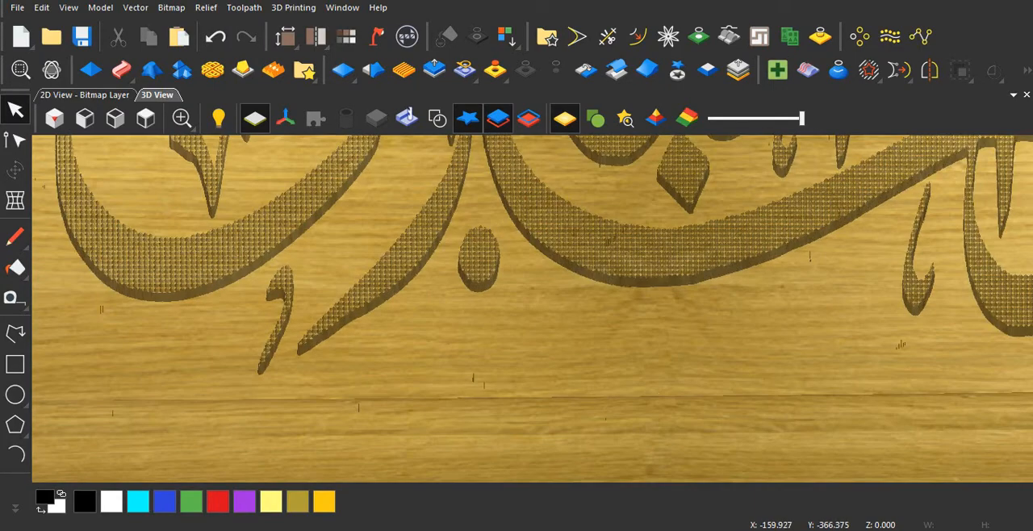
scroll(543, 387, "down", 3)
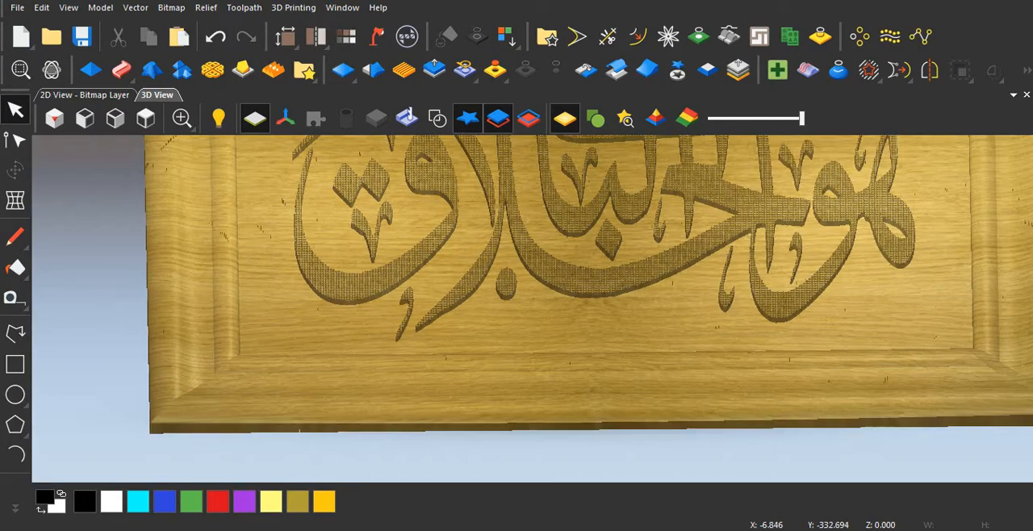
scroll(504, 307, "up", 2)
scroll(517, 323, "down", 1)
left_click_drag(517, 355, 507, 302)
scroll(501, 303, "up", 2)
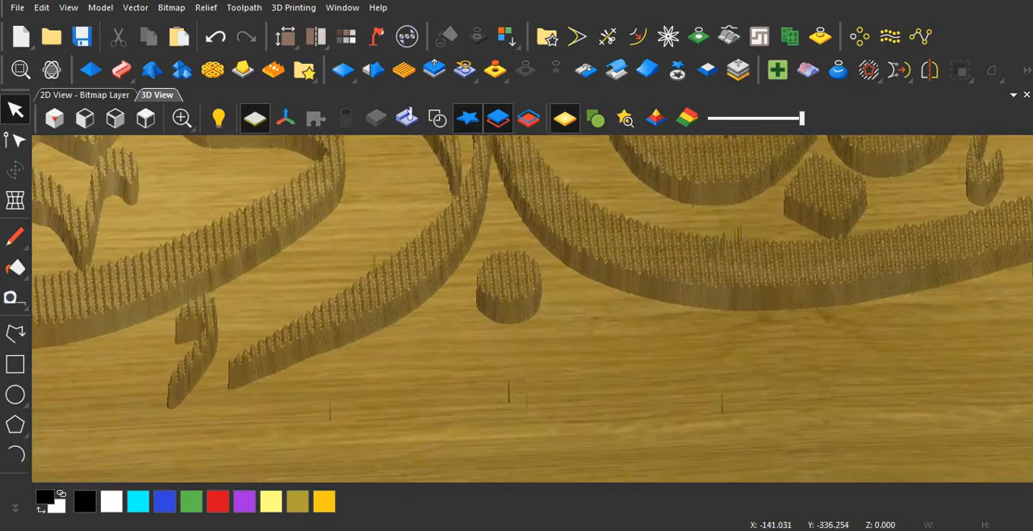
scroll(513, 339, "down", 3)
left_click_drag(514, 339, 523, 383)
scroll(533, 306, "down", 4)
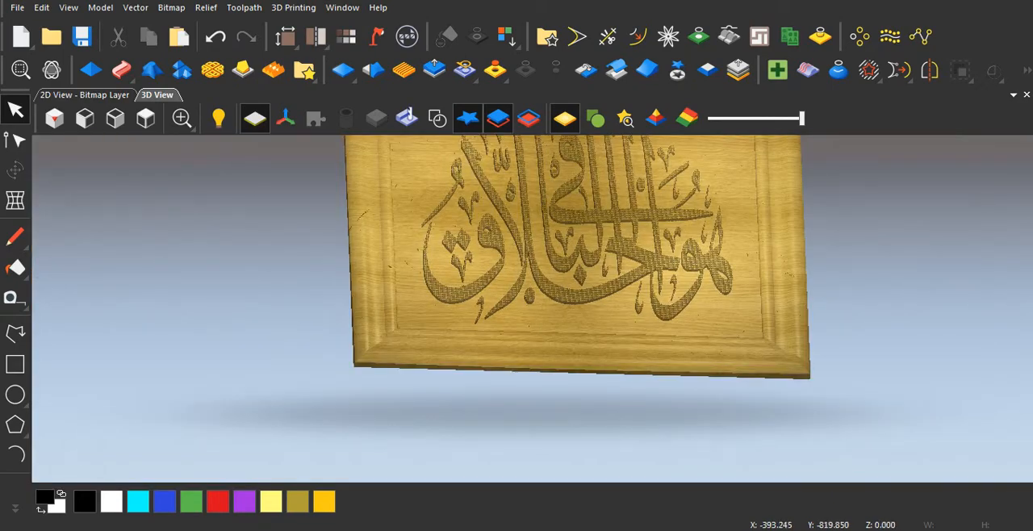
Step: Switch to the other ArtCAM window, create a new 1200 x 1000 mm model and show it in 2D
mouse_move(442, 529)
left_click(522, 456)
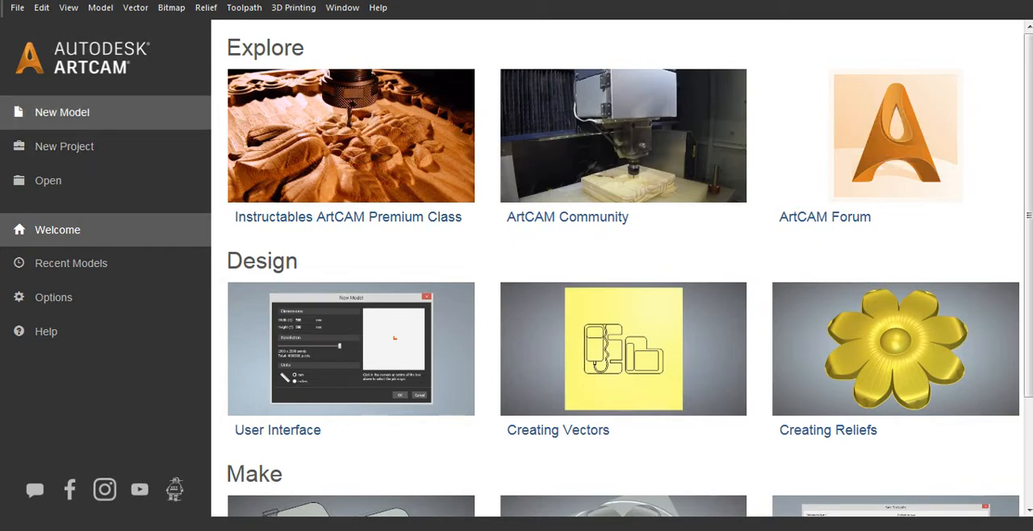
left_click(62, 112)
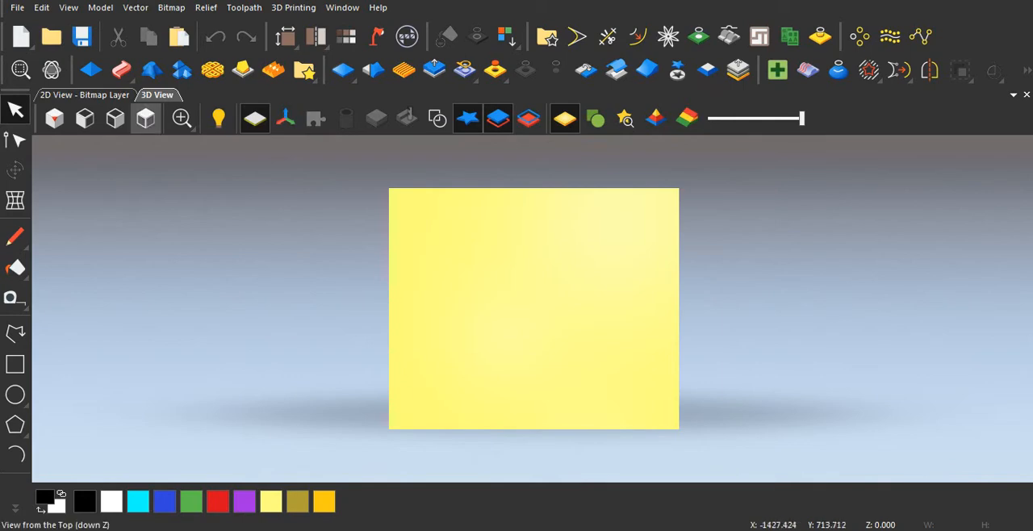
left_click(84, 95)
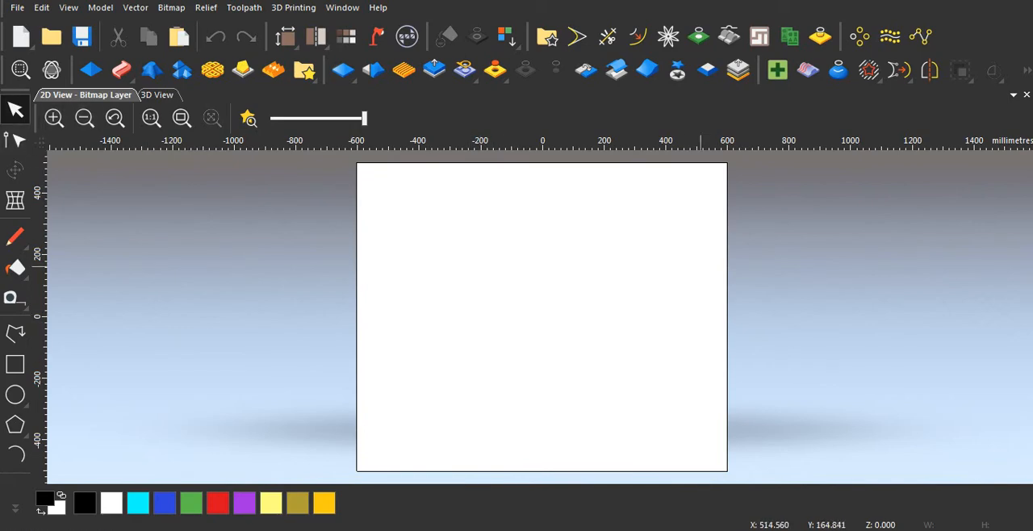
scroll(625, 297, "down", 1)
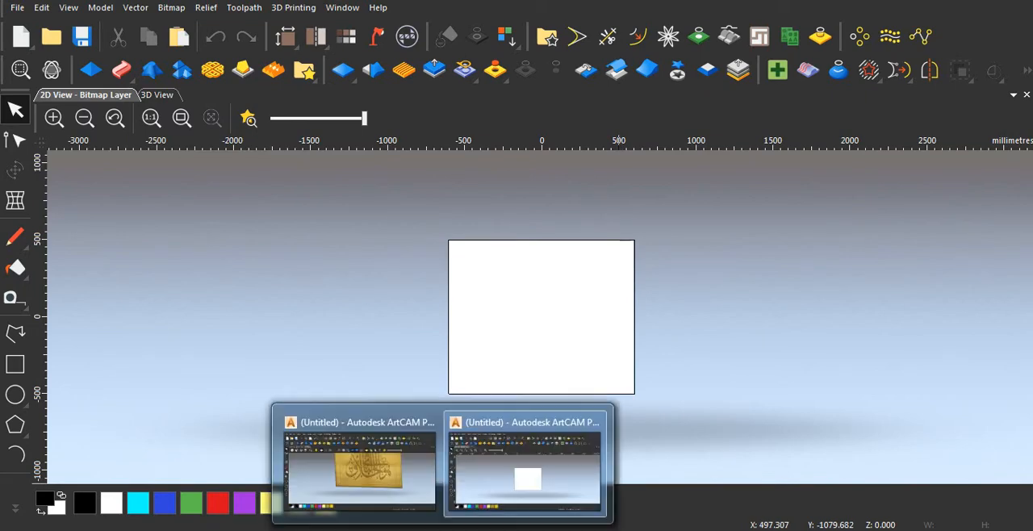
Step: Switch to the finished calligraphy model, examine it from the top, and return to the blank model
left_click(356, 468)
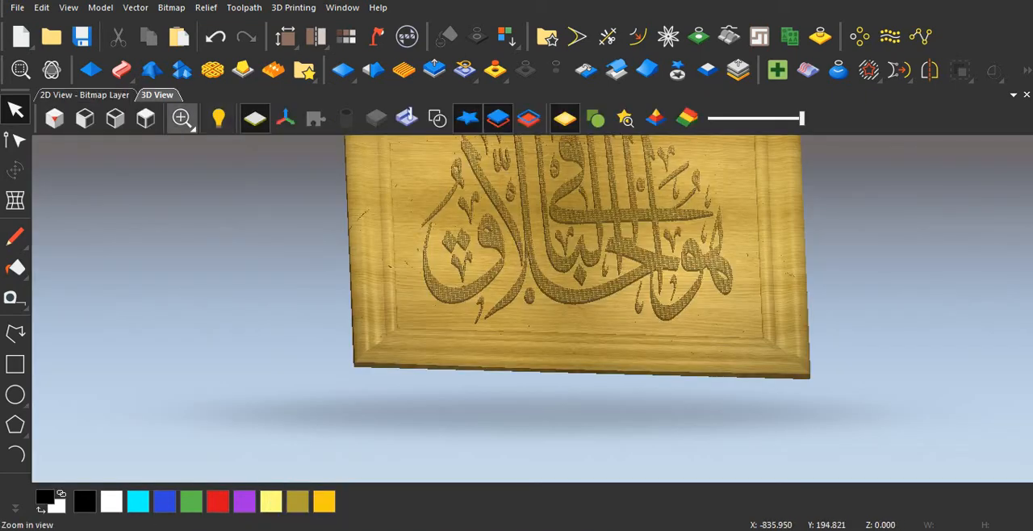
left_click(145, 118)
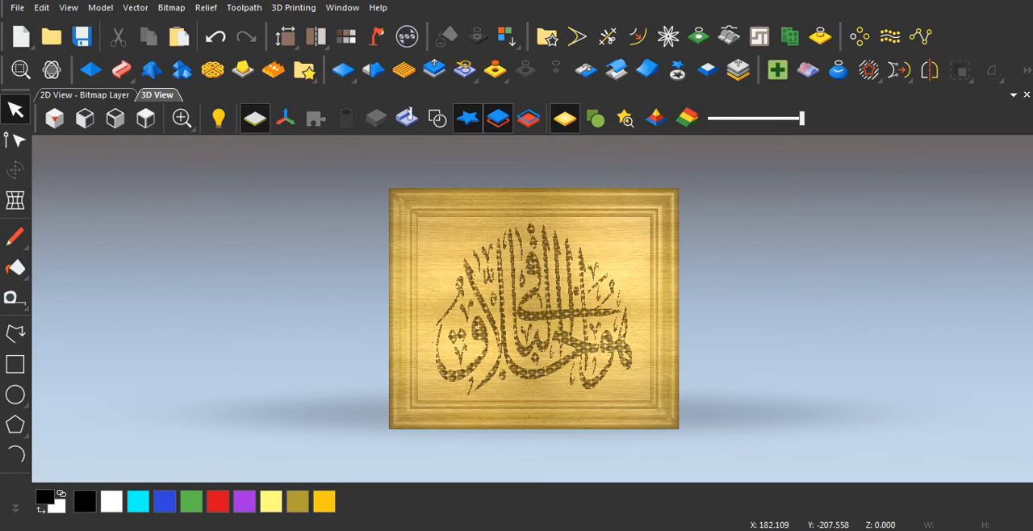
scroll(579, 371, "up", 2)
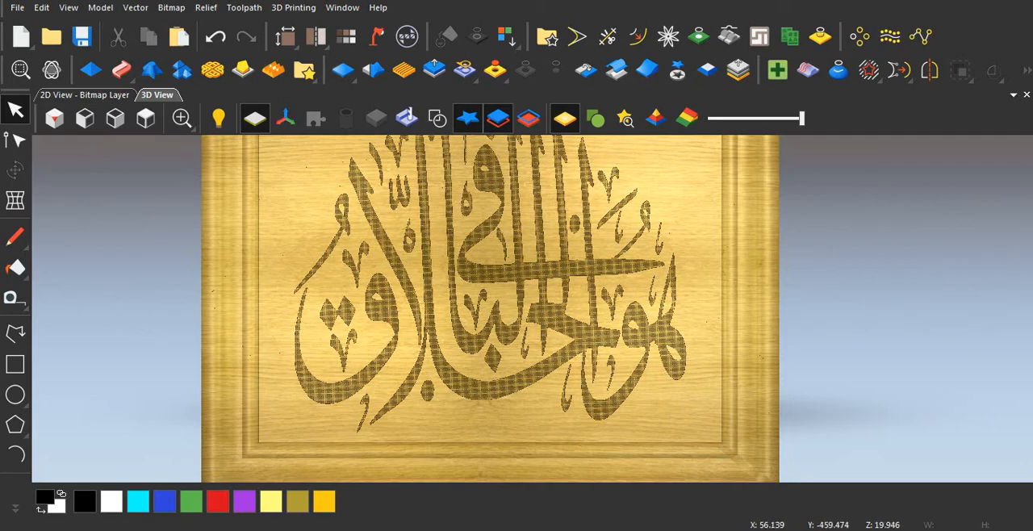
mouse_move(443, 530)
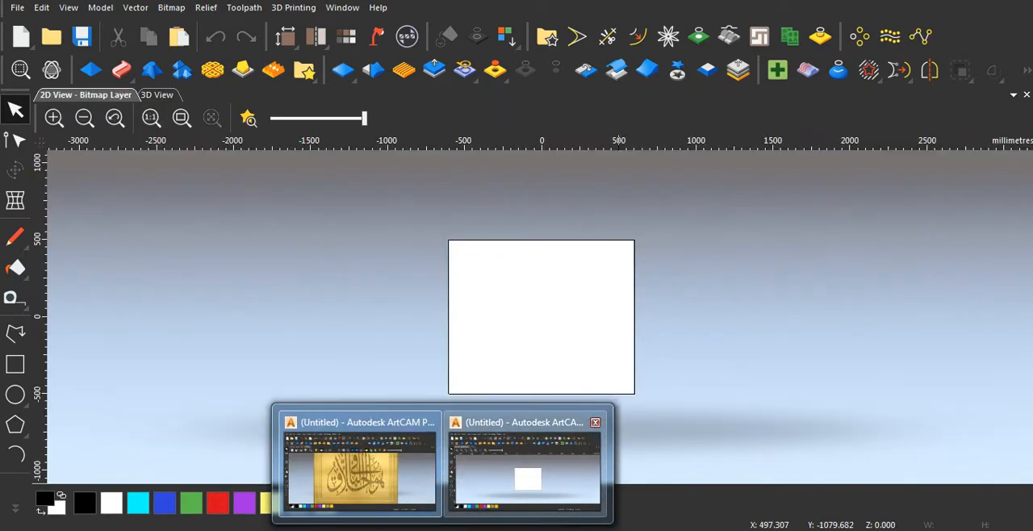
left_click(537, 475)
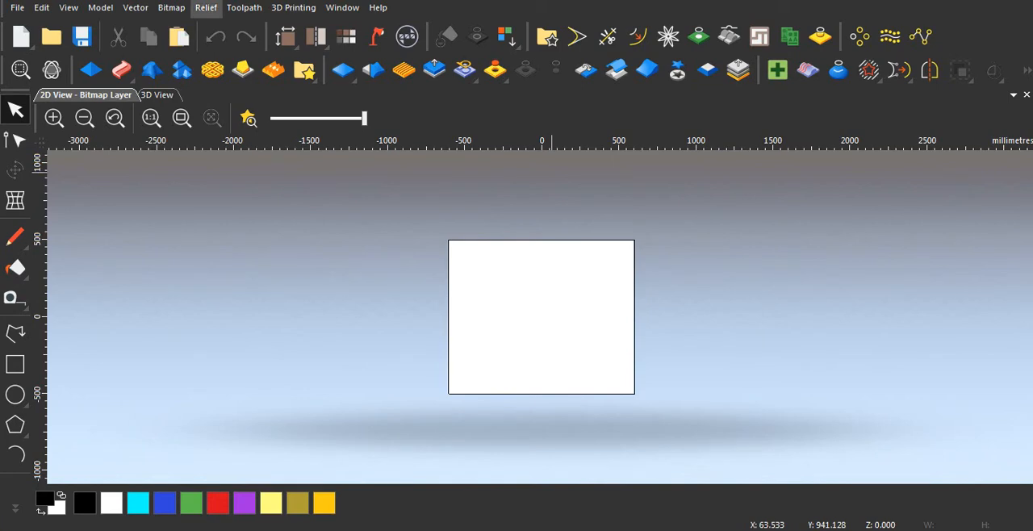
Step: Import vector file 17 from the Dxf folder onto the current layer, in millimetres and centred in the model
left_click(136, 8)
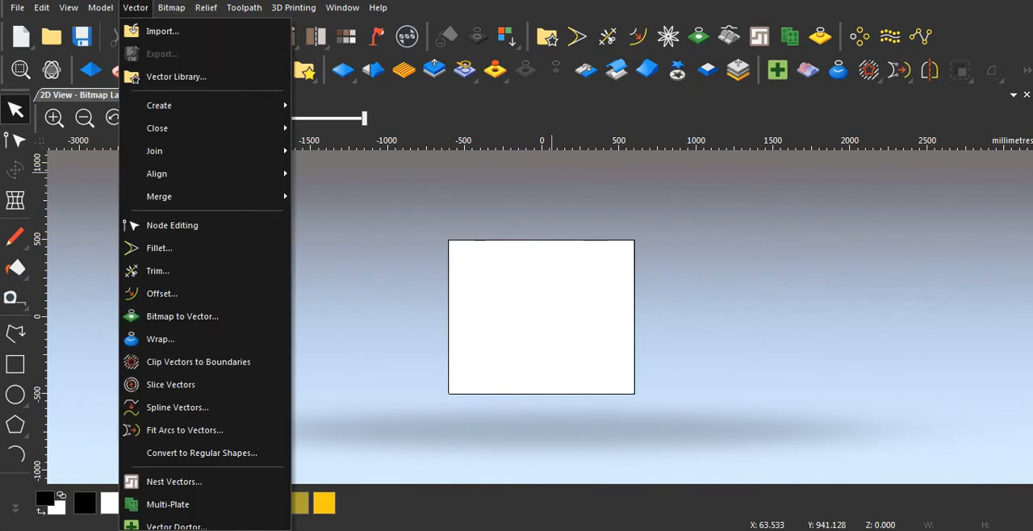
left_click(162, 31)
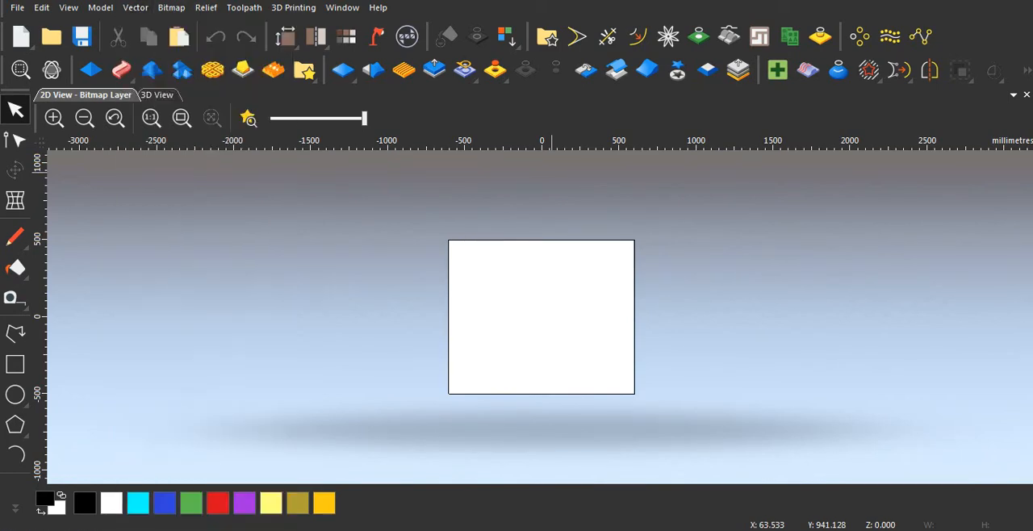
scroll(484, 137, "down", 20)
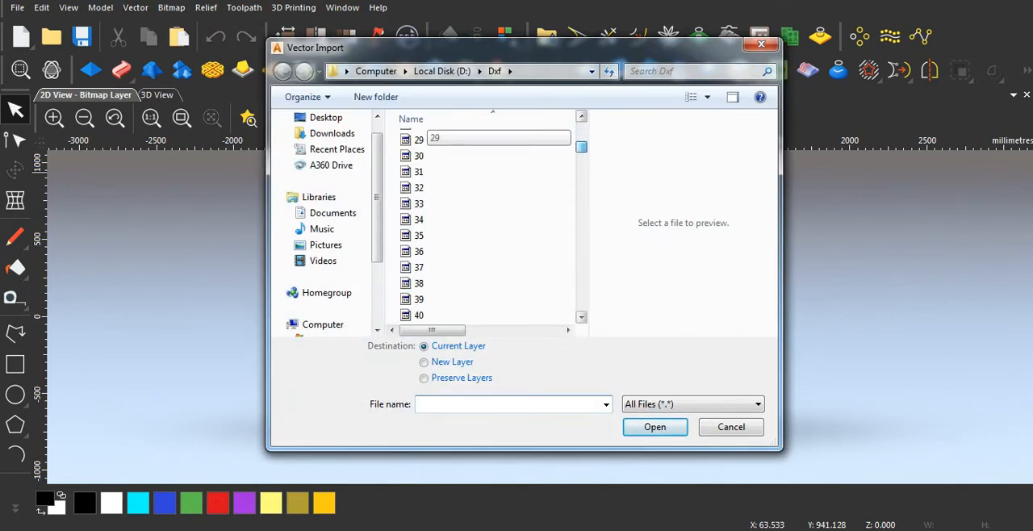
left_click_drag(582, 185, 581, 185)
left_click(484, 172)
scroll(485, 164, "up", 6)
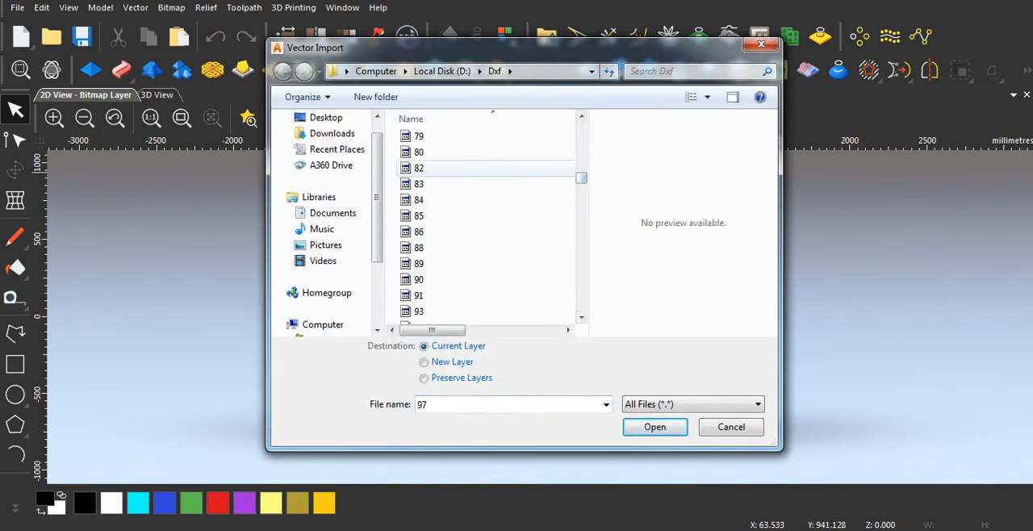
scroll(484, 168, "up", 16)
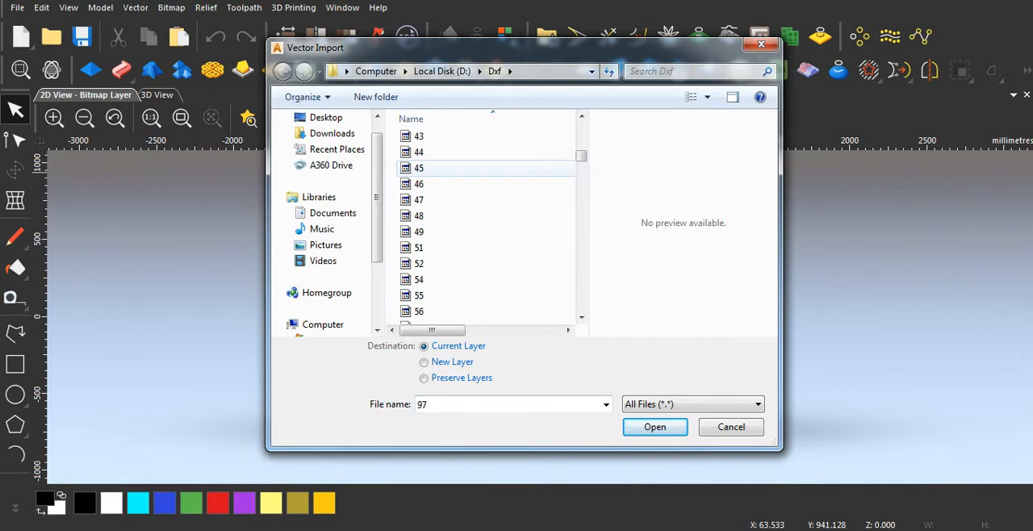
scroll(484, 168, "up", 1)
scroll(484, 168, "up", 2)
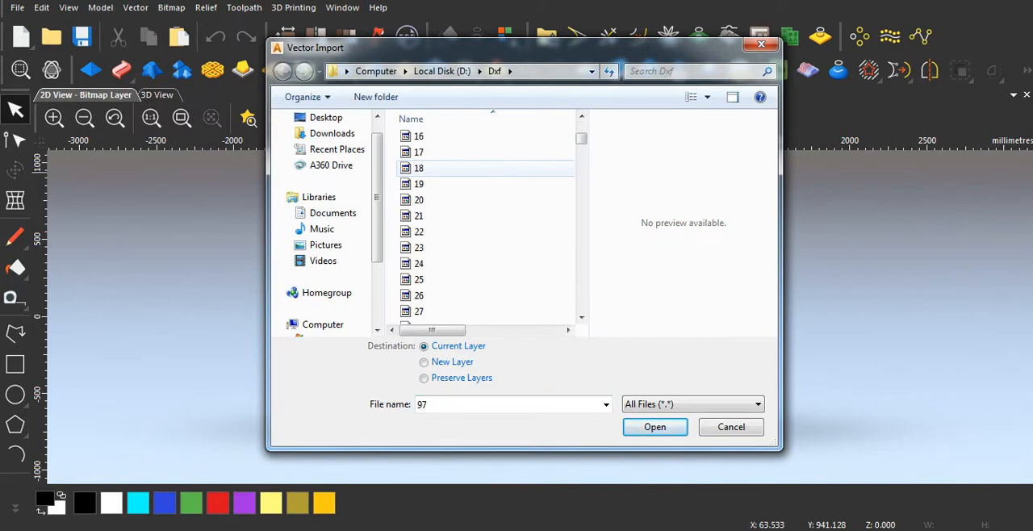
left_click(484, 151)
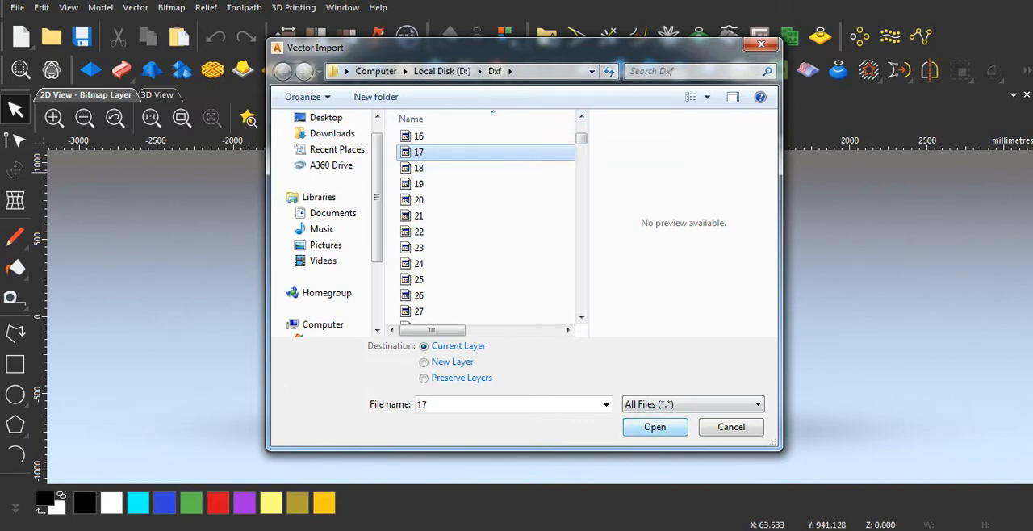
left_click(656, 427)
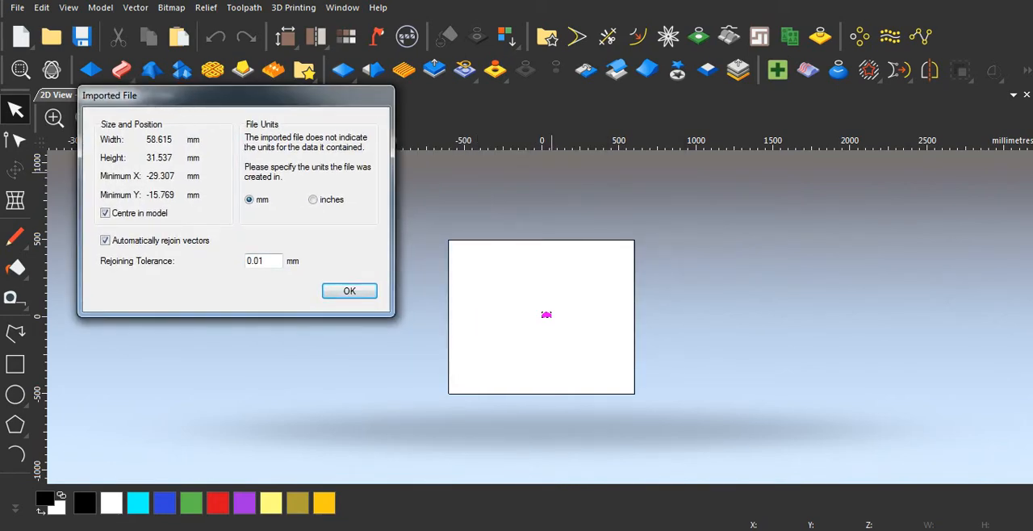
left_click(350, 290)
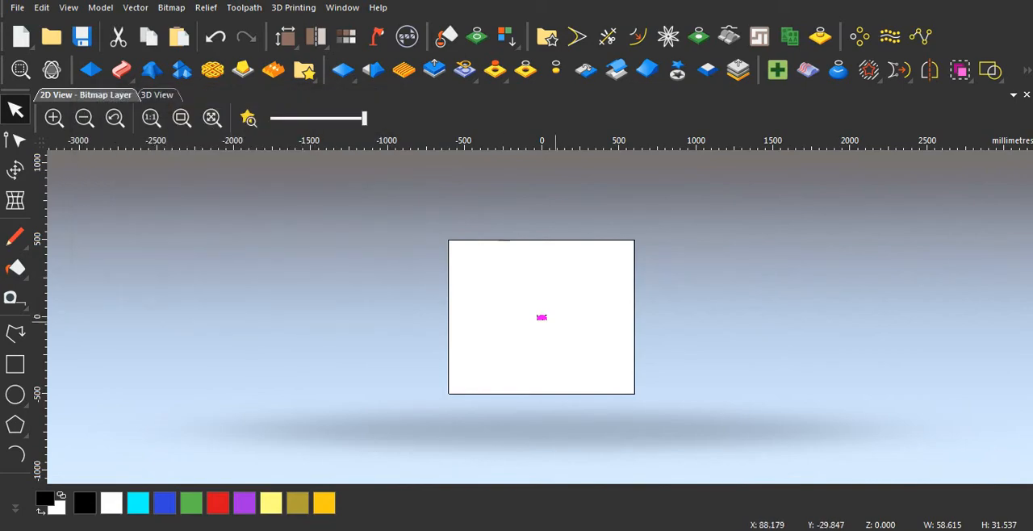
scroll(557, 321, "up", 3)
scroll(541, 315, "down", 3)
scroll(540, 315, "up", 3)
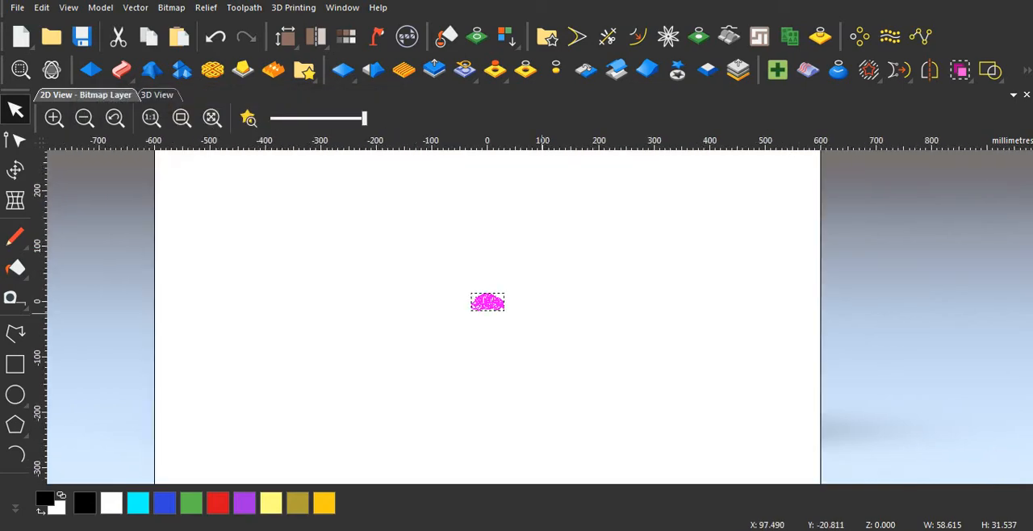
scroll(479, 336, "down", 3)
scroll(516, 323, "up", 2)
scroll(557, 325, "down", 3)
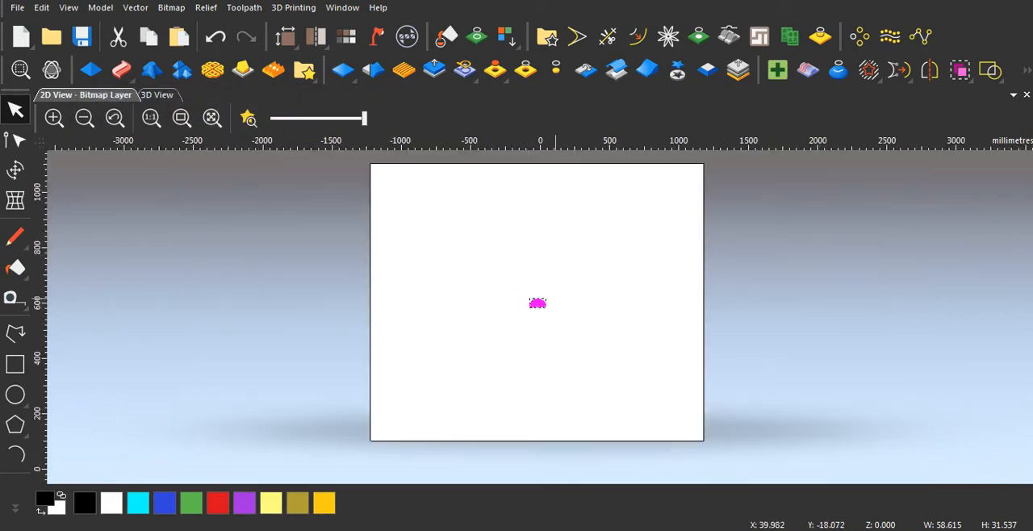
Step: Start the Transform tool on the imported calligraphy and enlarge it to about 654 x 447 mm
scroll(558, 325, "up", 2)
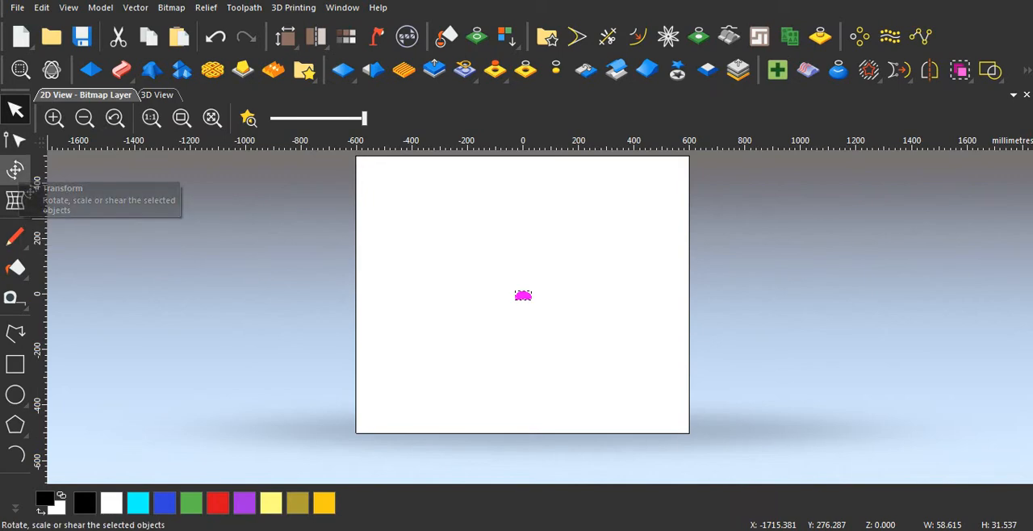
left_click(15, 171)
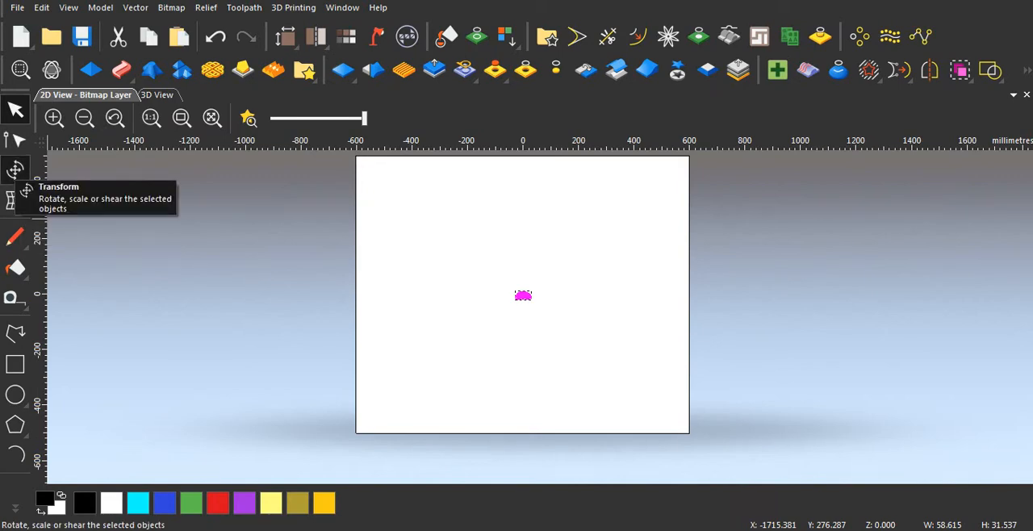
scroll(557, 310, "up", 4)
scroll(557, 311, "up", 2)
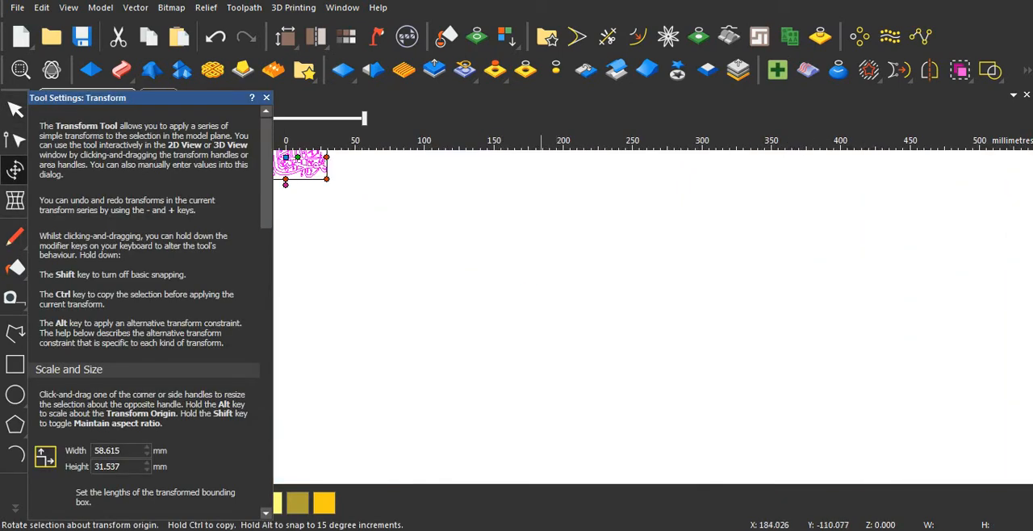
scroll(543, 315, "down", 4)
scroll(452, 318, "up", 4)
scroll(566, 275, "down", 2)
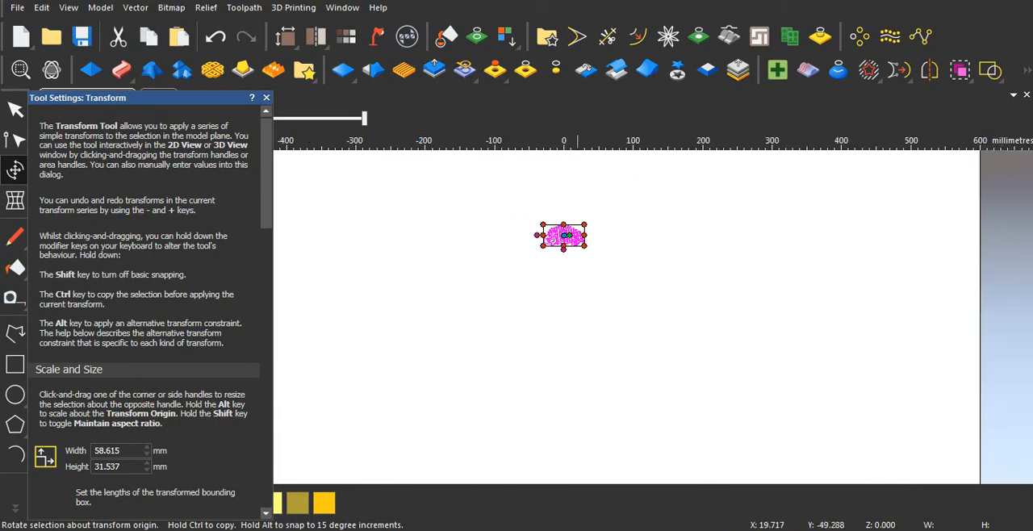
scroll(577, 265, "up", 1)
left_click_drag(591, 222, 875, 424)
scroll(542, 318, "down", 2)
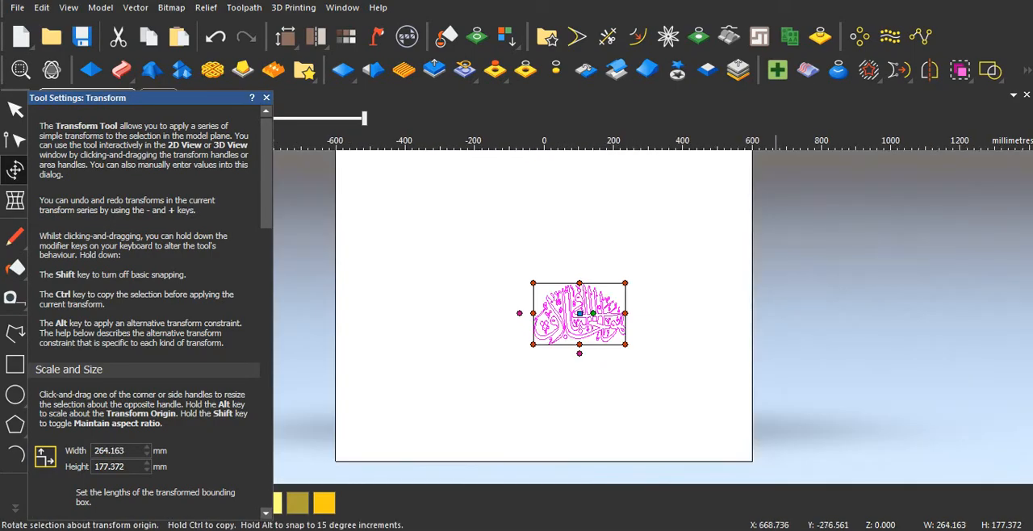
left_click_drag(533, 284, 394, 184)
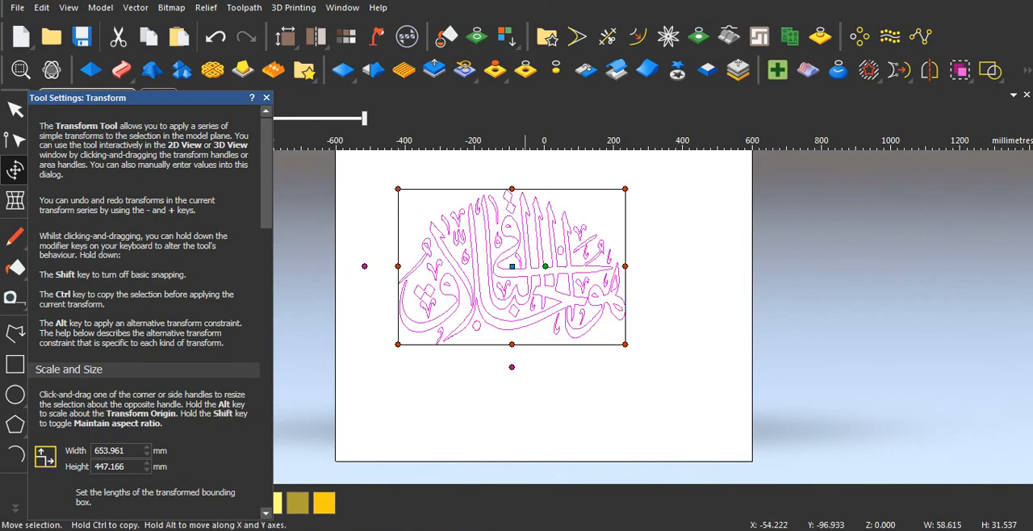
Step: Stretch the calligraphy to about 834 x 690 mm, leaving a margin inside the model border, and close the Transform tool
scroll(542, 318, "down", 2)
scroll(562, 304, "up", 1)
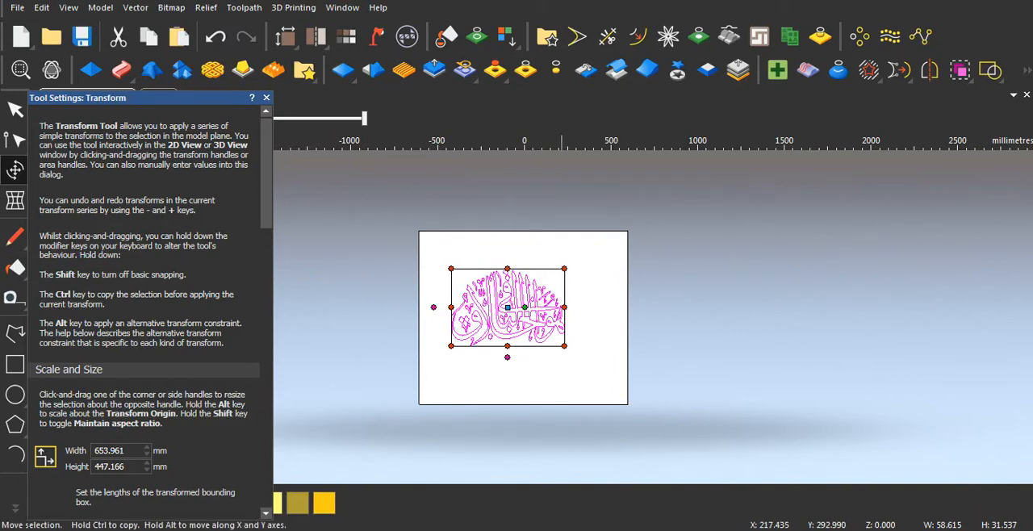
left_click_drag(564, 270, 605, 252)
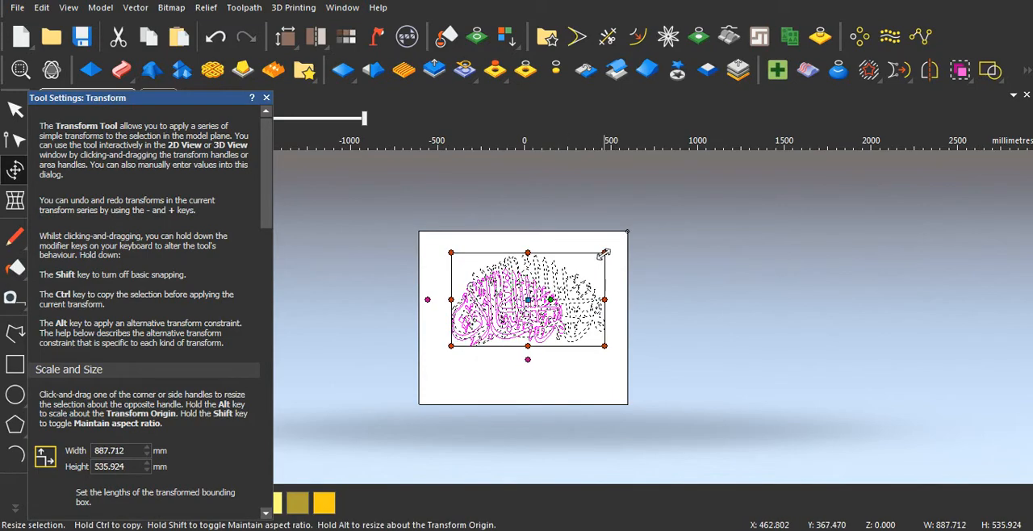
left_click_drag(528, 346, 528, 383)
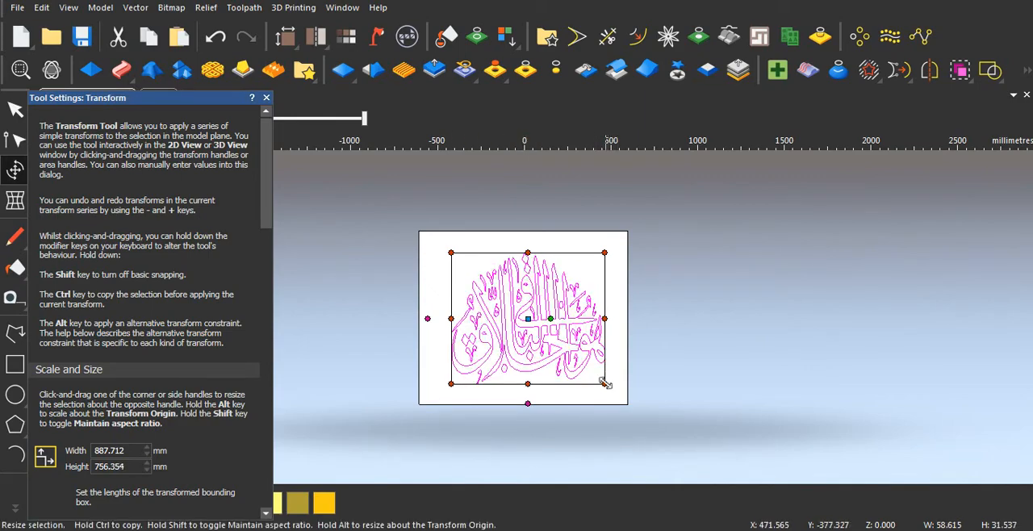
left_click_drag(605, 383, 591, 377)
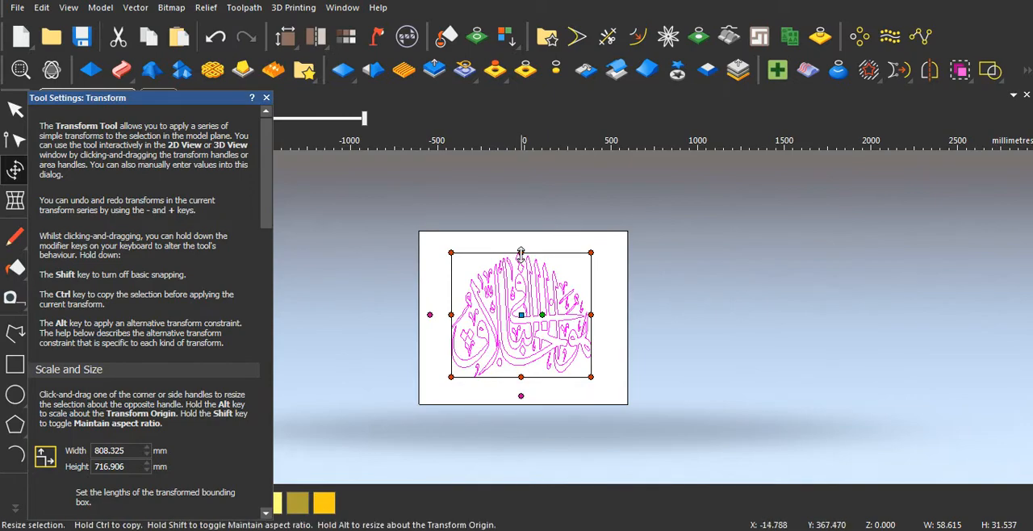
left_click_drag(521, 252, 521, 264)
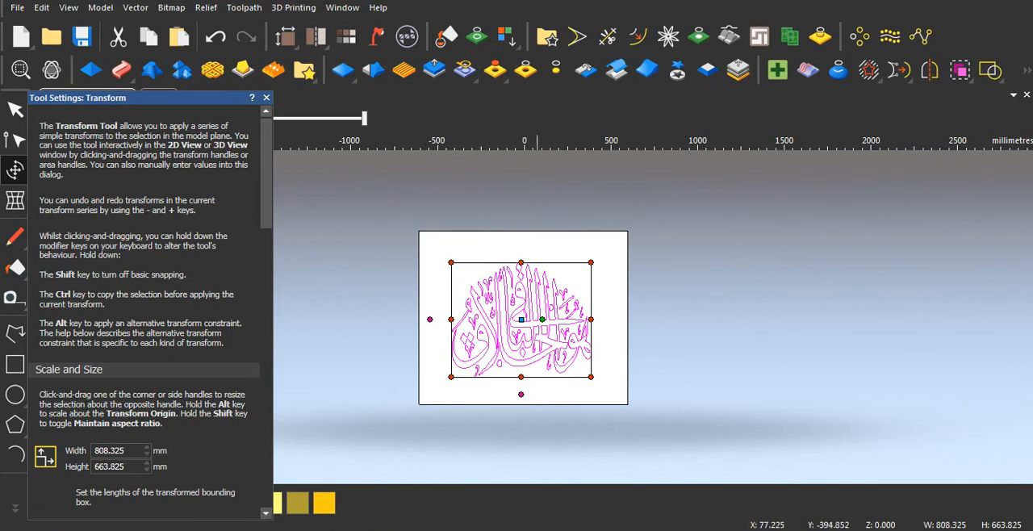
left_click_drag(591, 263, 598, 256)
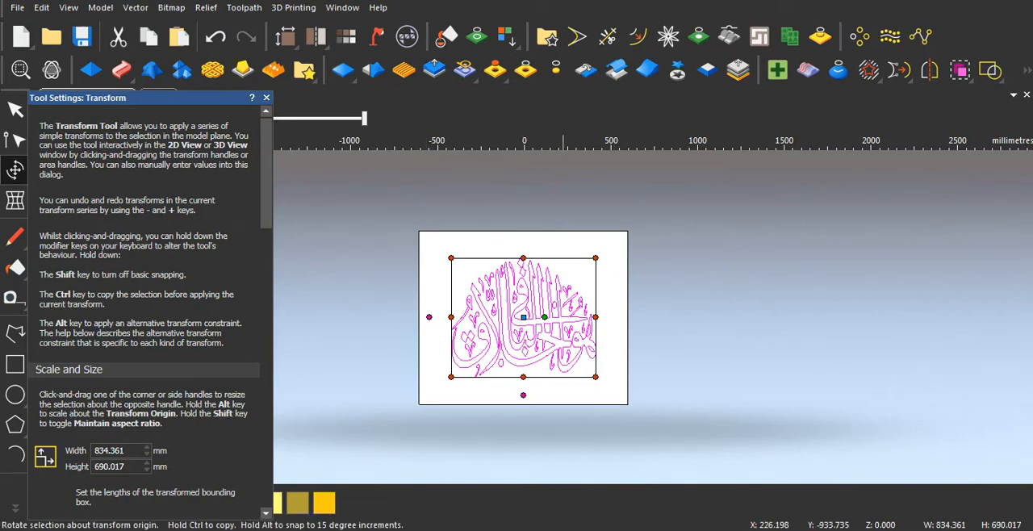
left_click(266, 98)
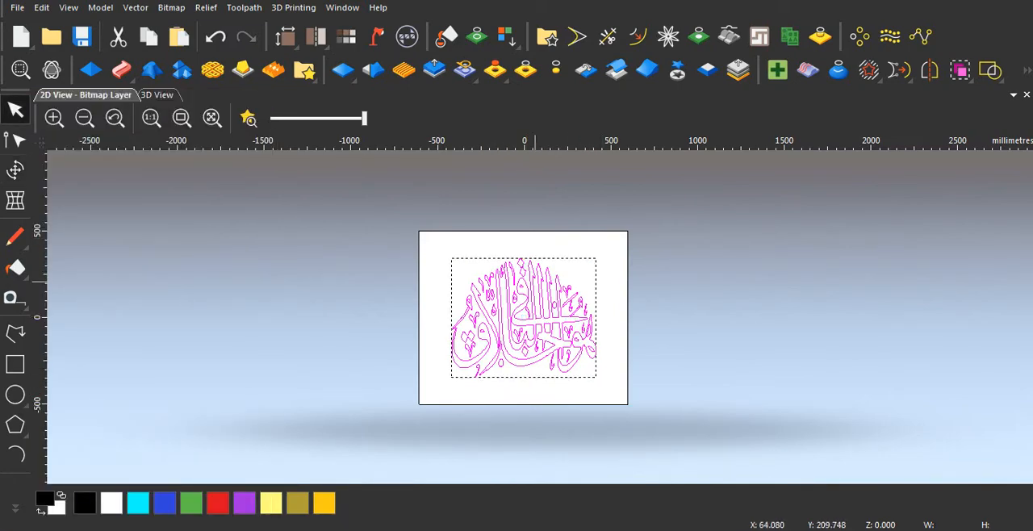
Step: Centre the calligraphy vectors in the model, review the alignment options and clear the selection
key("F9")
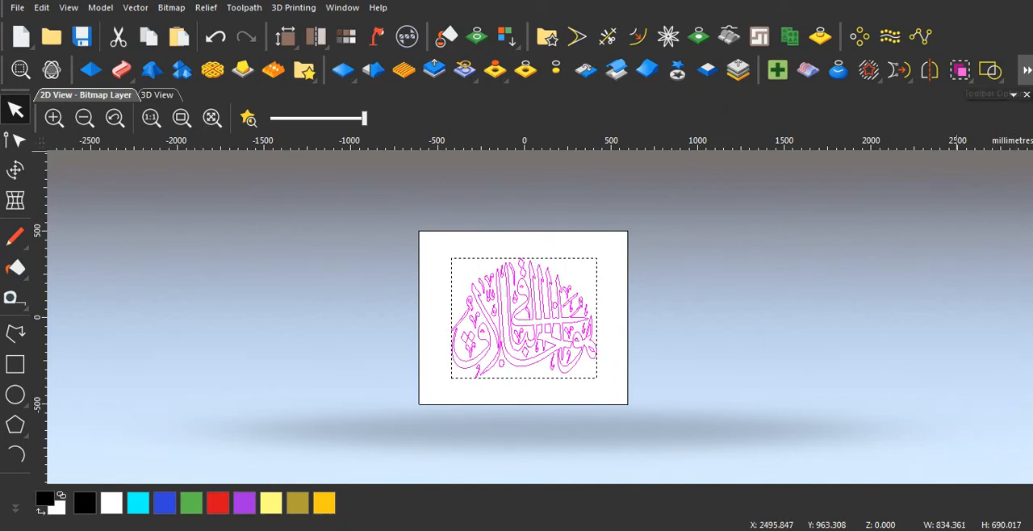
left_click(1027, 71)
key("Escape")
left_click(1026, 70)
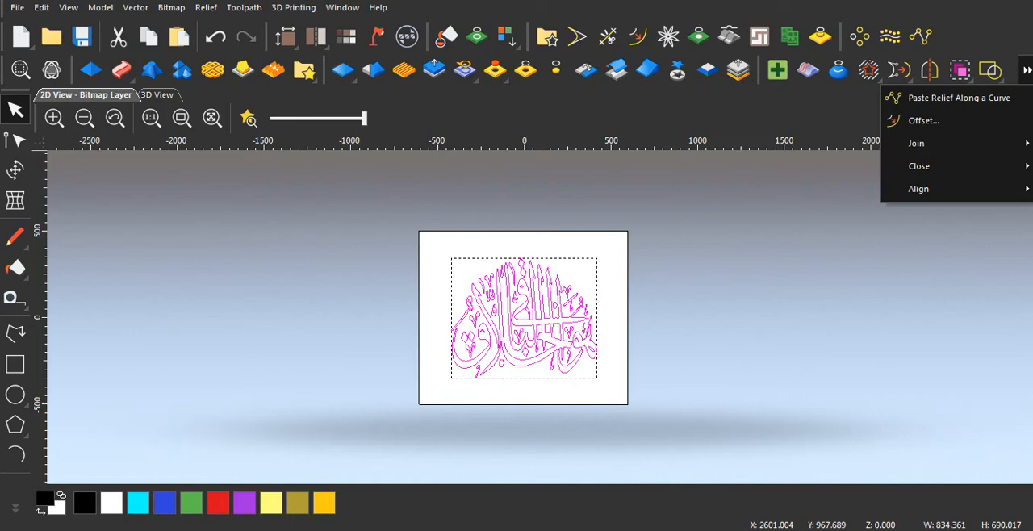
mouse_move(920, 189)
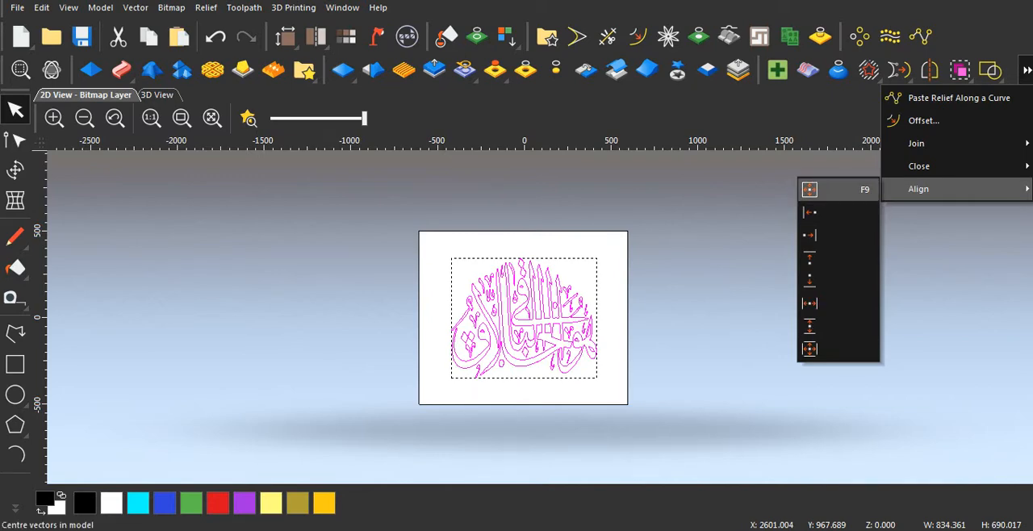
left_click(739, 180)
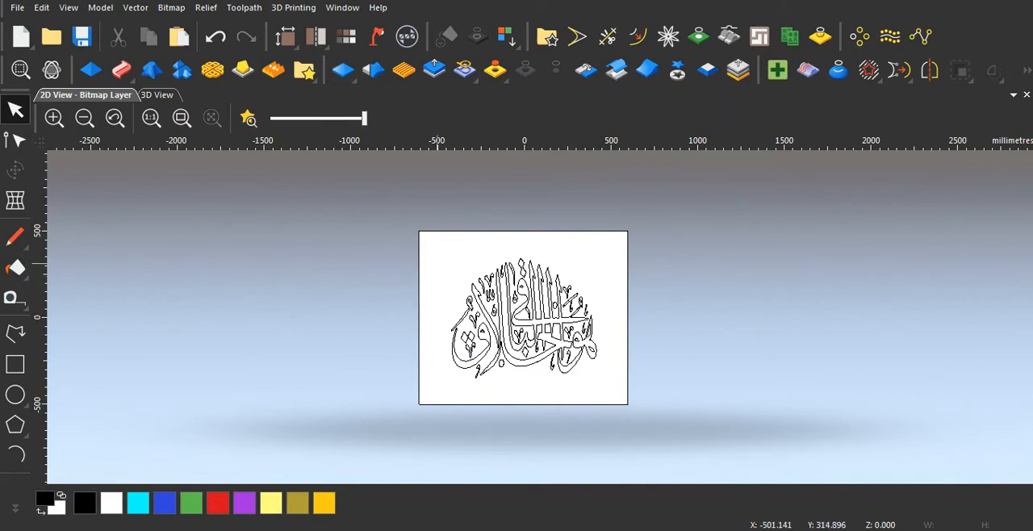
Step: Examine the calligraphy outlines, compare them with the textured strokes in the finished model, and return to the new model
scroll(516, 346, "up", 2)
scroll(517, 346, "up", 3)
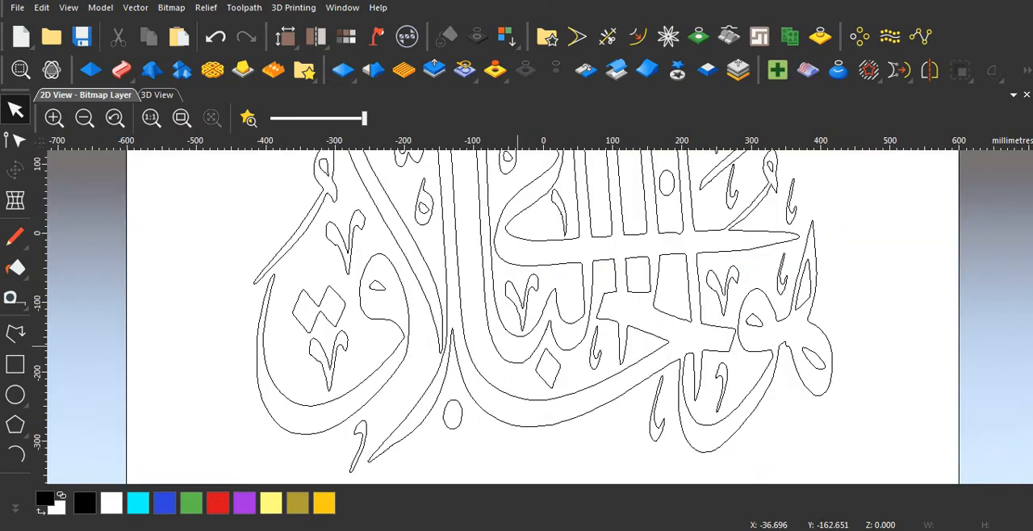
scroll(516, 345, "down", 5)
scroll(529, 335, "up", 3)
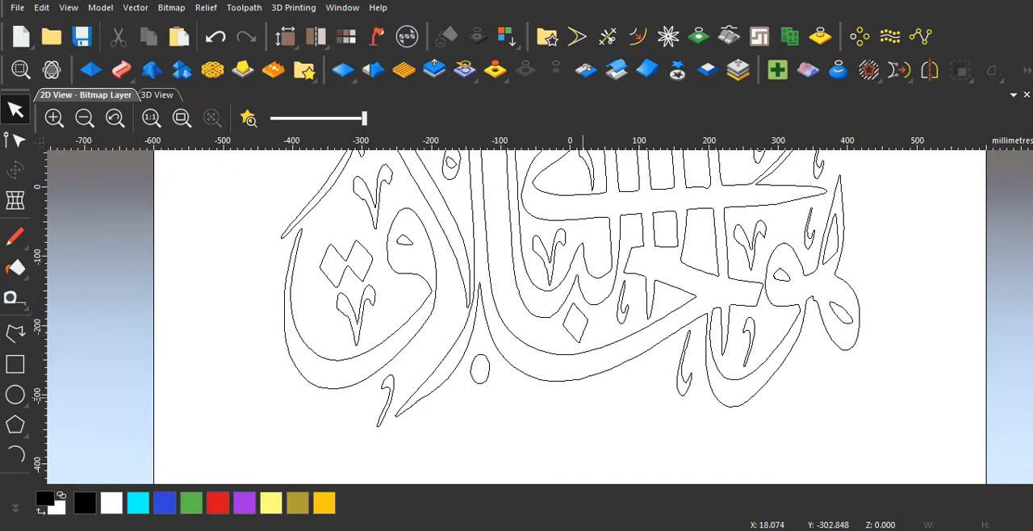
scroll(570, 323, "down", 2)
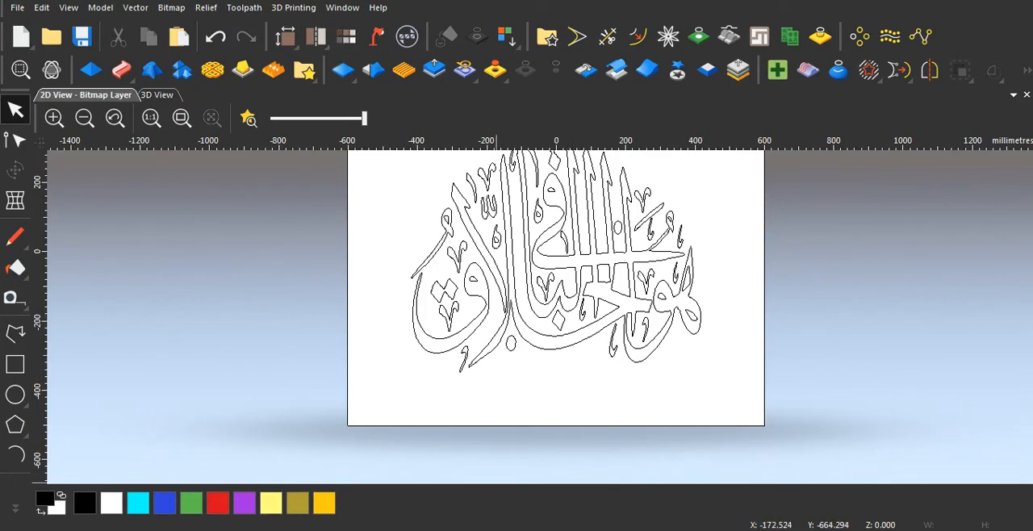
mouse_move(444, 529)
left_click(355, 472)
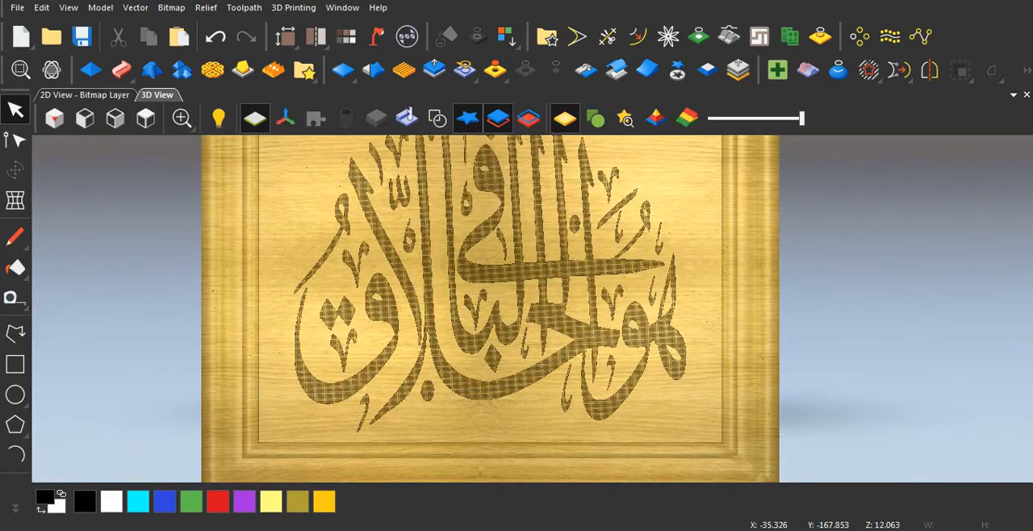
scroll(472, 342, "up", 2)
scroll(469, 363, "up", 3)
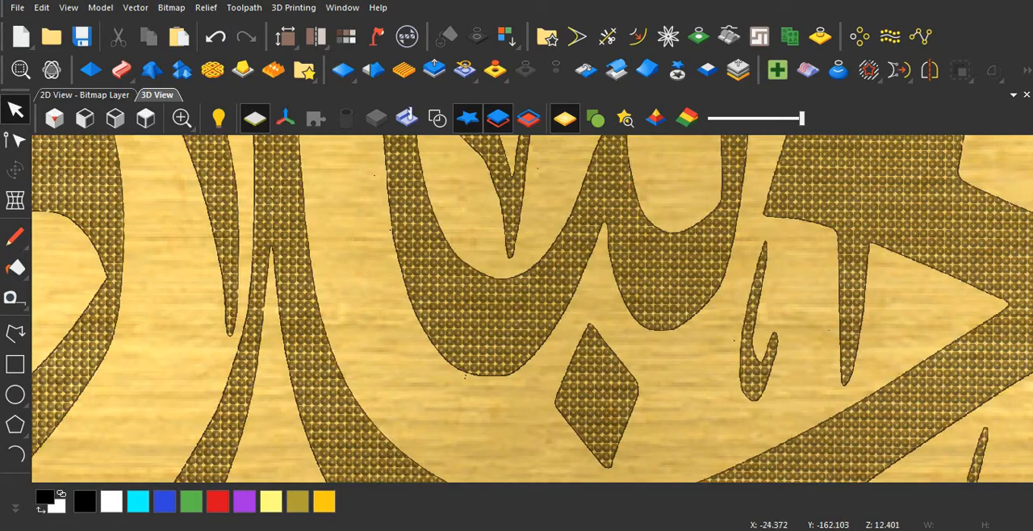
scroll(533, 309, "down", 5)
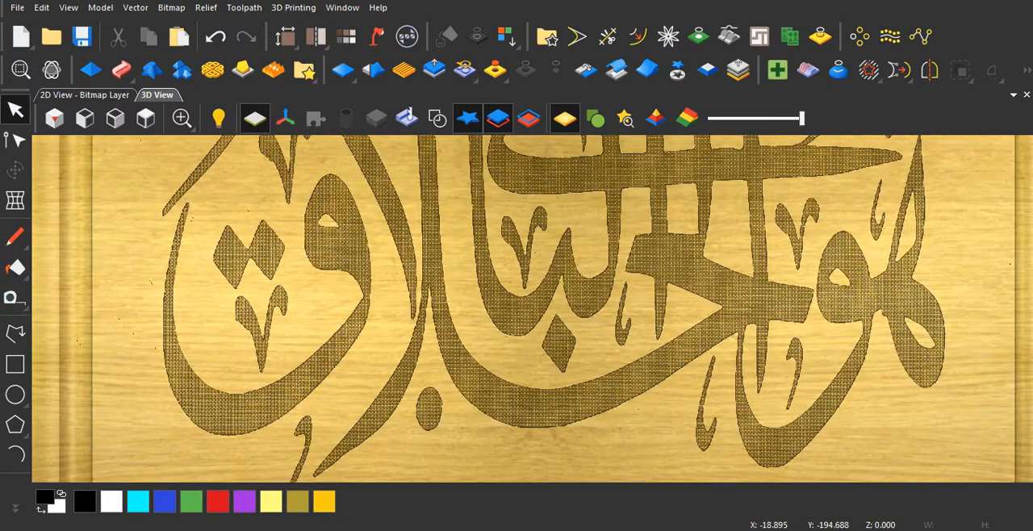
scroll(541, 306, "down", 3)
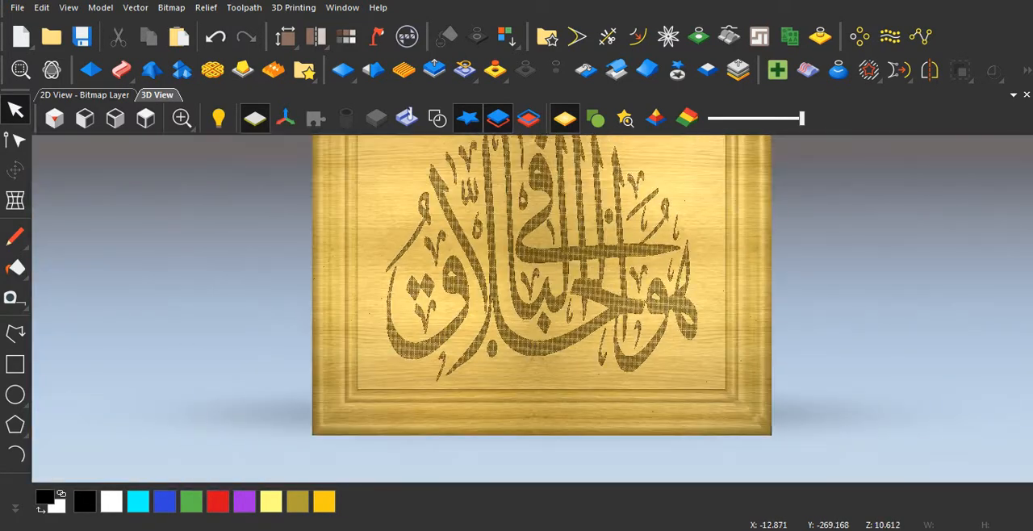
scroll(573, 339, "up", 3)
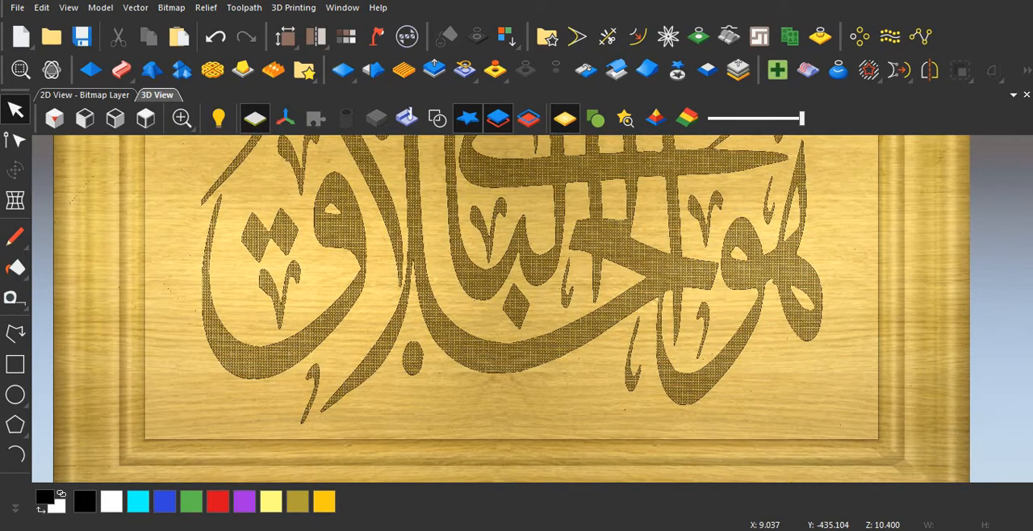
left_click(526, 472)
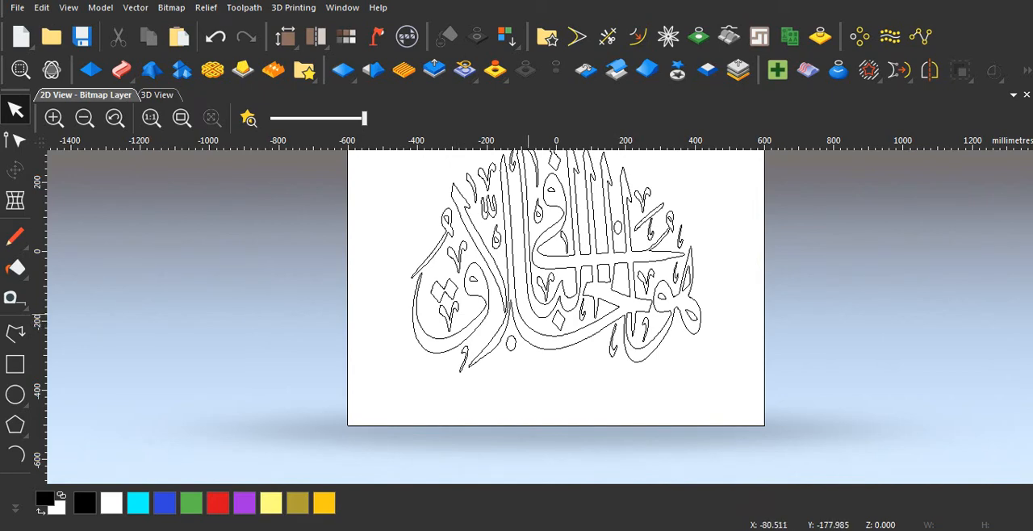
Step: Select all the calligraphy vectors and set up a Texture Relief limited to the selected vector, with the Sphere pattern
scroll(528, 313, "up", 2)
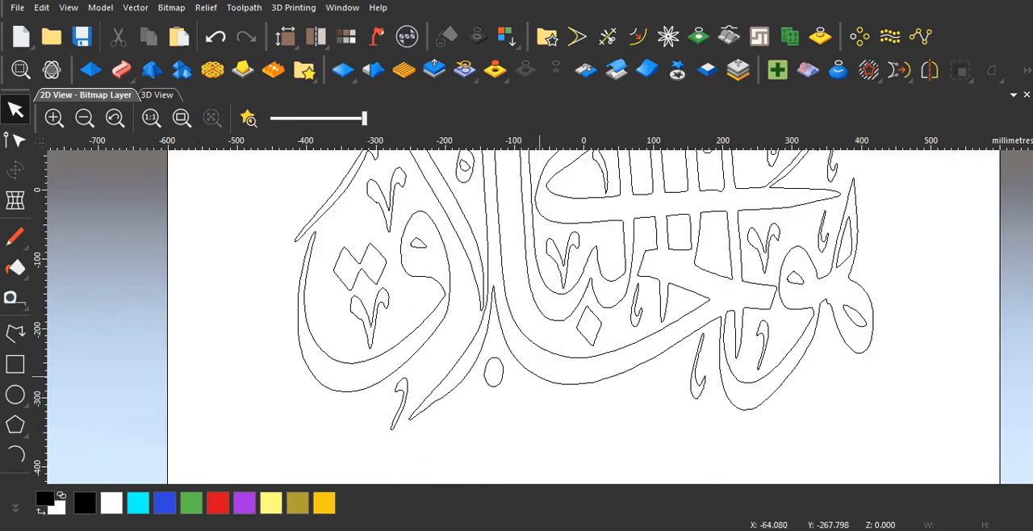
scroll(539, 374, "down", 2)
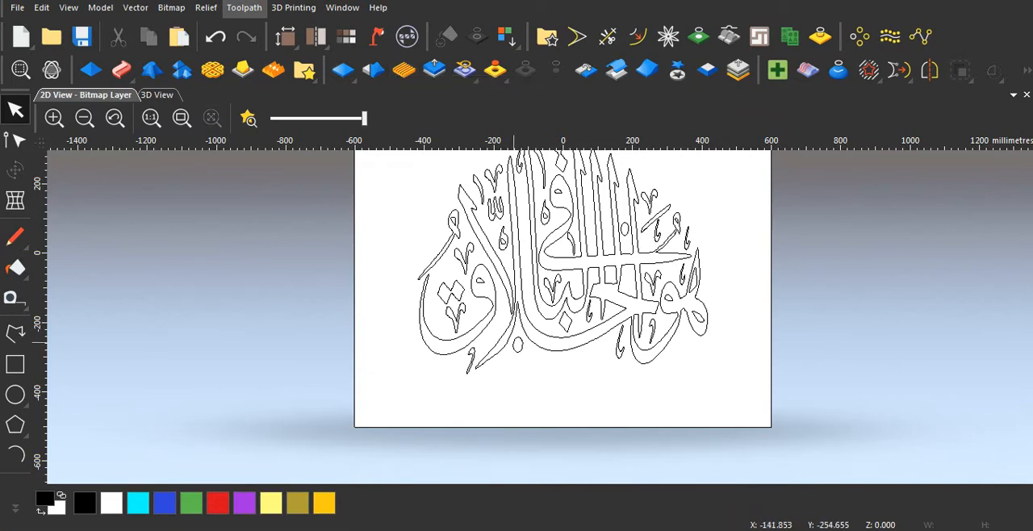
scroll(515, 343, "down", 1)
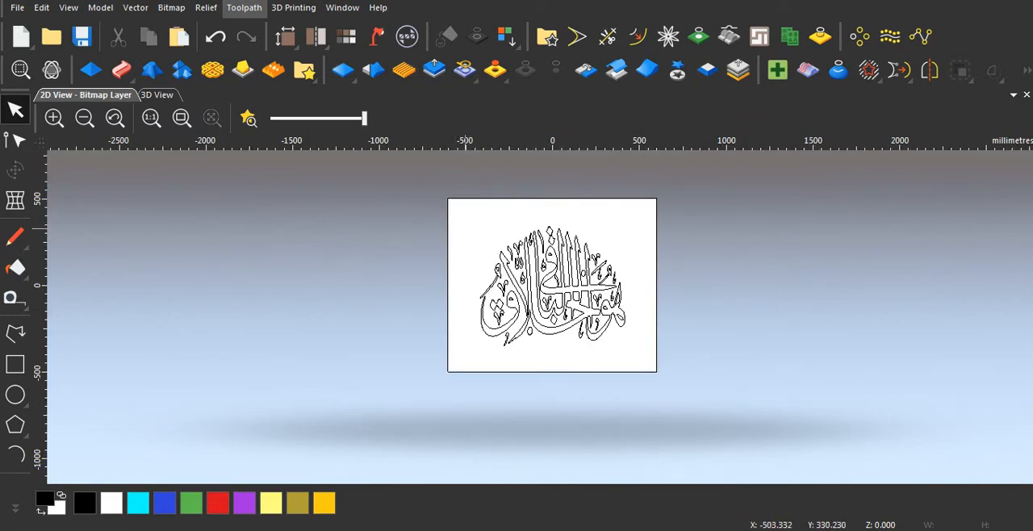
left_click_drag(462, 213, 642, 357)
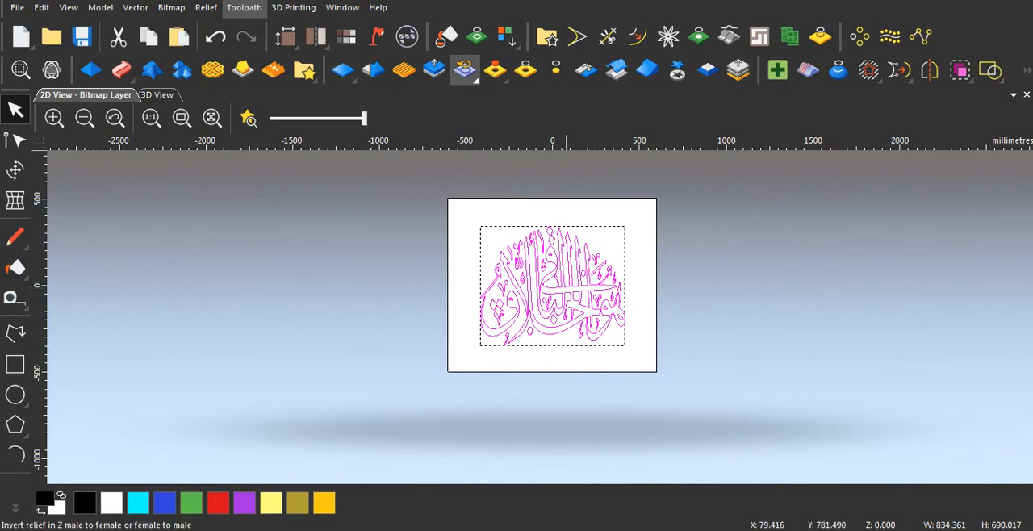
left_click(404, 69)
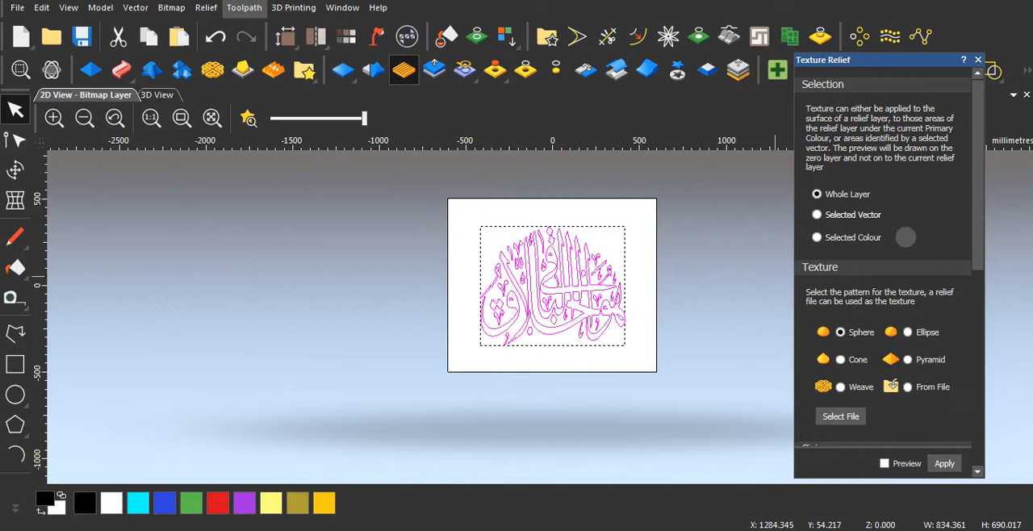
left_click(840, 215)
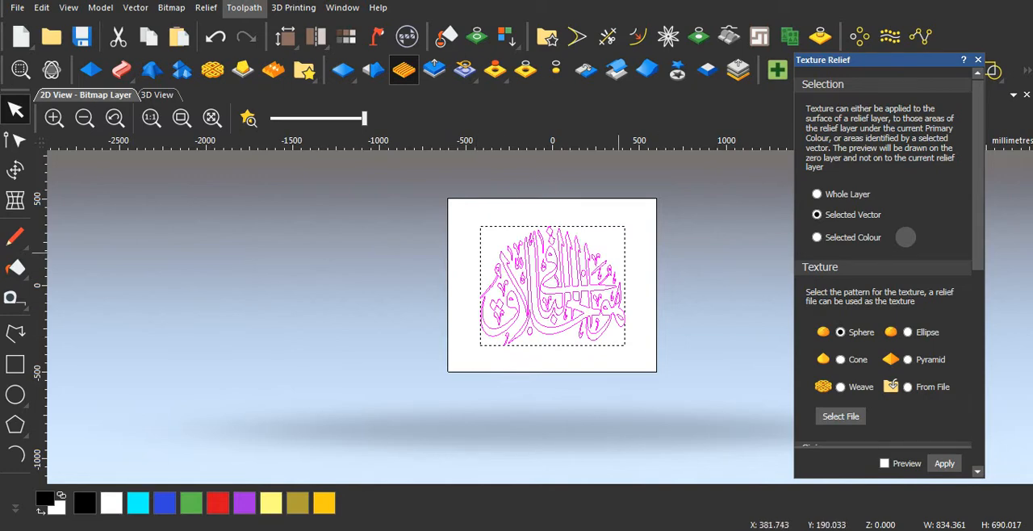
scroll(889, 257, "down", 3)
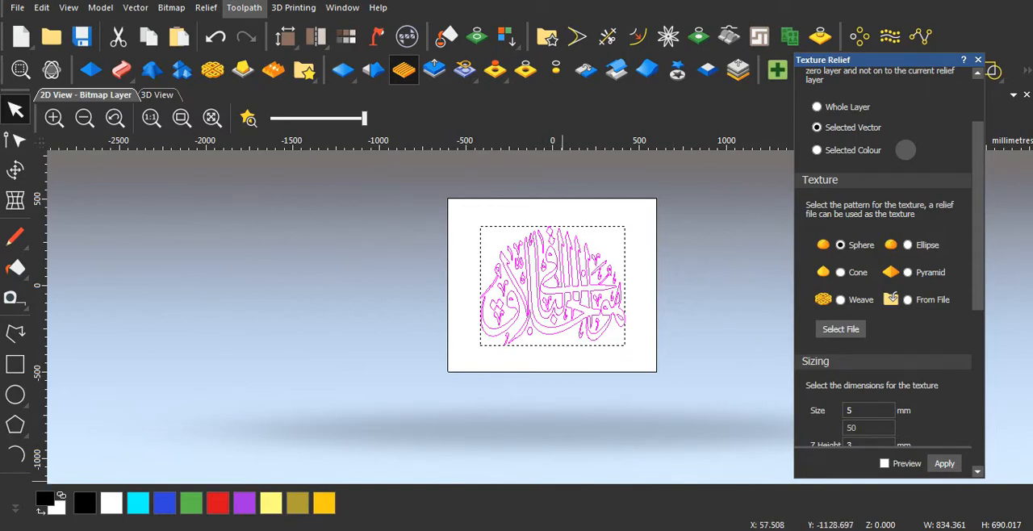
Step: Examine the texture inside the finished model's calligraphy strokes up close and at an angle, and return to the new model
mouse_move(444, 530)
left_click(360, 469)
scroll(517, 298, "up", 3)
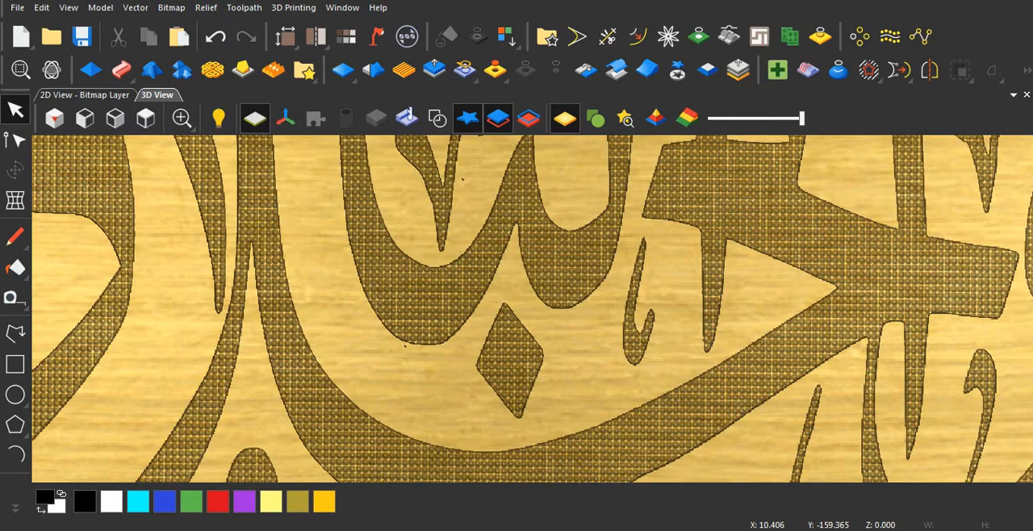
scroll(516, 307, "up", 5)
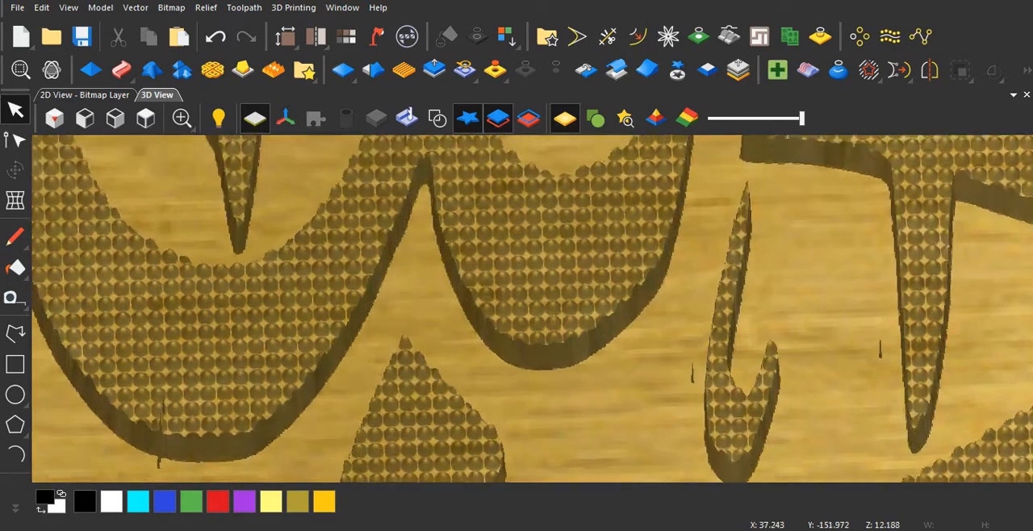
left_click_drag(516, 323, 518, 283)
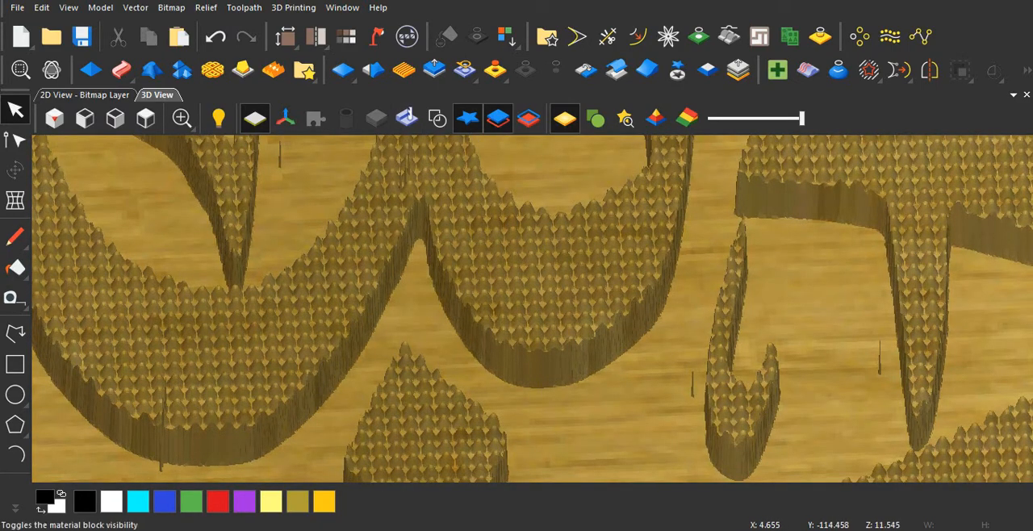
mouse_move(444, 528)
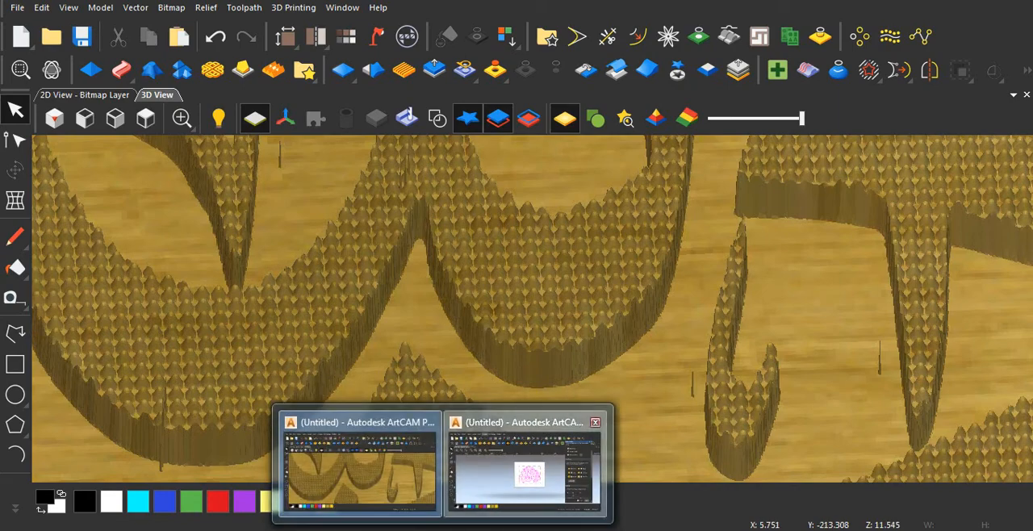
left_click(524, 475)
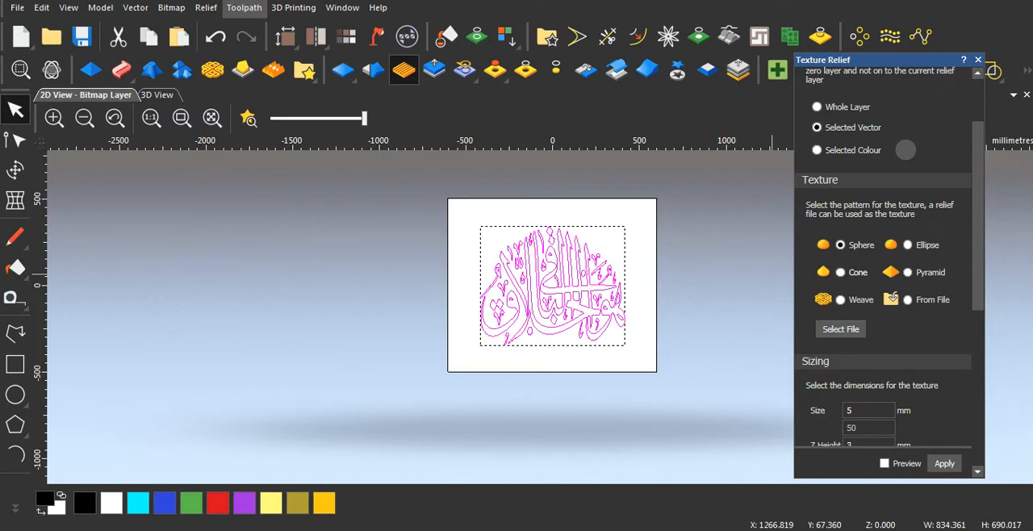
Step: Change the texture pattern to Cone and review its sizing, spacing and blend settings against the finished model, keeping the size at 5 mm
left_click(841, 273)
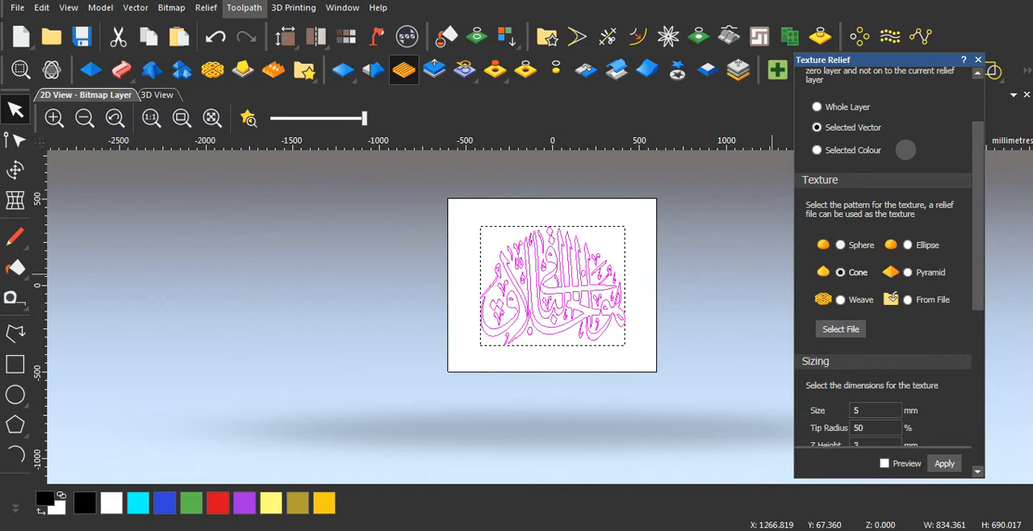
left_click_drag(978, 281, 979, 288)
scroll(906, 132, "down", 3)
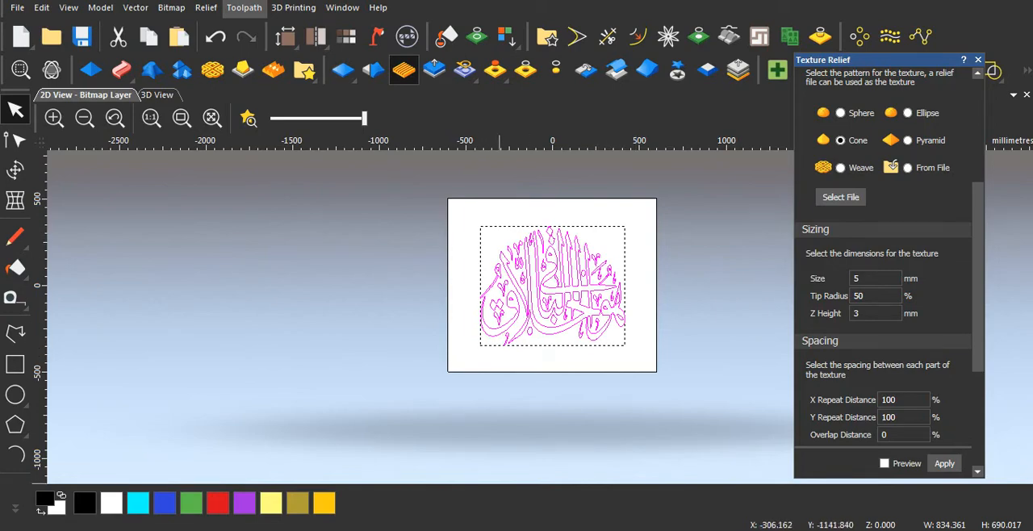
mouse_move(443, 529)
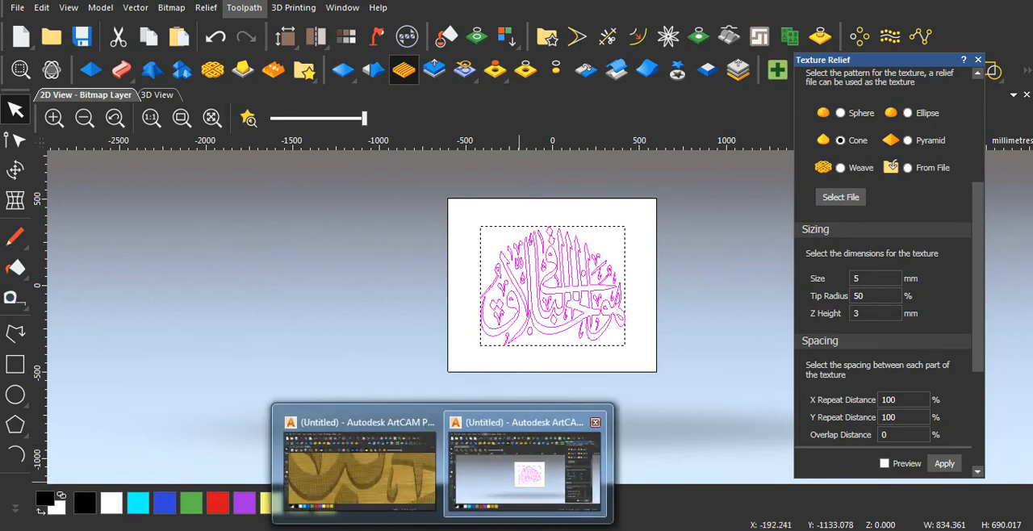
left_click(360, 471)
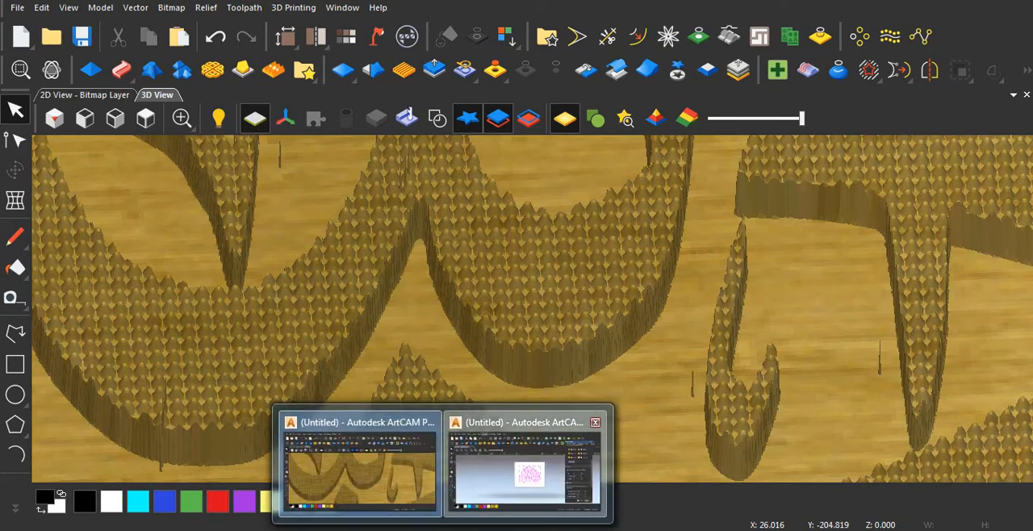
left_click(525, 464)
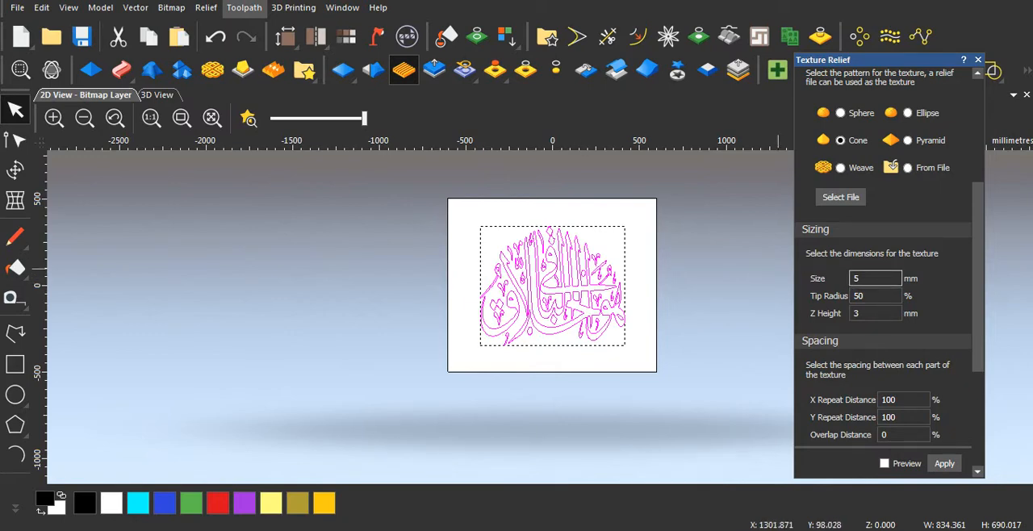
double_click(862, 279)
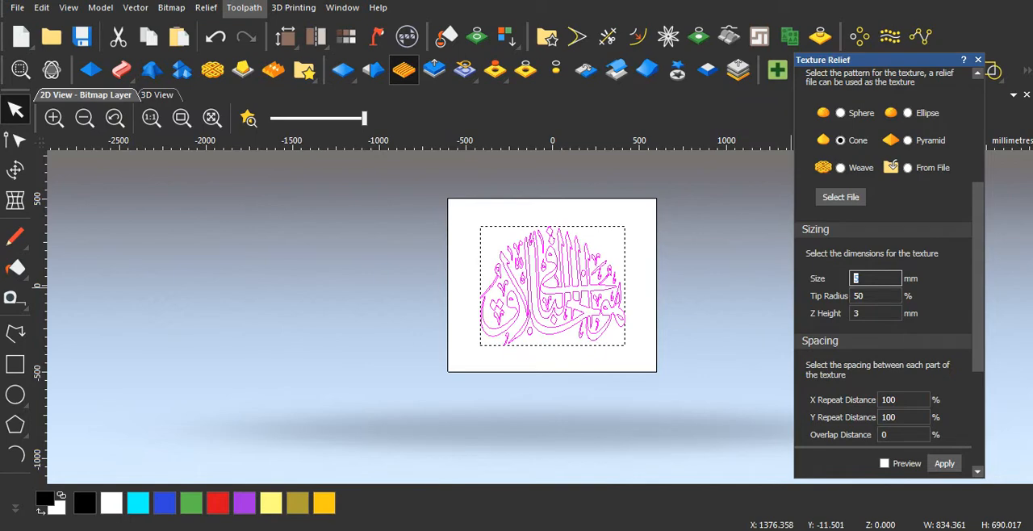
left_click(868, 278)
scroll(888, 267, "down", 4)
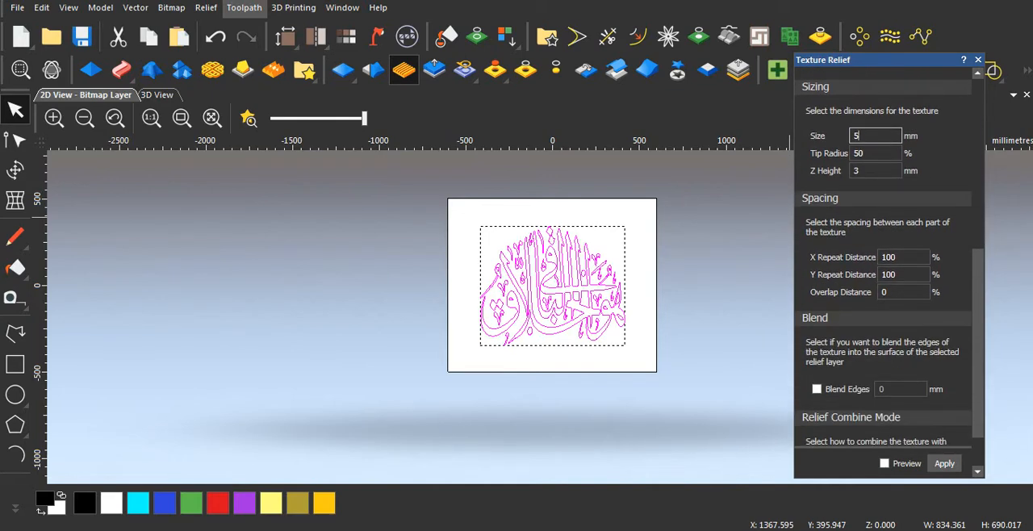
scroll(888, 266, "up", 3)
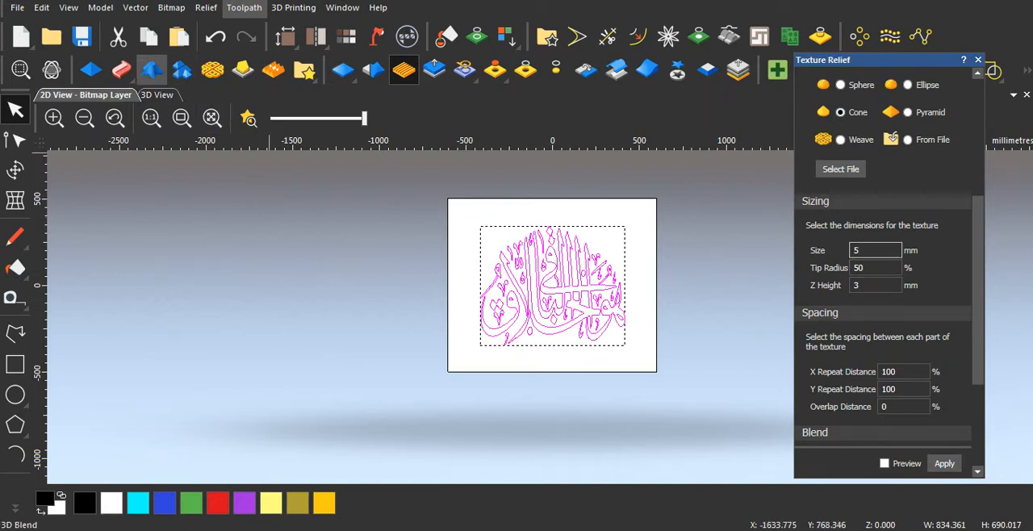
Step: Set the cone texture's Z height to 2 mm, apply it to the calligraphy in the 3D view, and close Texture Relief
left_click(158, 95)
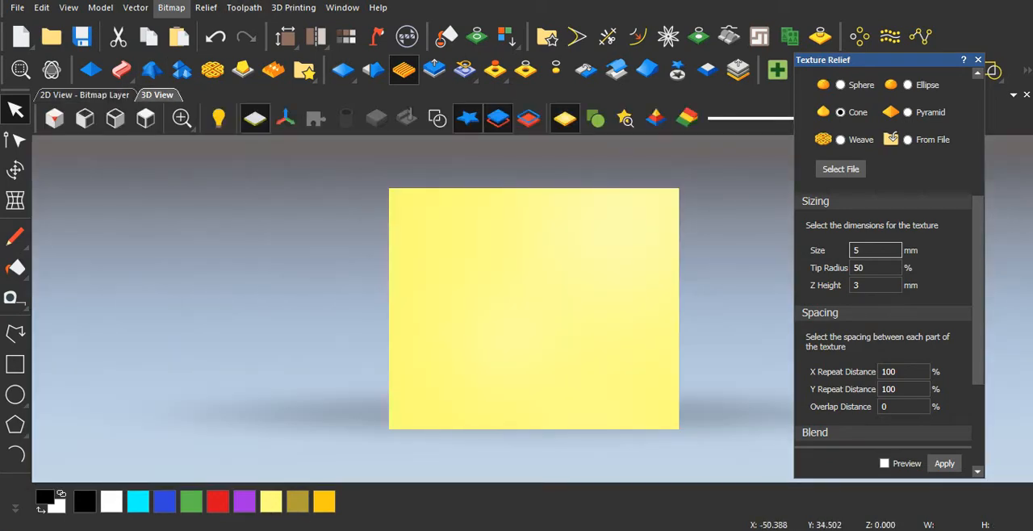
mouse_move(443, 530)
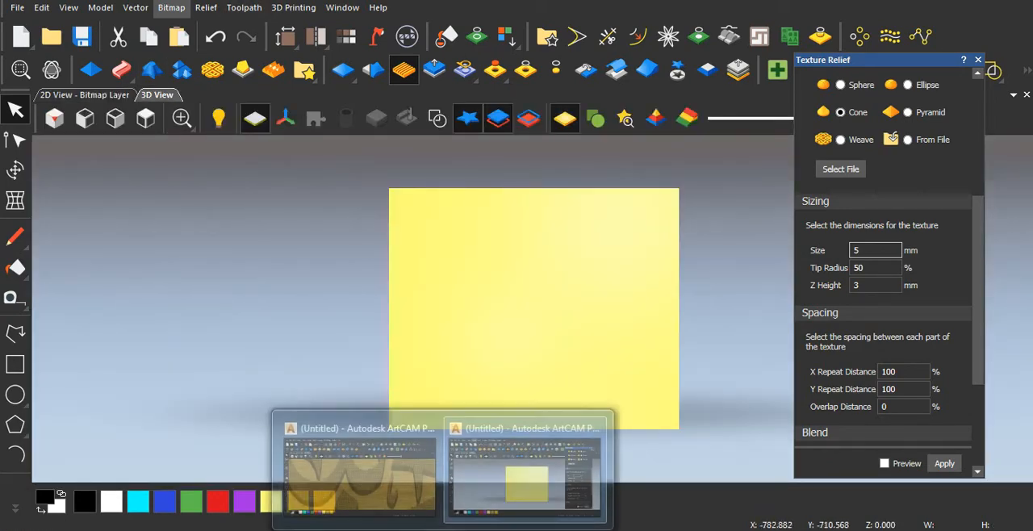
left_click(351, 477)
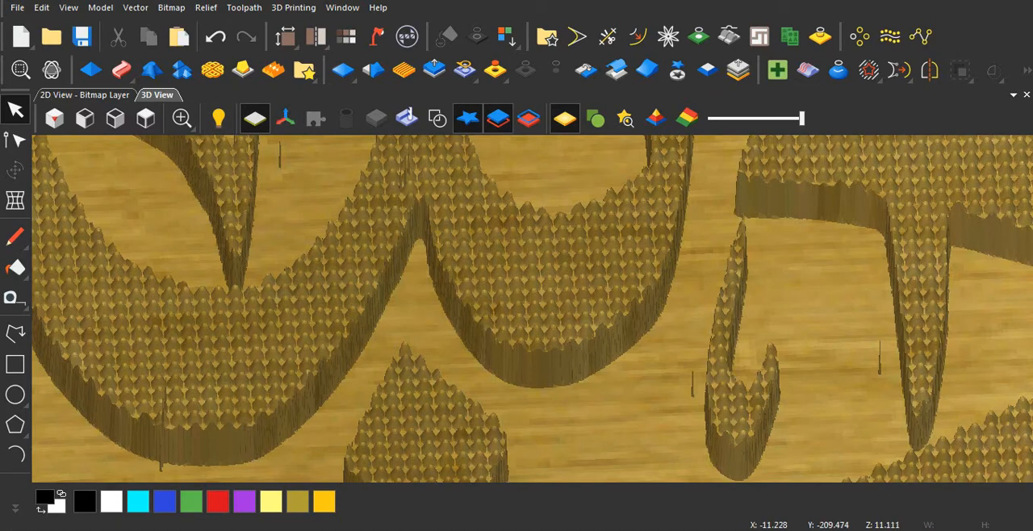
mouse_move(443, 530)
left_click(527, 472)
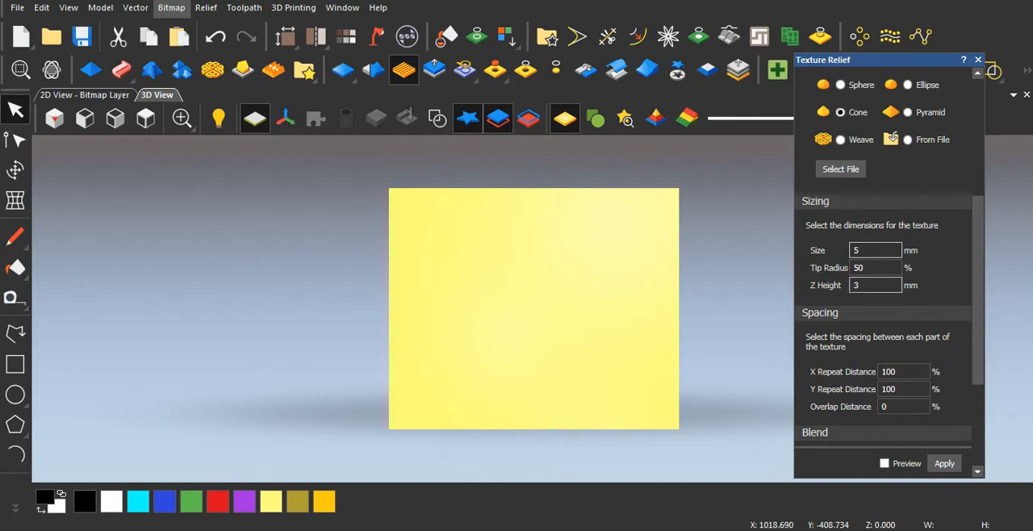
double_click(858, 286)
type("2")
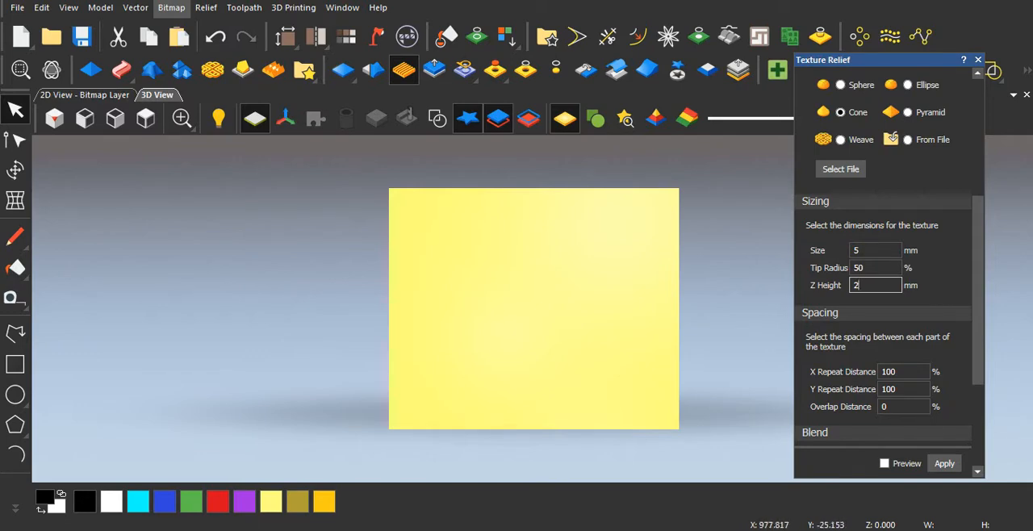
scroll(888, 266, "down", 3)
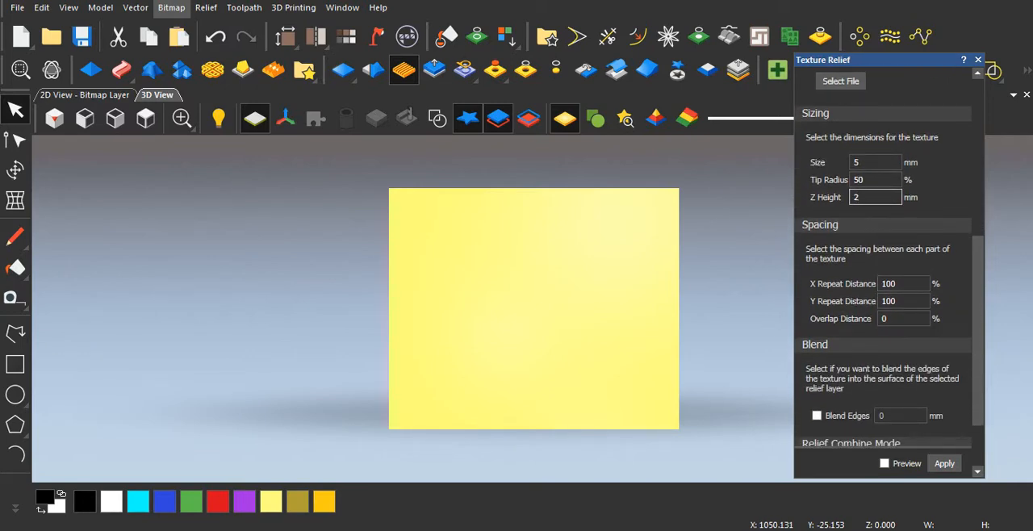
left_click(945, 463)
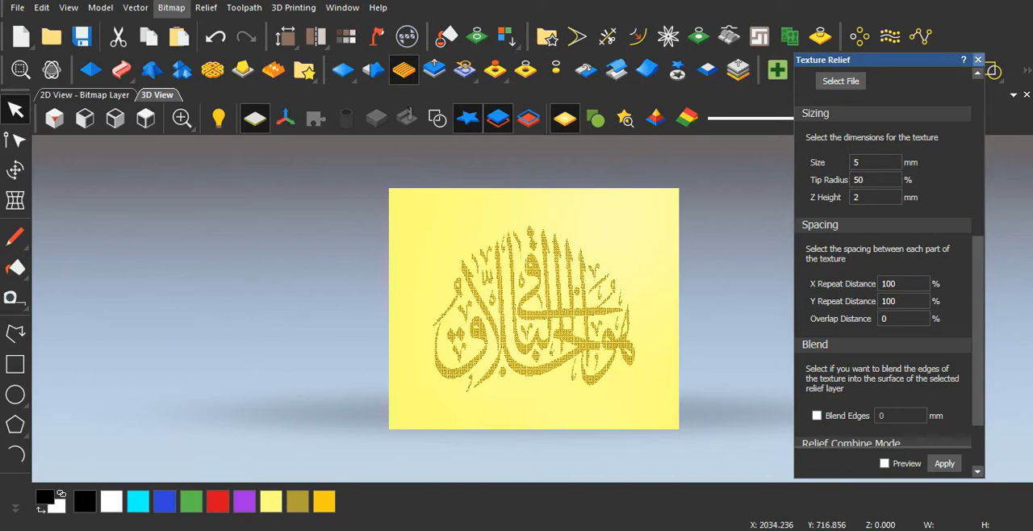
left_click(978, 59)
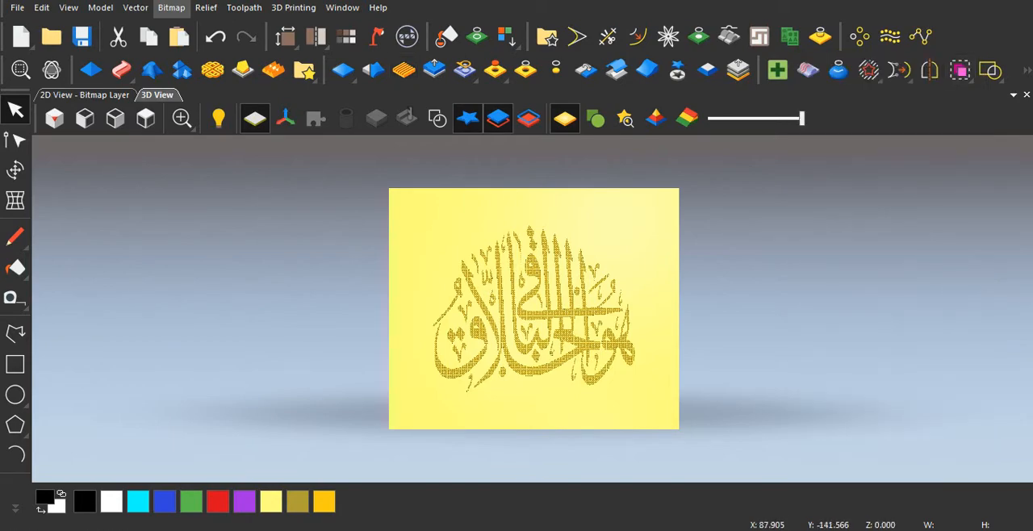
Step: Hide the flat base plane in the 3D view and examine the cone texture on the calligraphy strokes from several angles
scroll(545, 396, "up", 3)
scroll(546, 396, "up", 3)
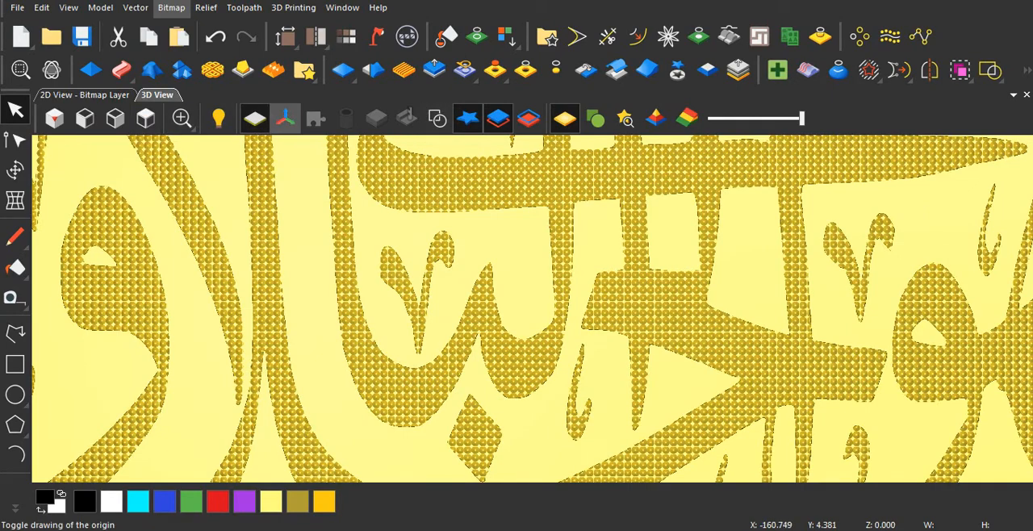
left_click(255, 119)
scroll(500, 343, "up", 4)
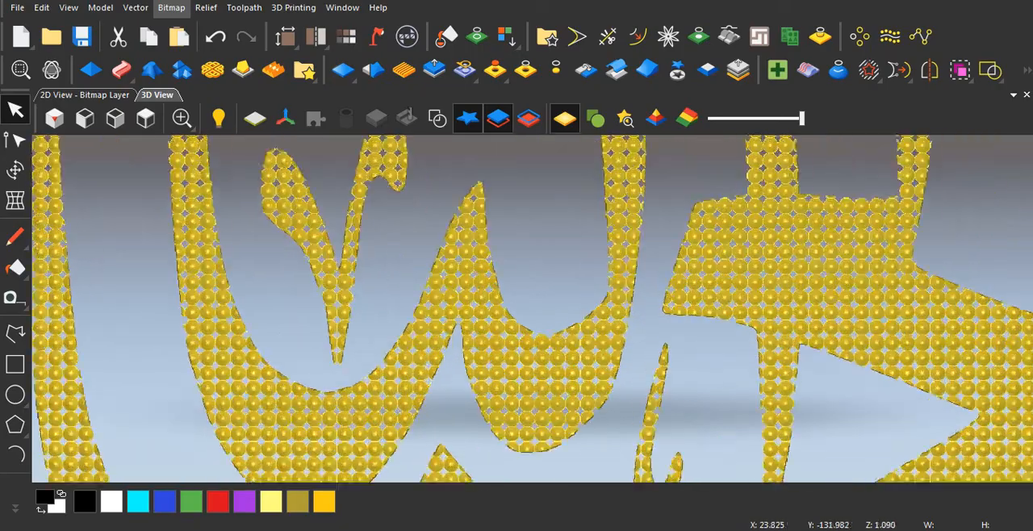
left_click_drag(525, 403, 561, 266)
scroll(517, 323, "up", 5)
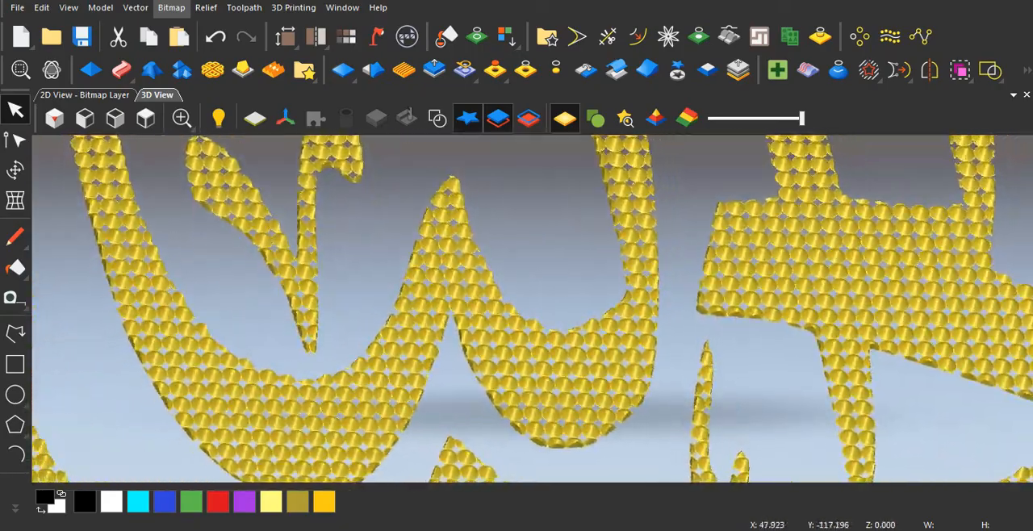
mouse_move(525, 363)
left_mouse_down()
mouse_move(549, 242)
mouse_move(529, 294)
mouse_move(524, 371)
left_mouse_up()
scroll(516, 323, "down", 5)
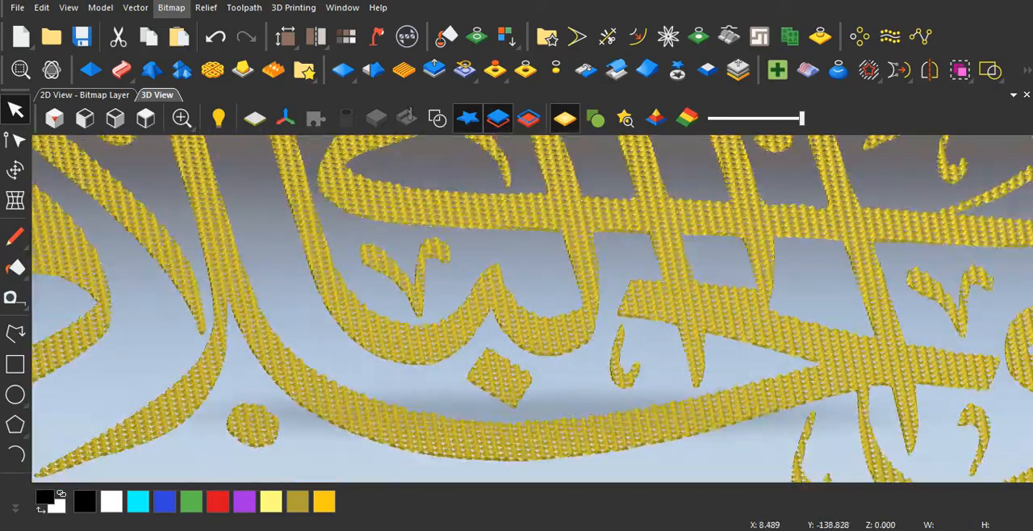
scroll(533, 347, "up", 5)
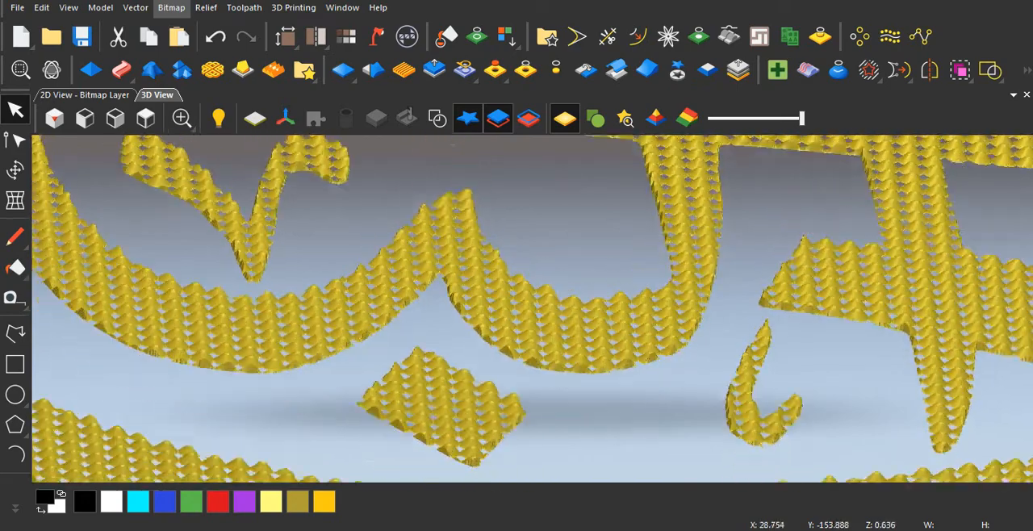
left_click_drag(526, 371, 527, 352)
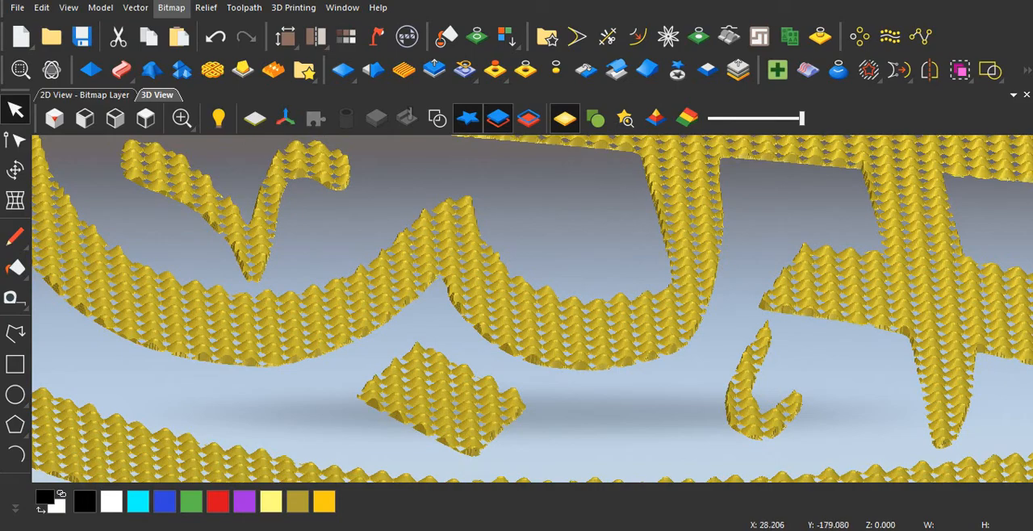
scroll(532, 308, "down", 3)
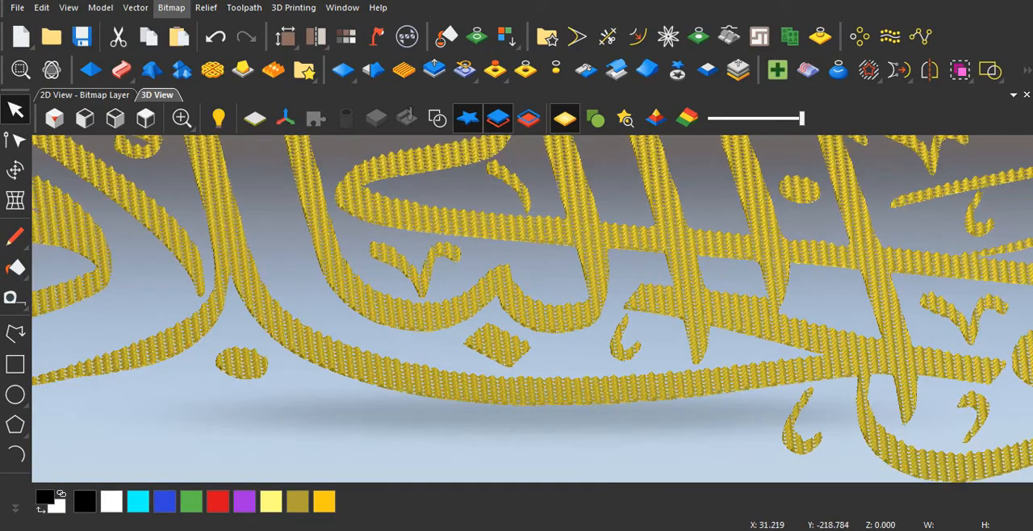
scroll(532, 308, "down", 4)
left_click_drag(525, 323, 525, 374)
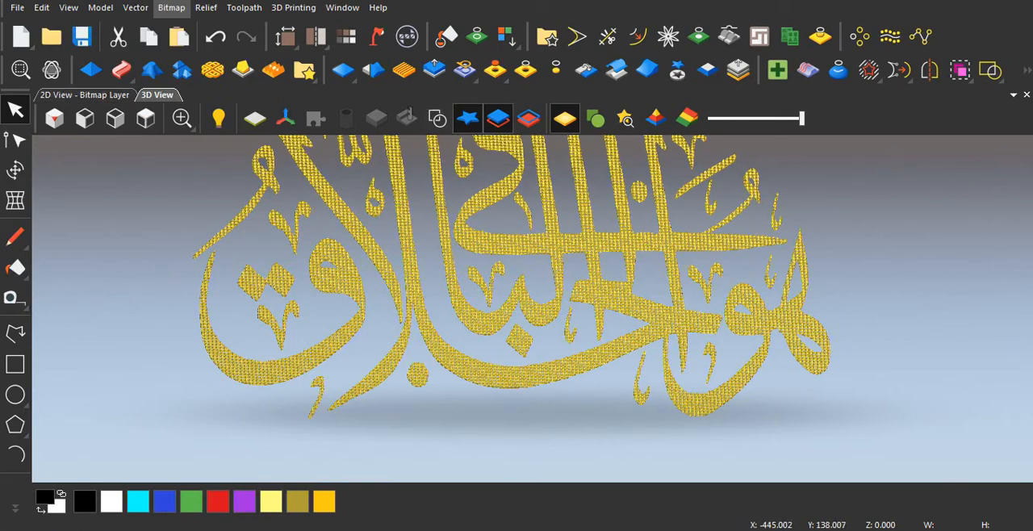
Step: Return to the 2D view and review the Shape Editor and Scale Relief settings, closing both without applying changes
left_click(85, 95)
scroll(484, 306, "down", 3)
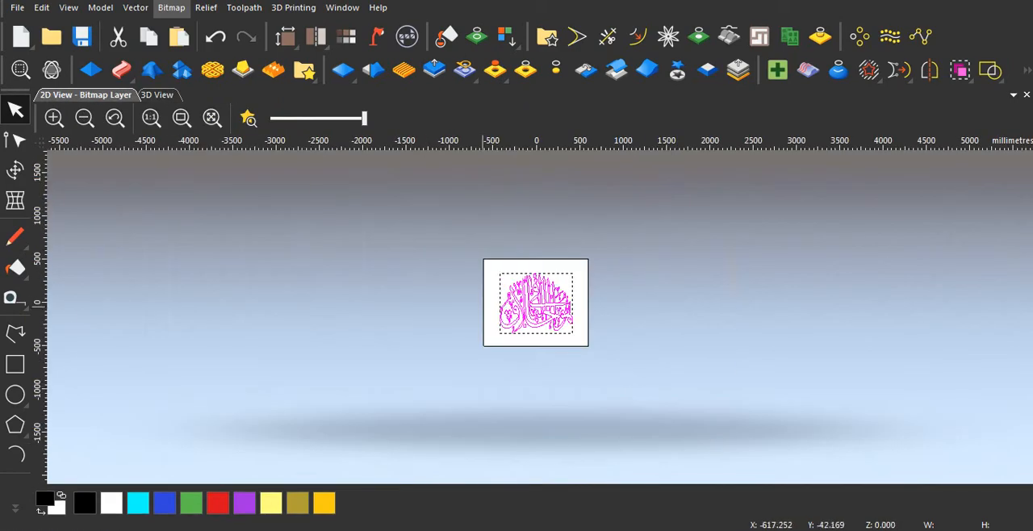
scroll(524, 314, "up", 2)
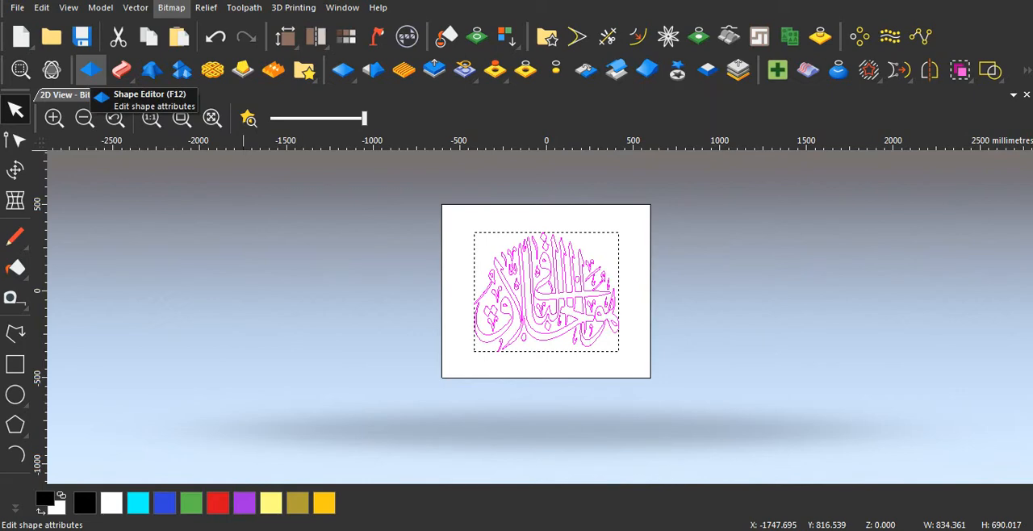
left_click(91, 70)
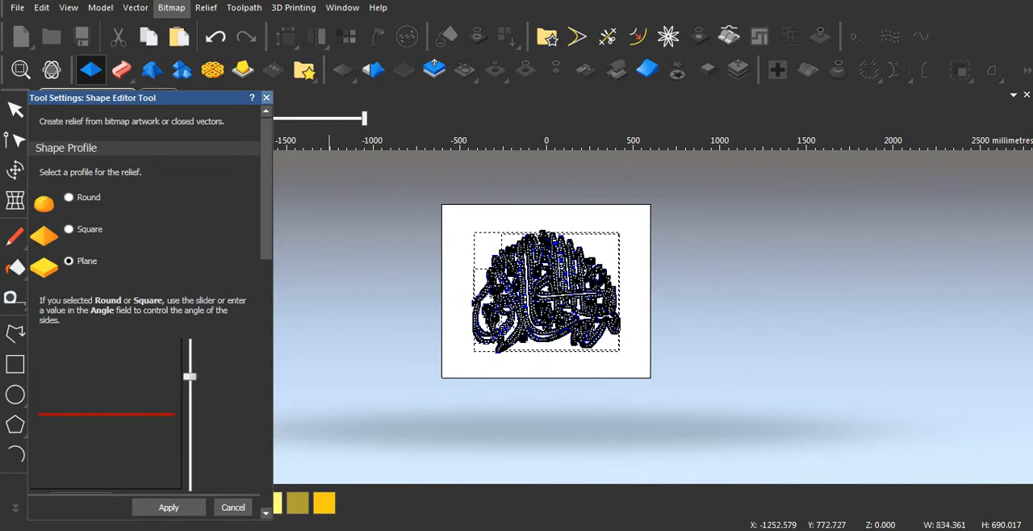
left_click(267, 98)
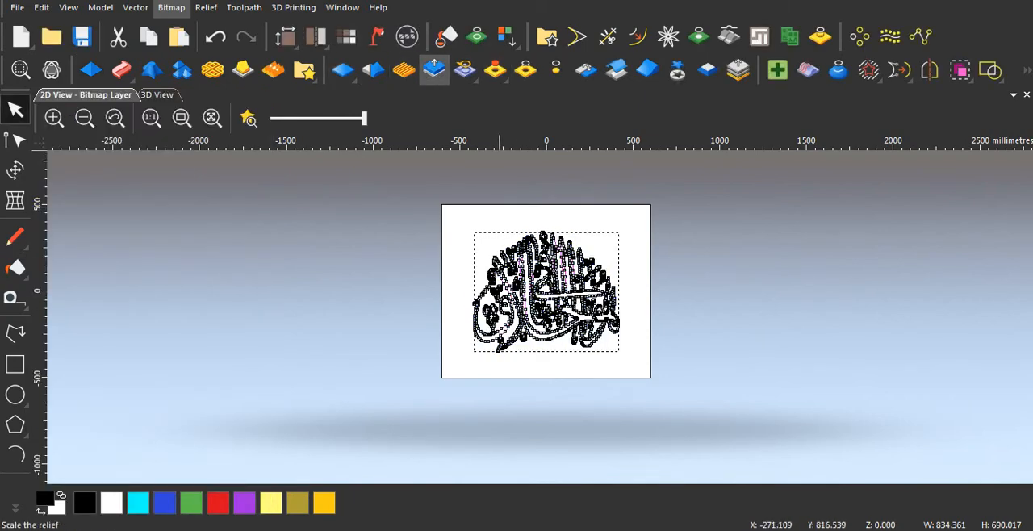
left_click(434, 70)
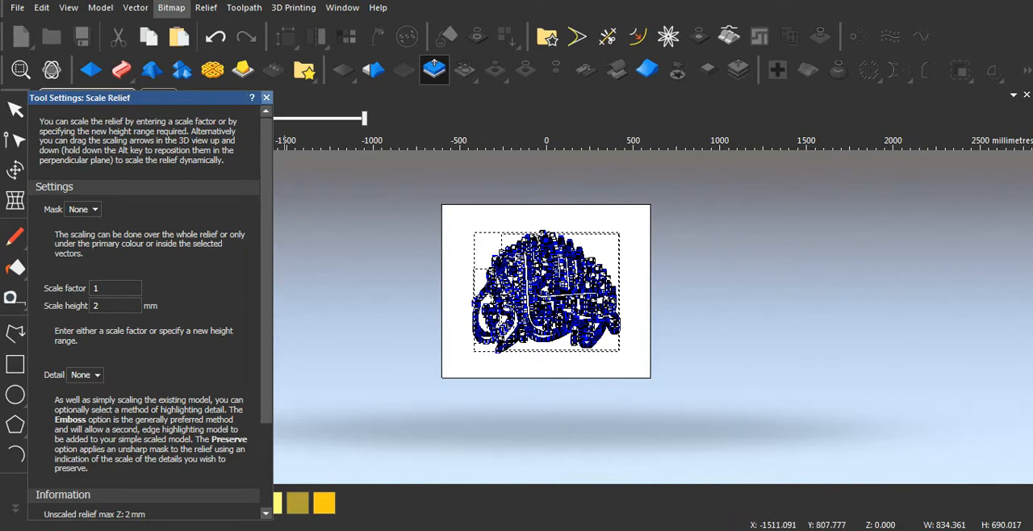
left_click(266, 97)
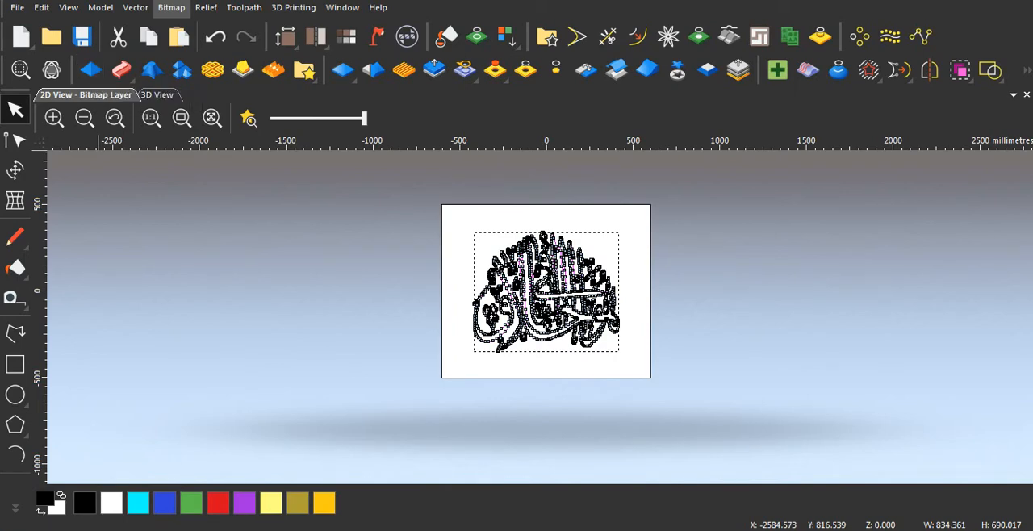
Step: Open the Shape Editor for the calligraphy vectors and review its profile, height limit, start height, scale and combine mode settings
left_click(91, 69)
scroll(145, 299, "down", 7)
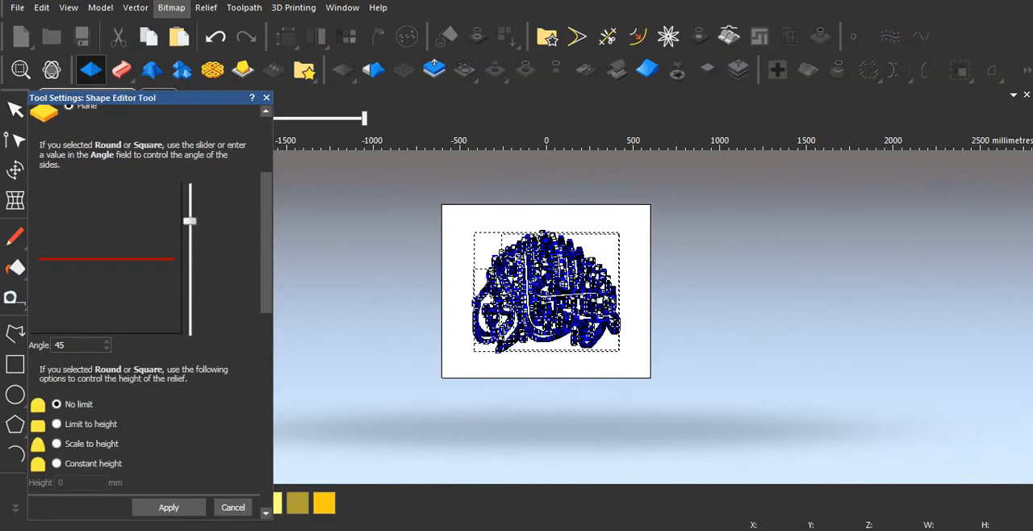
scroll(145, 299, "up", 7)
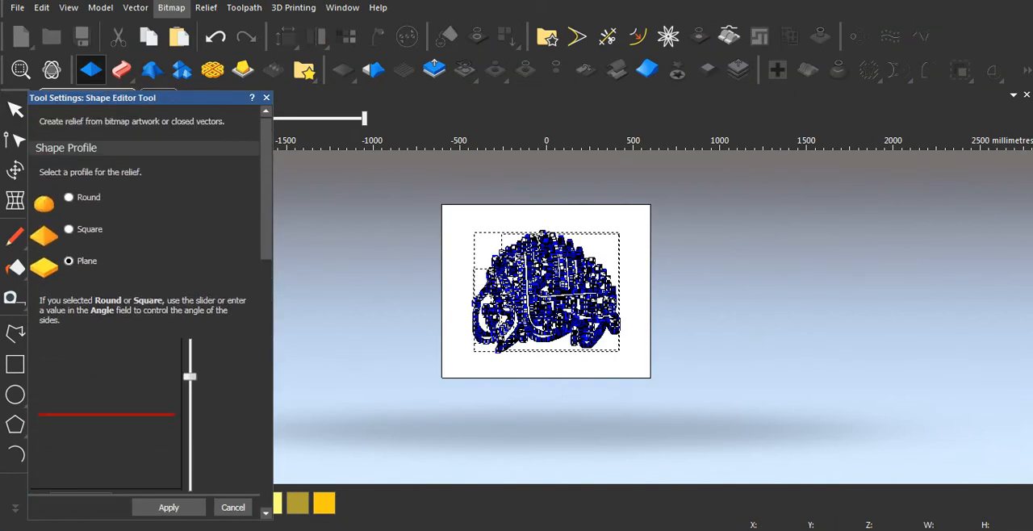
left_click_drag(186, 98, 227, 91)
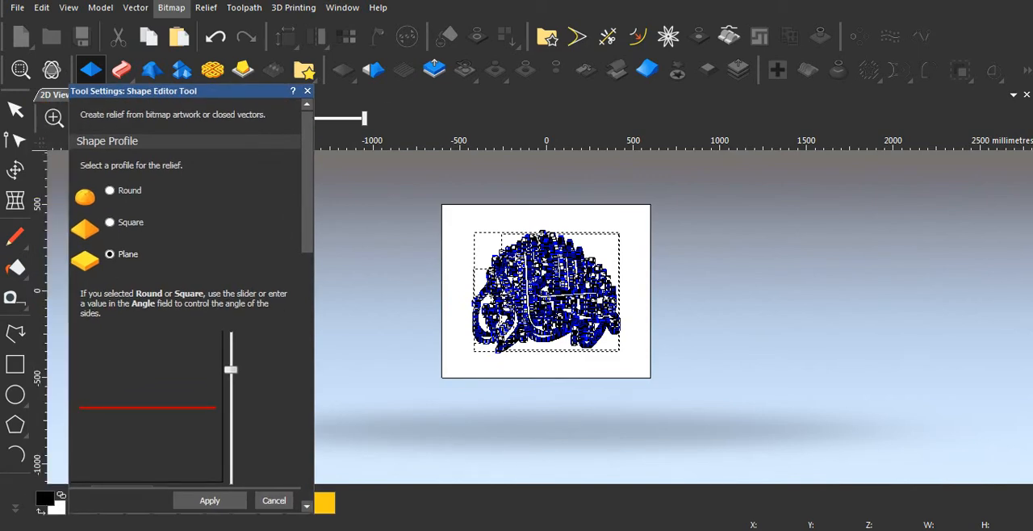
scroll(191, 296, "down", 6)
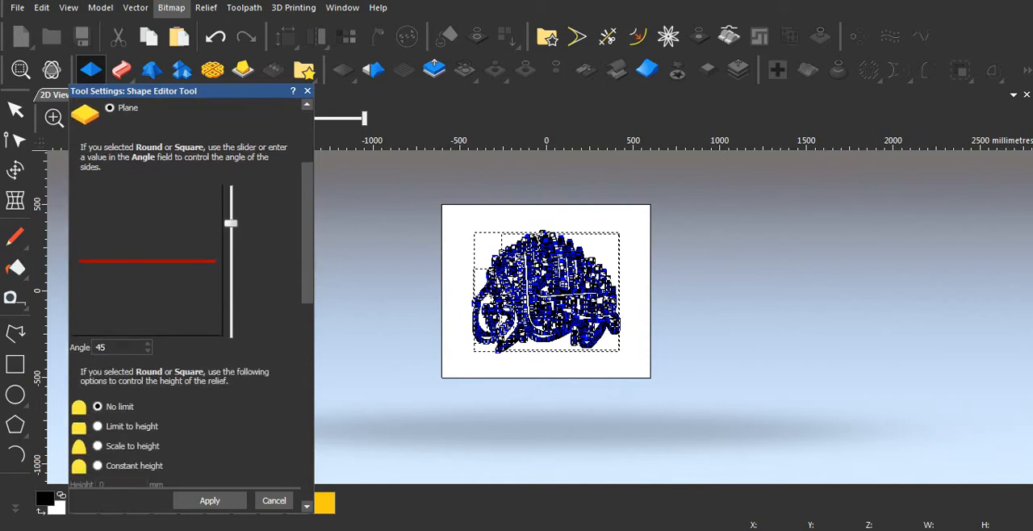
scroll(191, 295, "down", 1)
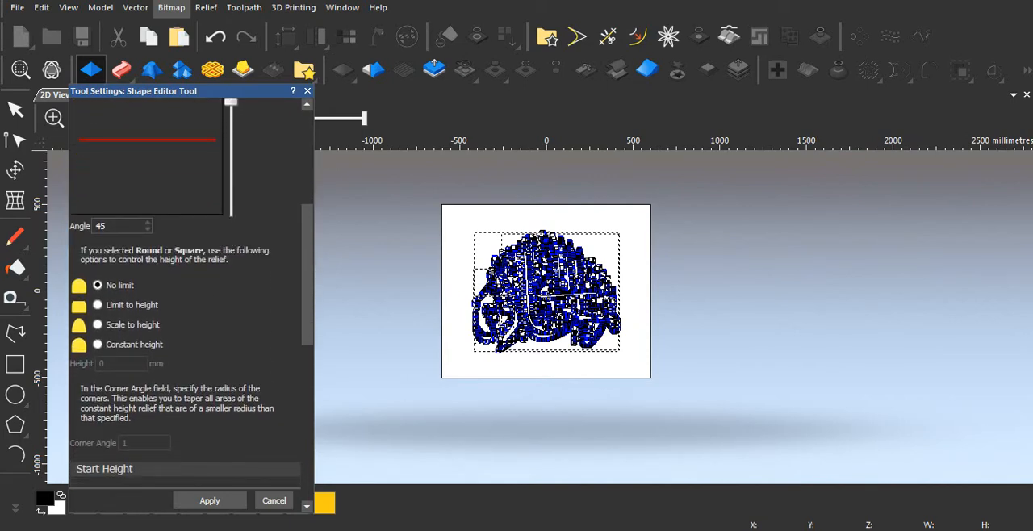
scroll(191, 295, "down", 5)
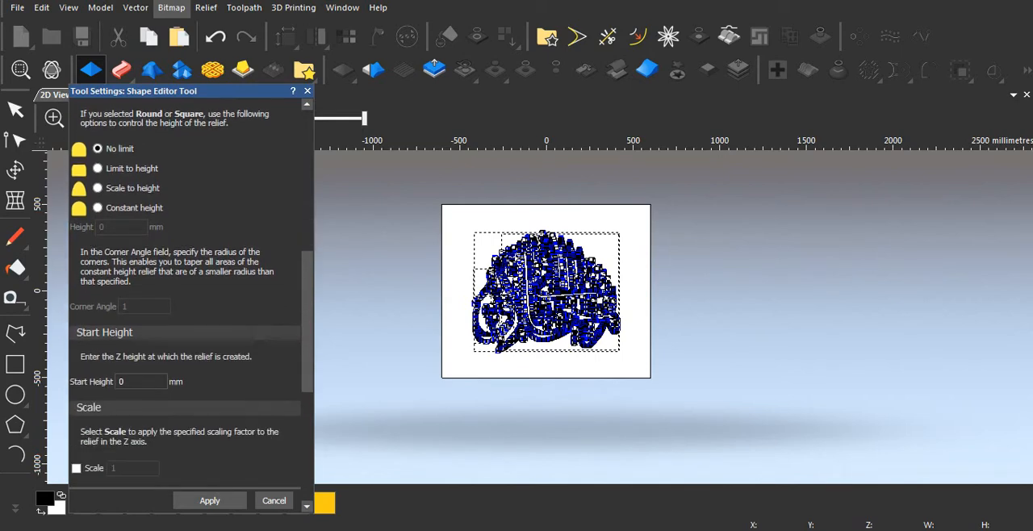
scroll(191, 296, "down", 3)
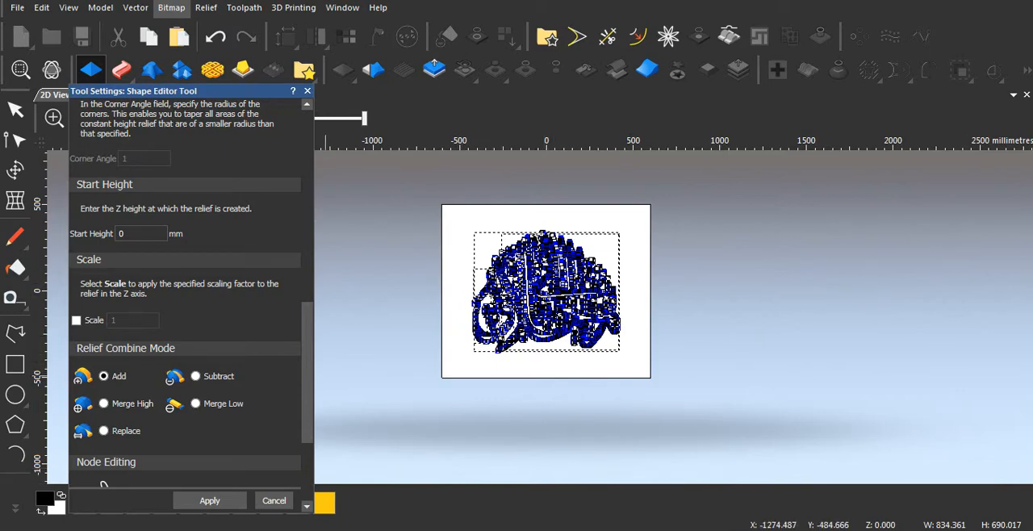
Step: Set the calligraphy's start height to 10 mm with the Plane profile, apply it in Add mode, and close the Shape Editor
scroll(102, 484, "up", 5)
scroll(191, 323, "down", 2)
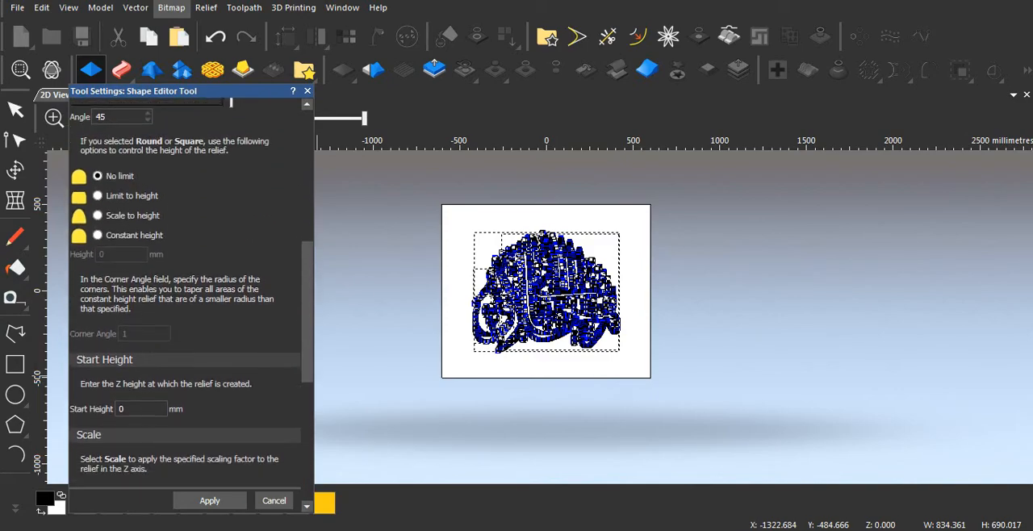
scroll(191, 323, "up", 4)
scroll(190, 323, "down", 6)
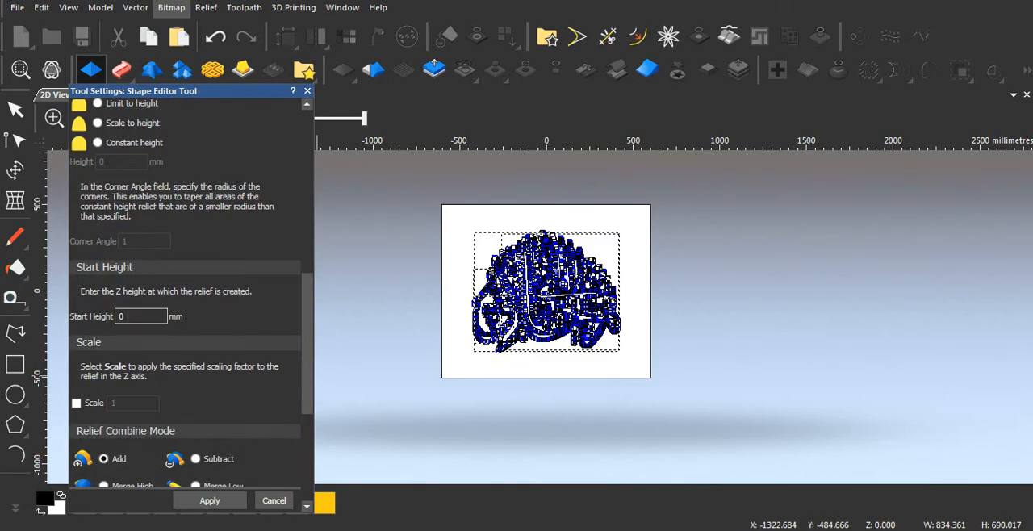
double_click(121, 316)
type("10")
scroll(186, 290, "down", 5)
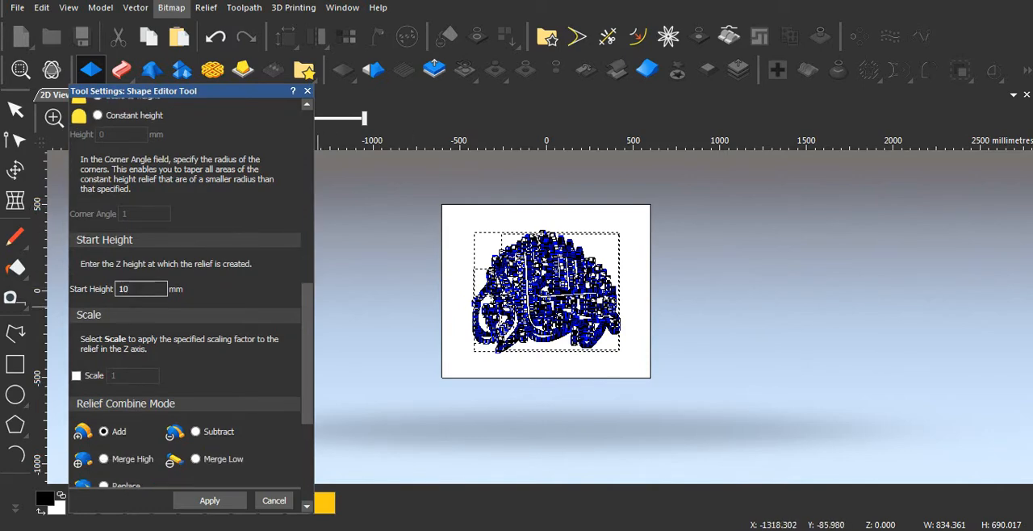
scroll(186, 291, "down", 2)
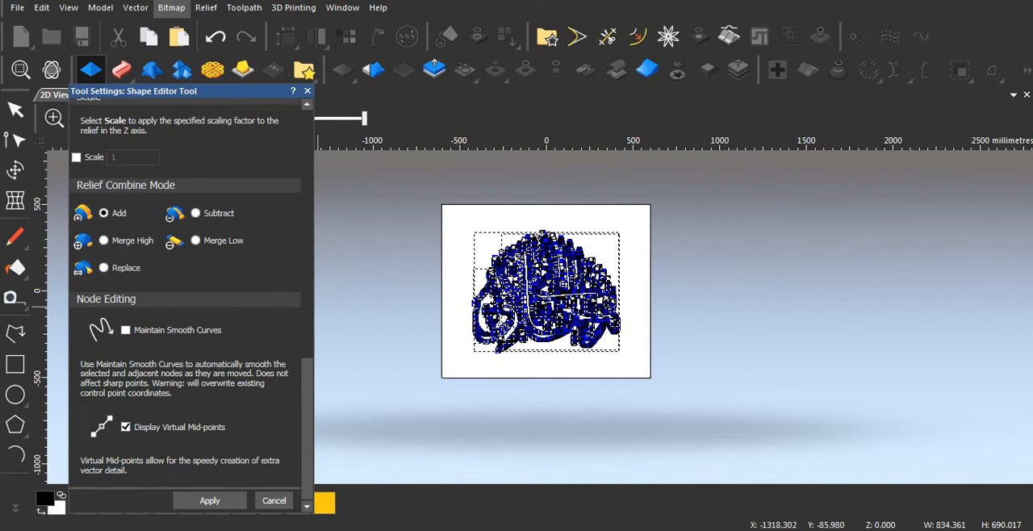
left_click(210, 500)
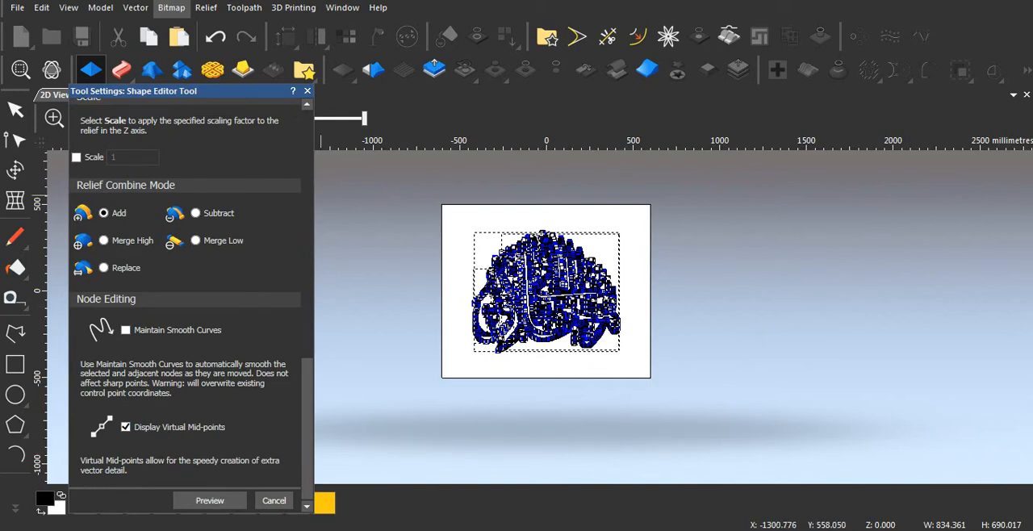
left_click(307, 91)
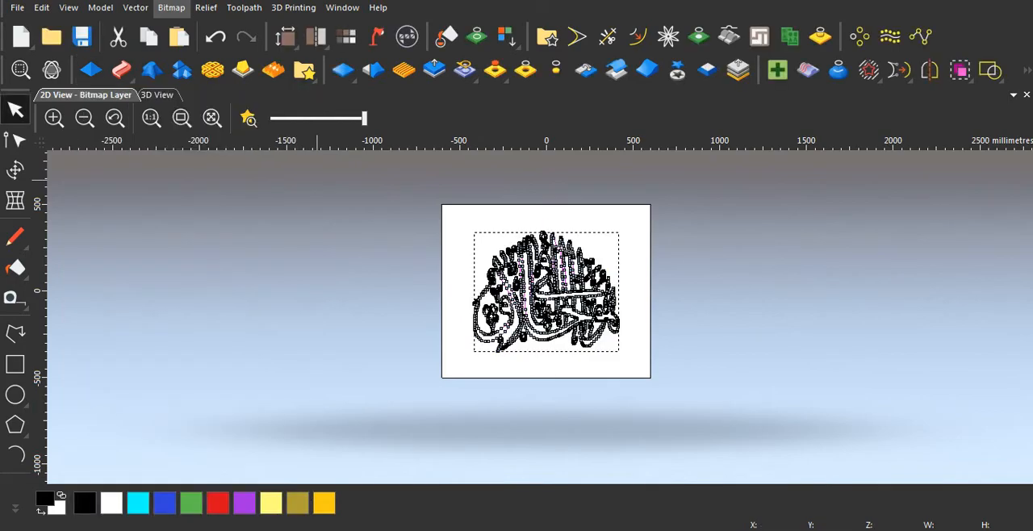
Step: Examine the raised calligraphy in the 3D view, checking the stroke sides and cone texture up close and the whole design from afar
left_click(157, 95)
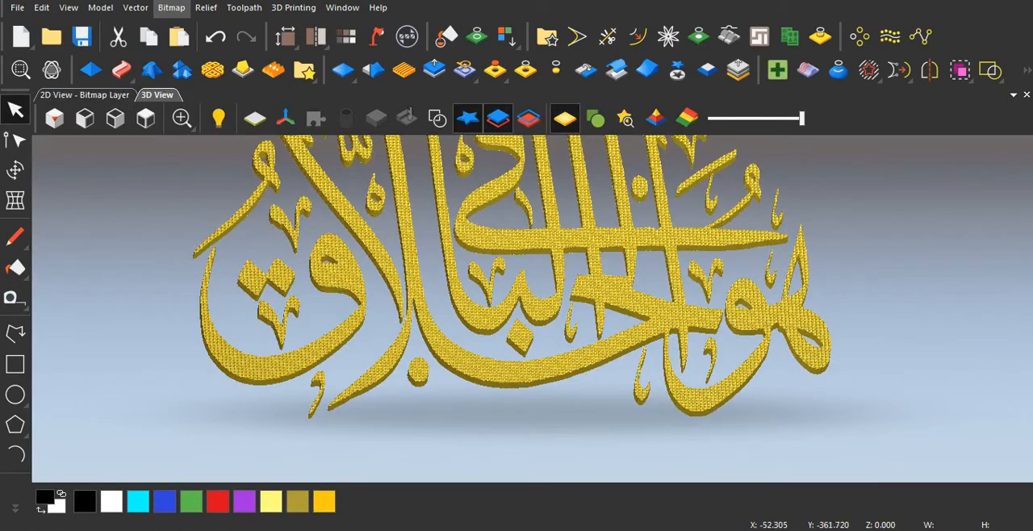
scroll(478, 425, "up", 5)
left_click_drag(487, 439, 468, 250)
scroll(536, 347, "up", 3)
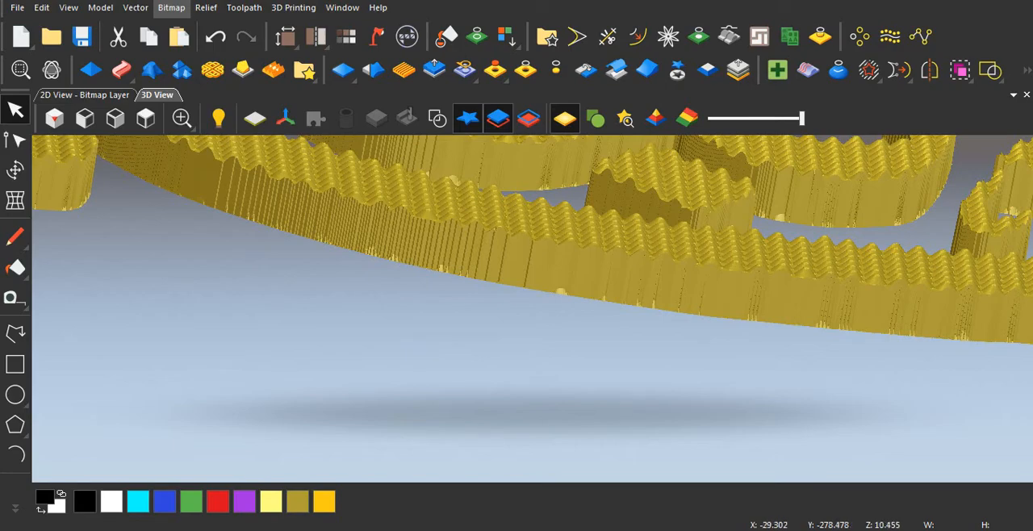
left_click_drag(523, 310, 539, 404)
scroll(539, 404, "down", 3)
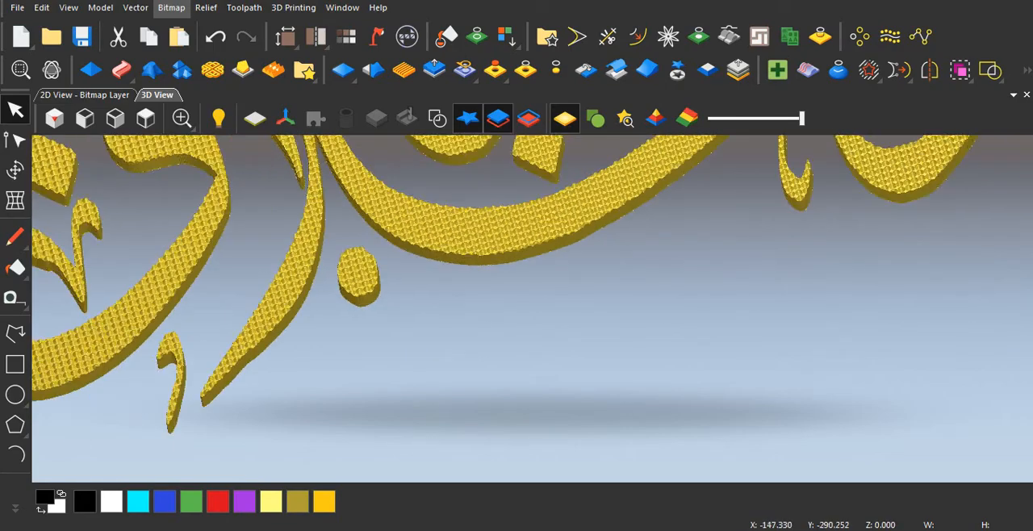
scroll(516, 323, "down", 3)
scroll(516, 323, "up", 4)
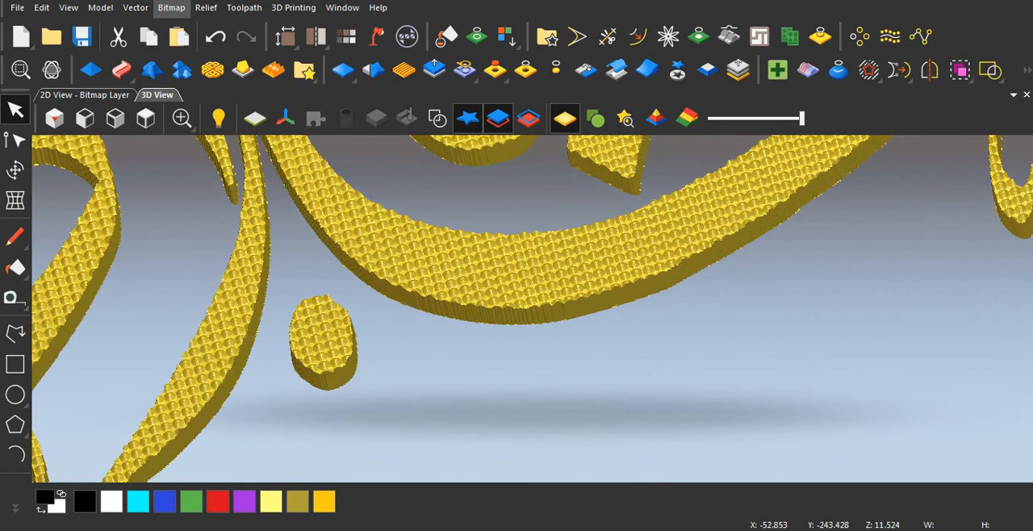
scroll(476, 298, "up", 3)
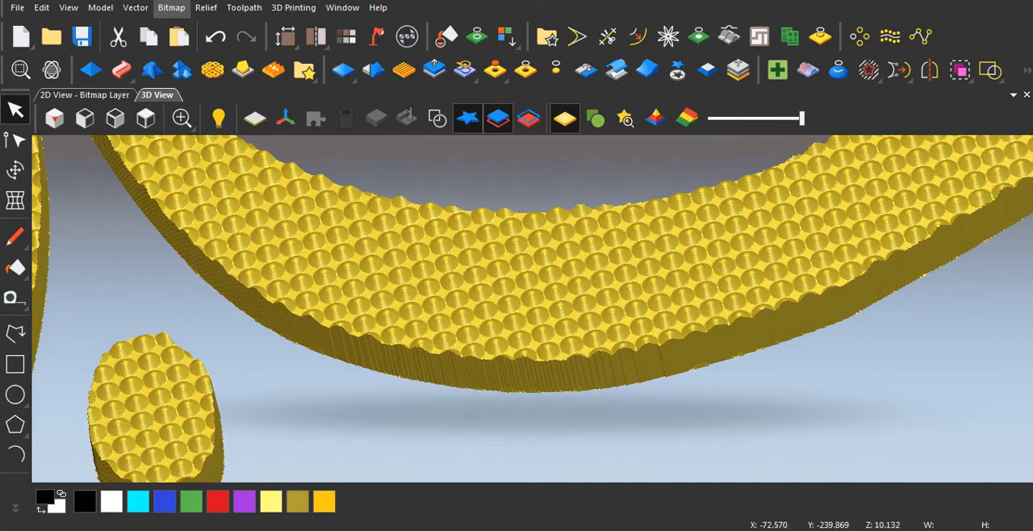
scroll(533, 306, "down", 2)
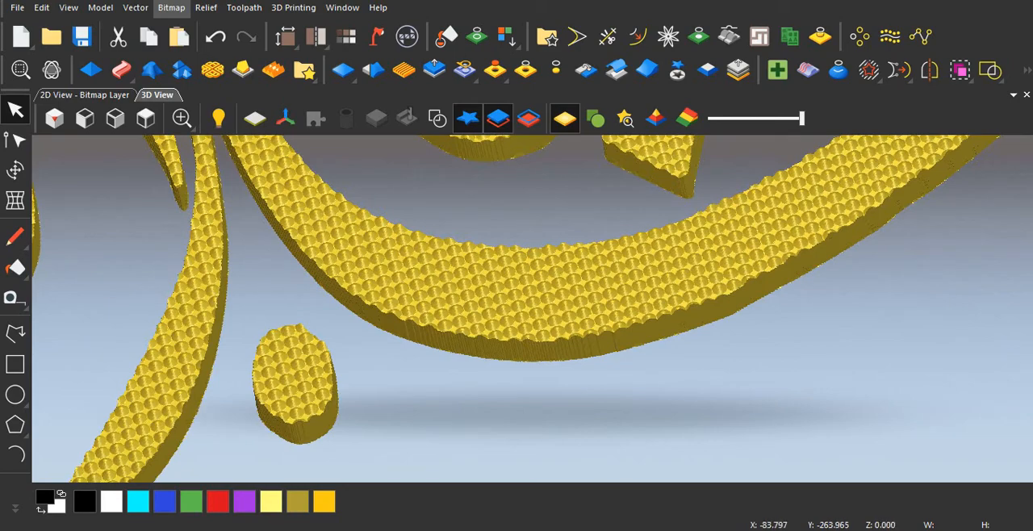
scroll(533, 306, "down", 3)
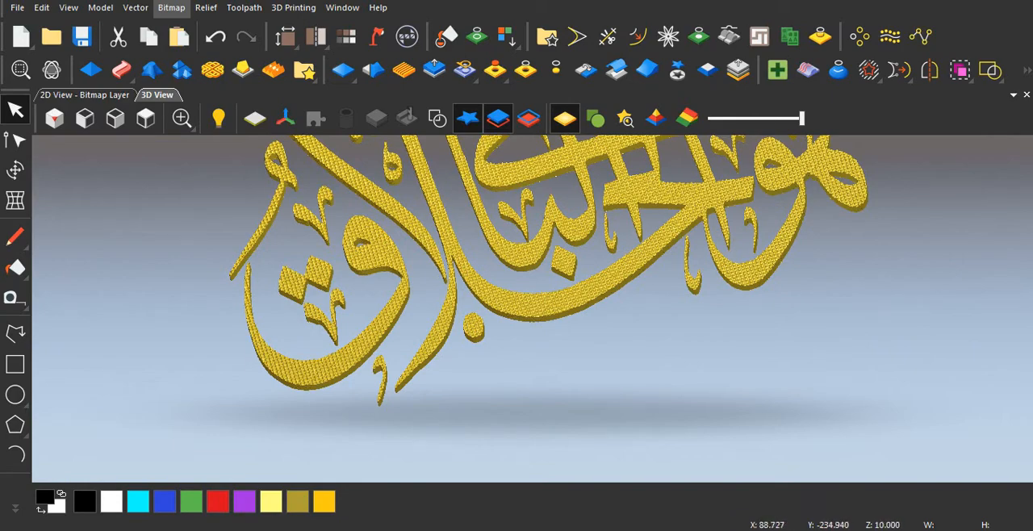
scroll(550, 306, "down", 5)
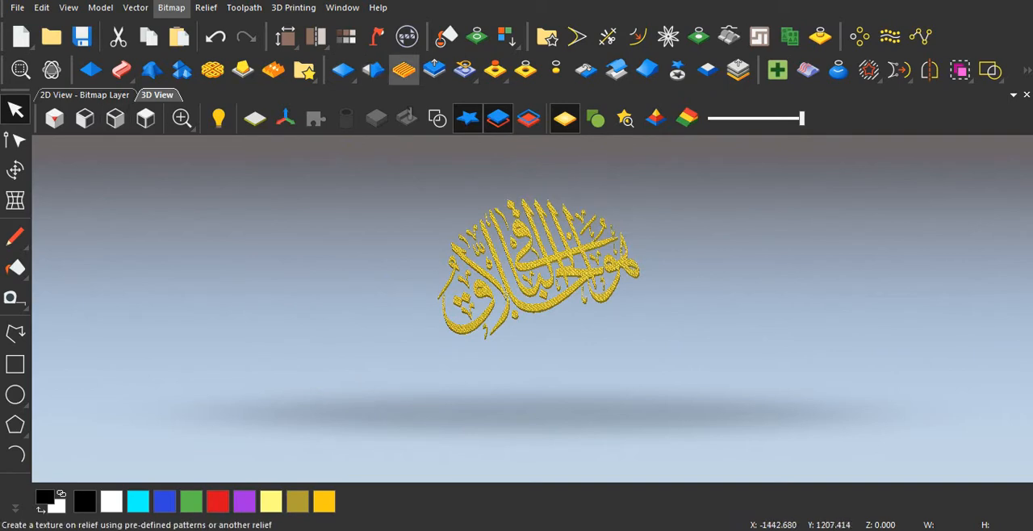
Step: Scale the whole relief to a height of 15 mm without a mask, and view the calligraphy from above
left_click(434, 69)
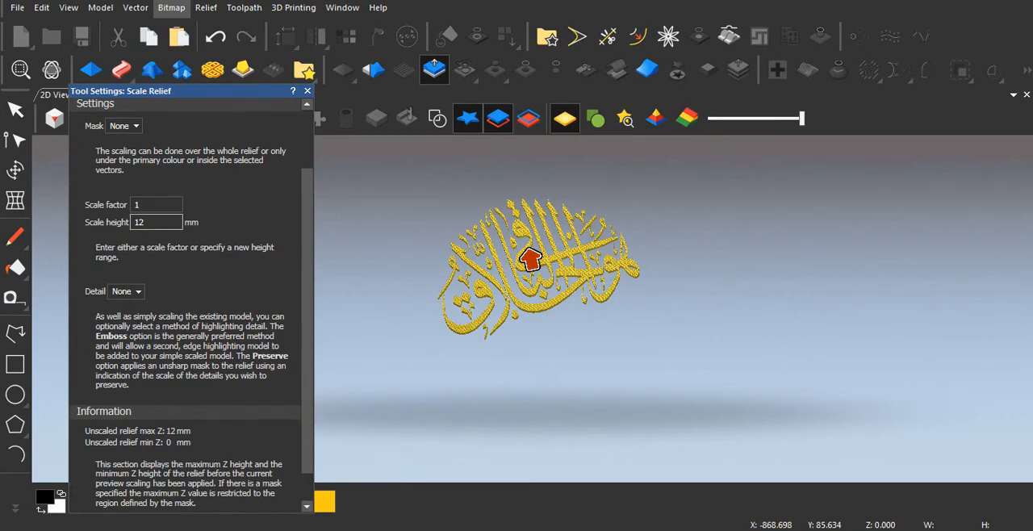
left_click_drag(146, 222, 133, 222)
type("15")
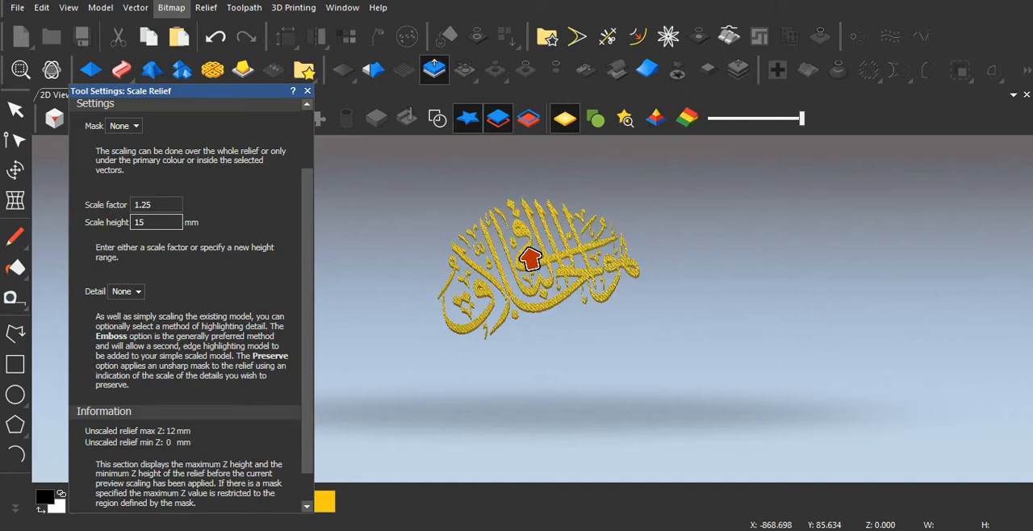
scroll(185, 302, "down", 1)
key("Return")
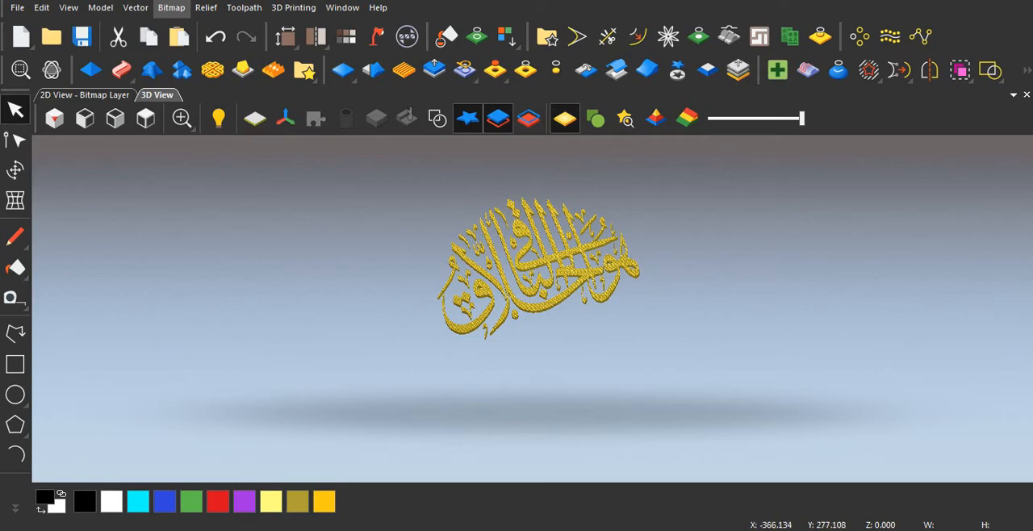
left_click(146, 119)
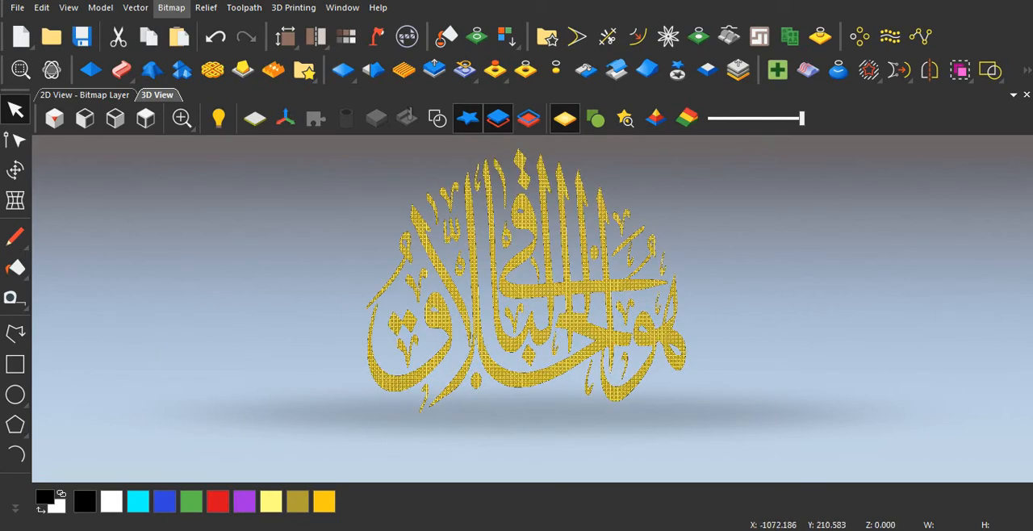
Step: Deselect the calligraphy in the 2D view and draw a 1200 by 1000 mm rectangle along the model's outer edge
left_click(85, 95)
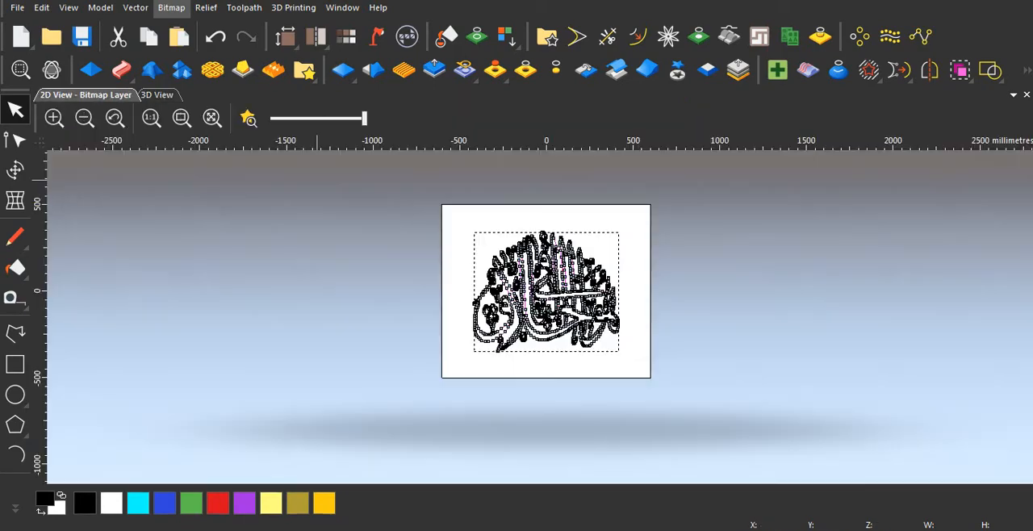
left_click(677, 357)
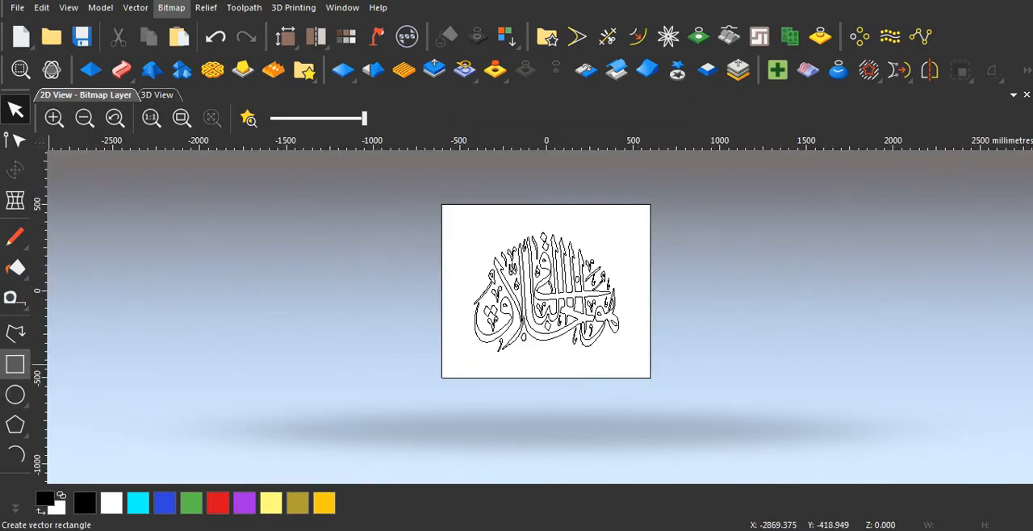
left_click(15, 365)
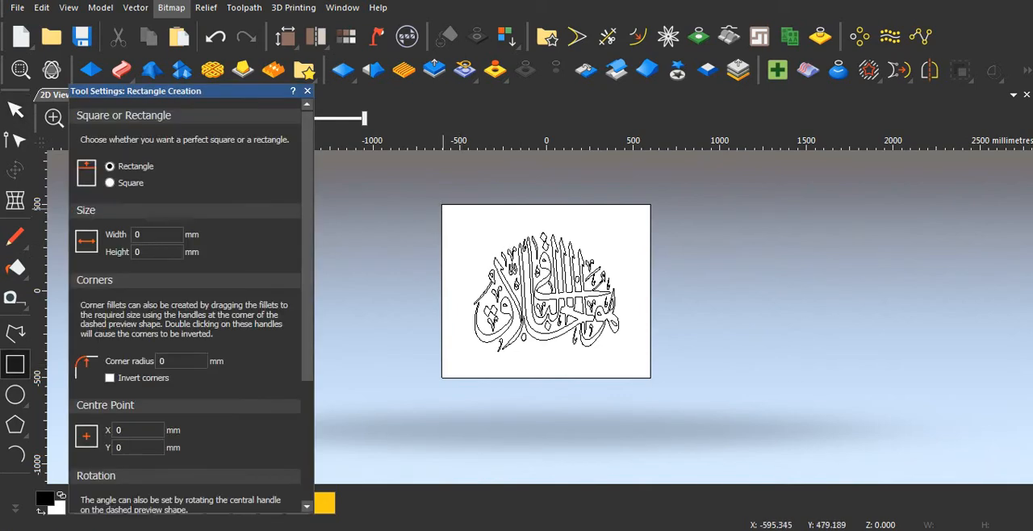
left_click_drag(443, 205, 651, 377)
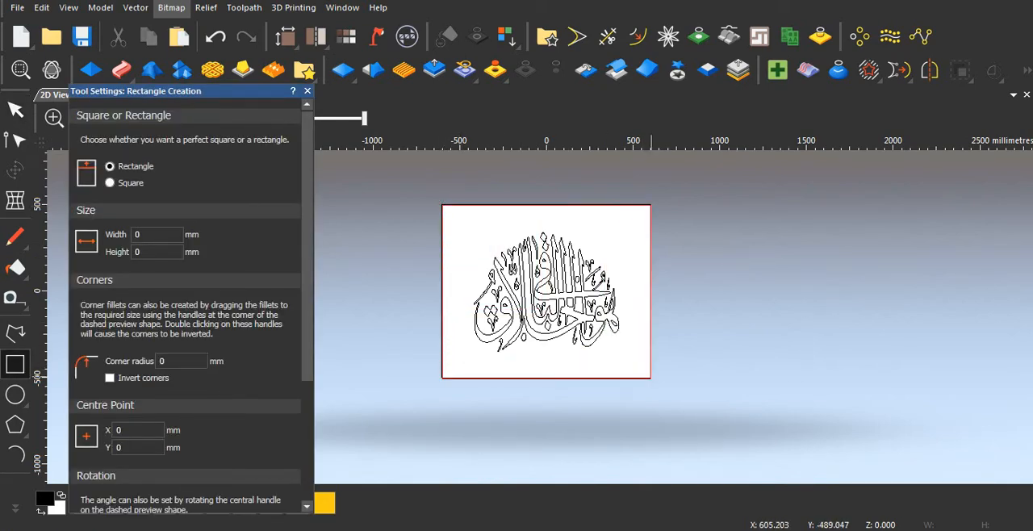
key("Escape")
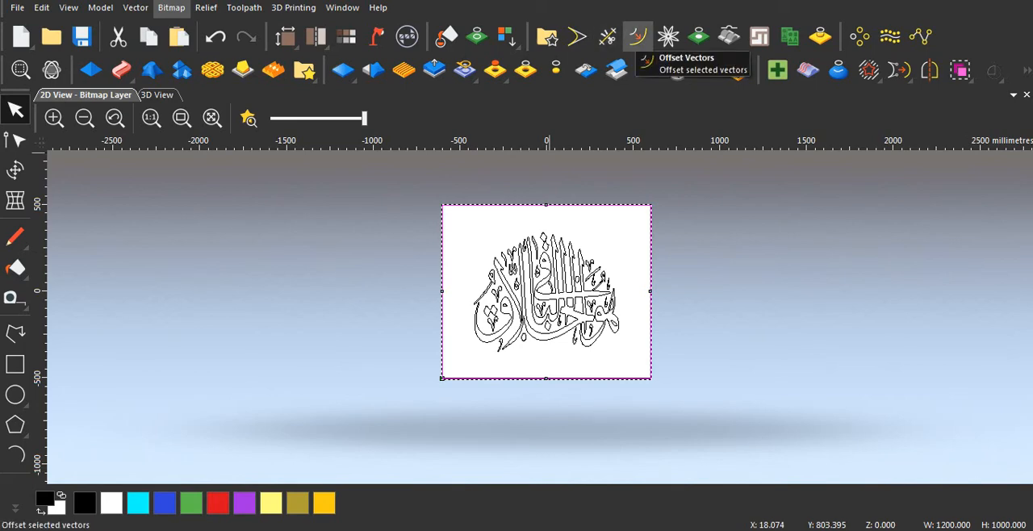
Step: Offset the outer rectangle 120 mm inwards with radiused corners, keeping the original vector and selecting the resulting offset, and close the offset settings
left_click(638, 36)
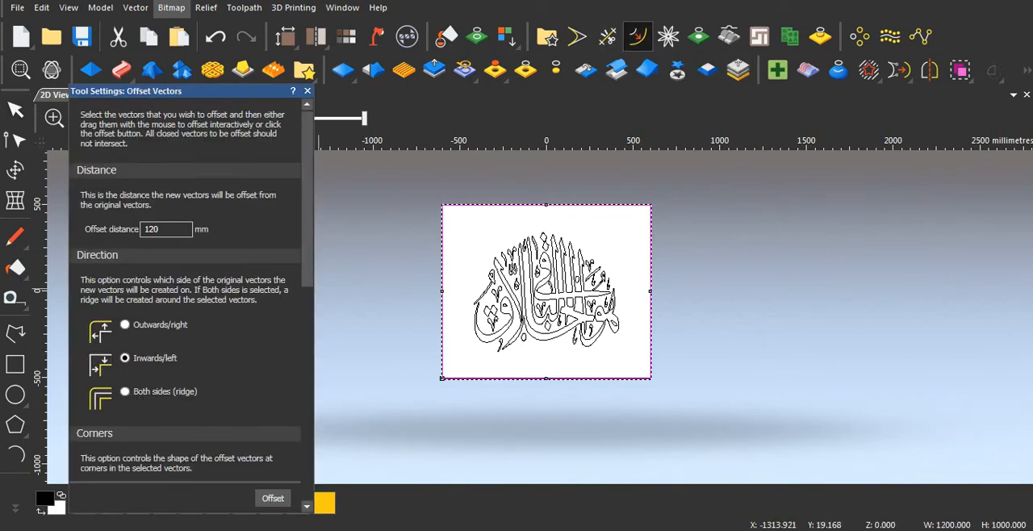
scroll(191, 291, "down", 3)
scroll(191, 290, "up", 3)
scroll(191, 291, "down", 5)
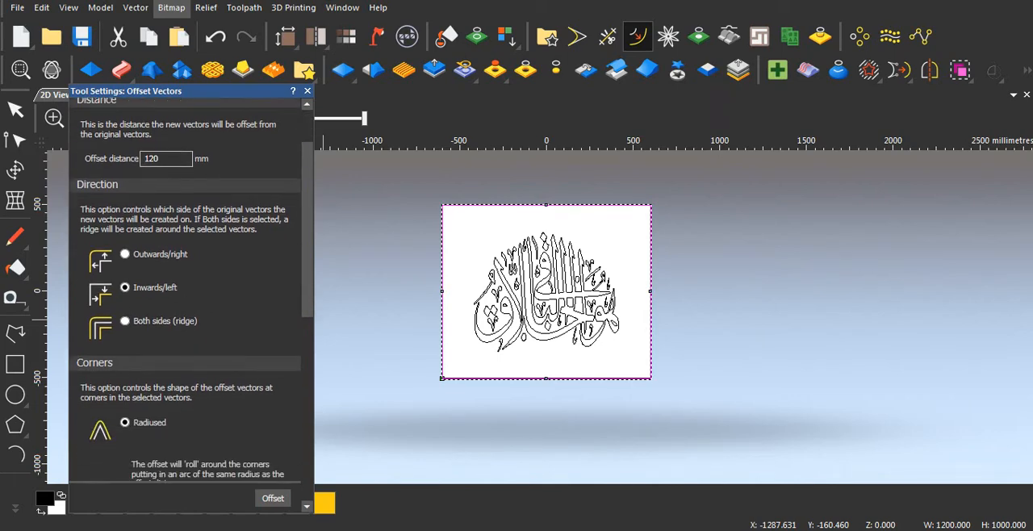
scroll(191, 290, "up", 5)
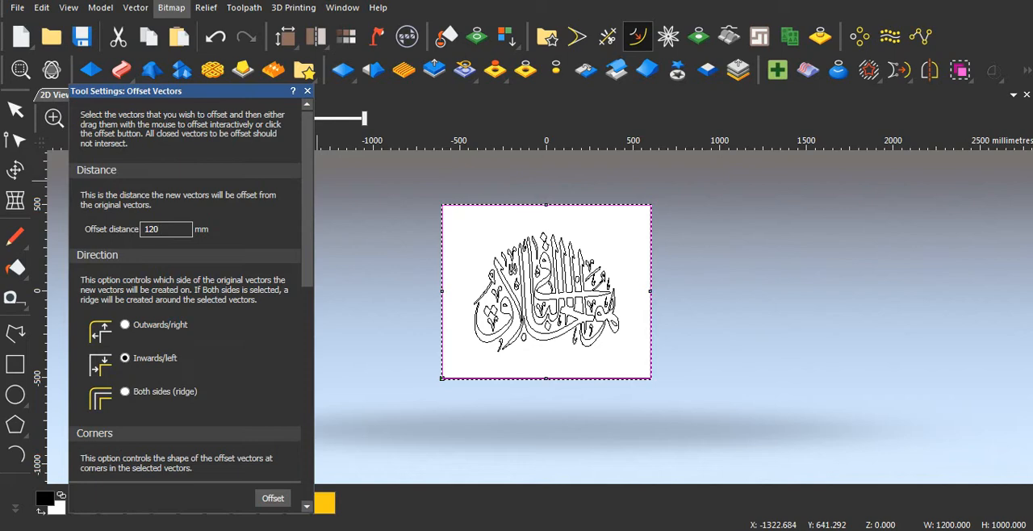
scroll(191, 290, "down", 3)
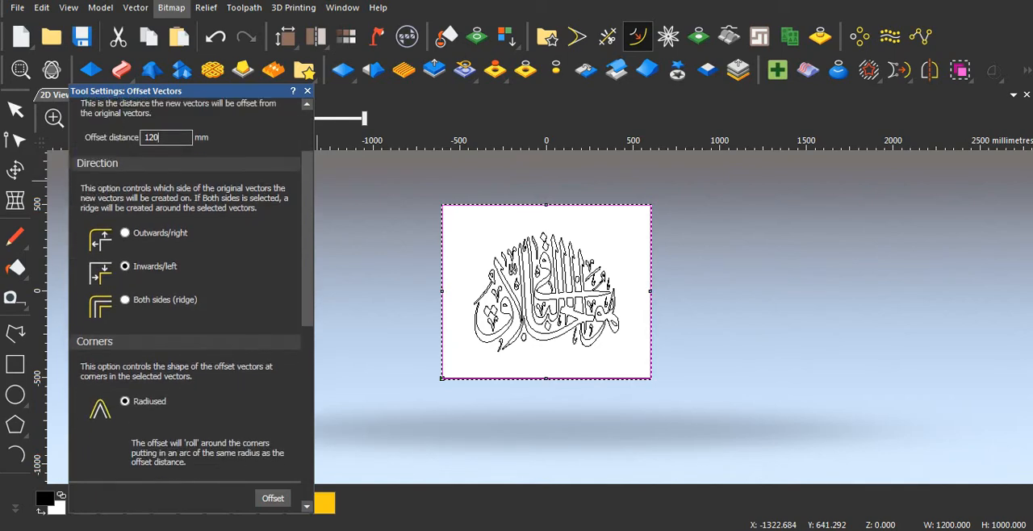
scroll(191, 290, "up", 3)
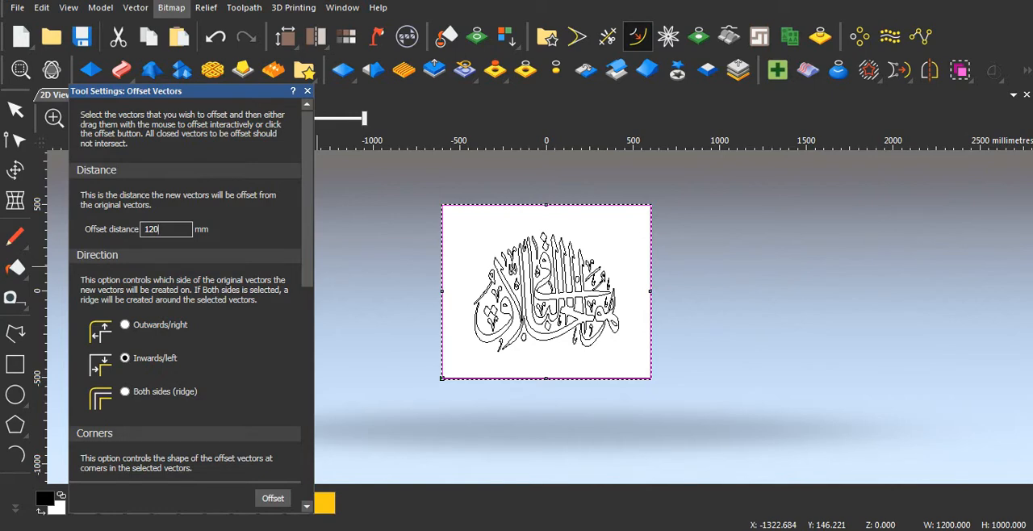
scroll(191, 290, "down", 3)
scroll(191, 291, "up", 3)
scroll(192, 289, "down", 5)
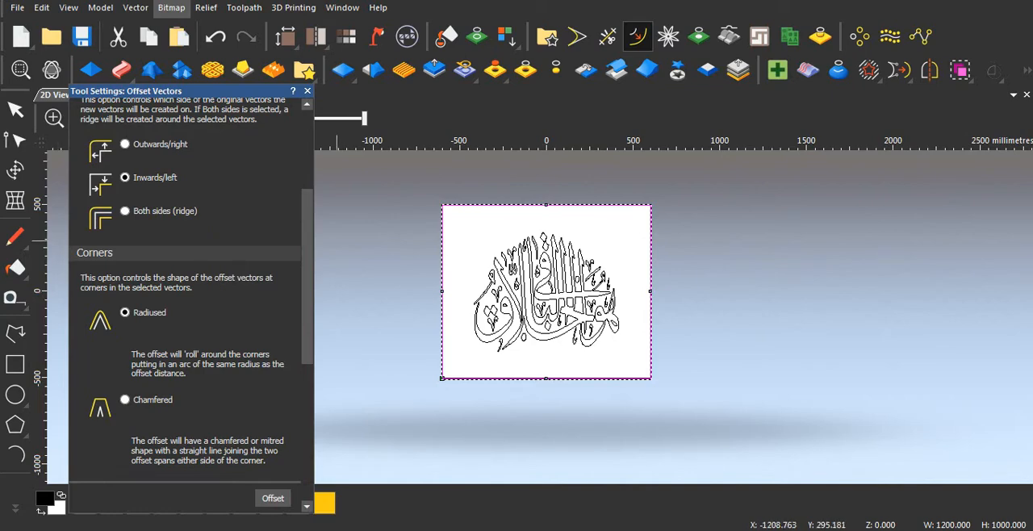
scroll(191, 282, "up", 5)
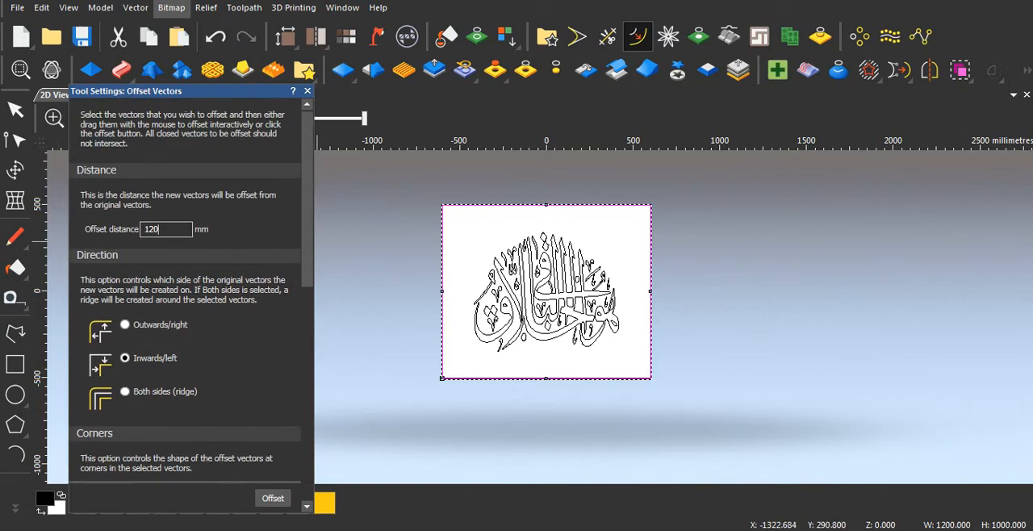
scroll(191, 283, "down", 4)
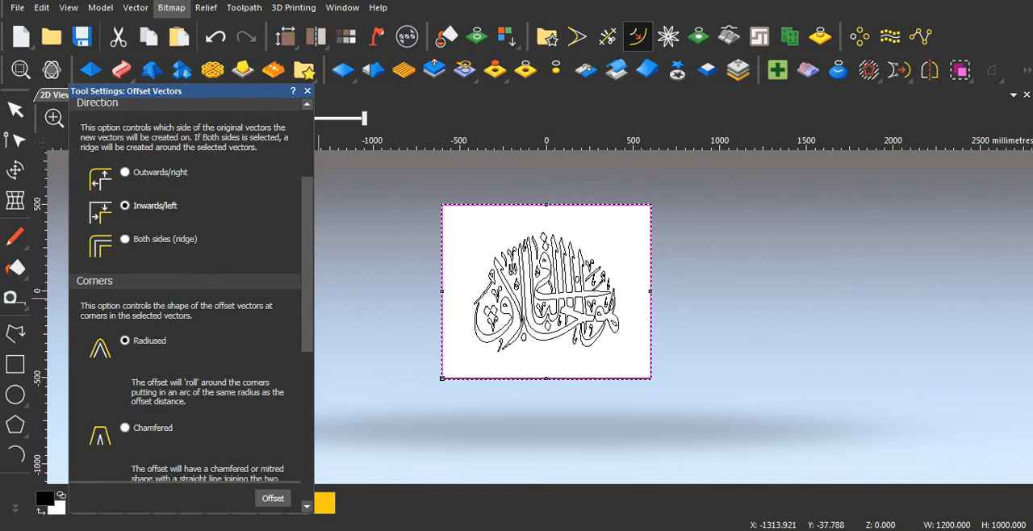
scroll(192, 289, "down", 4)
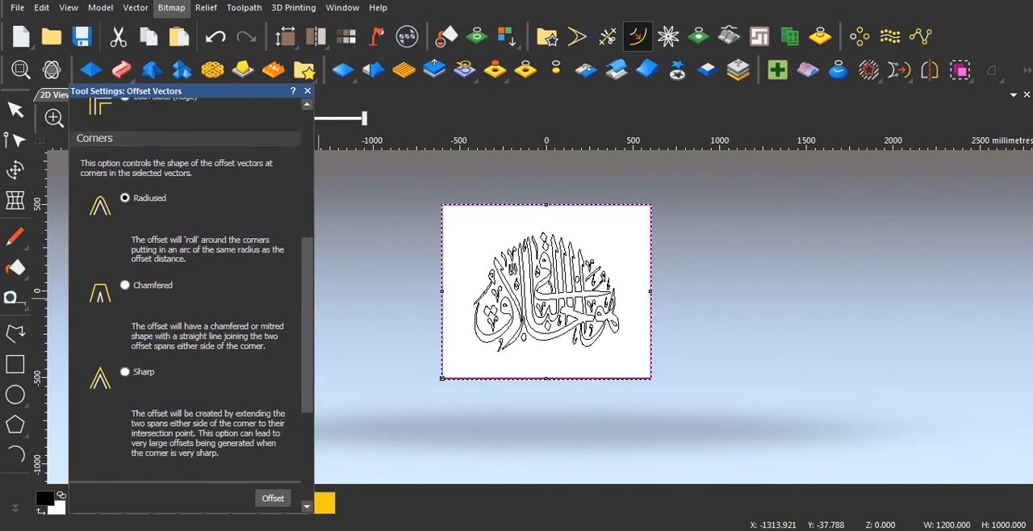
scroll(191, 289, "down", 1)
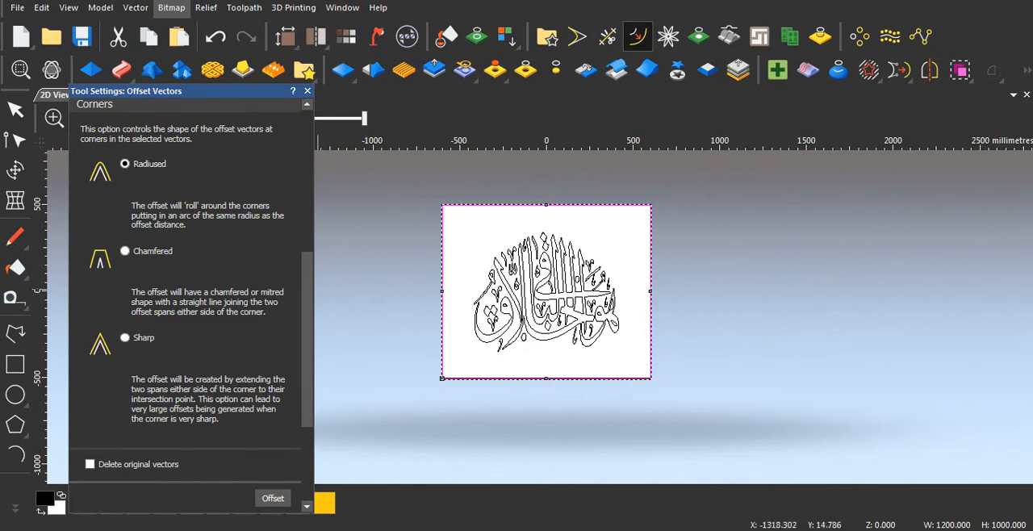
scroll(191, 289, "down", 1)
scroll(191, 289, "down", 1)
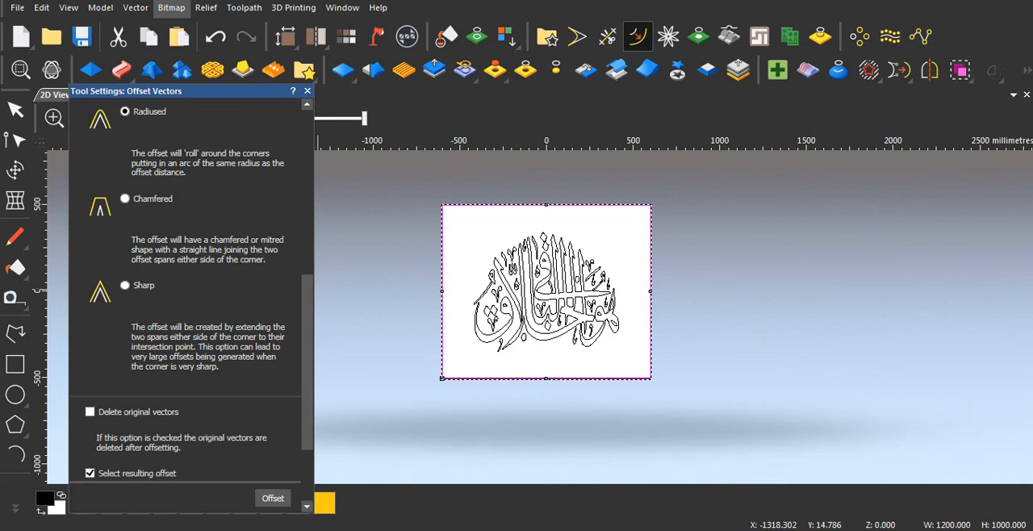
scroll(191, 289, "down", 3)
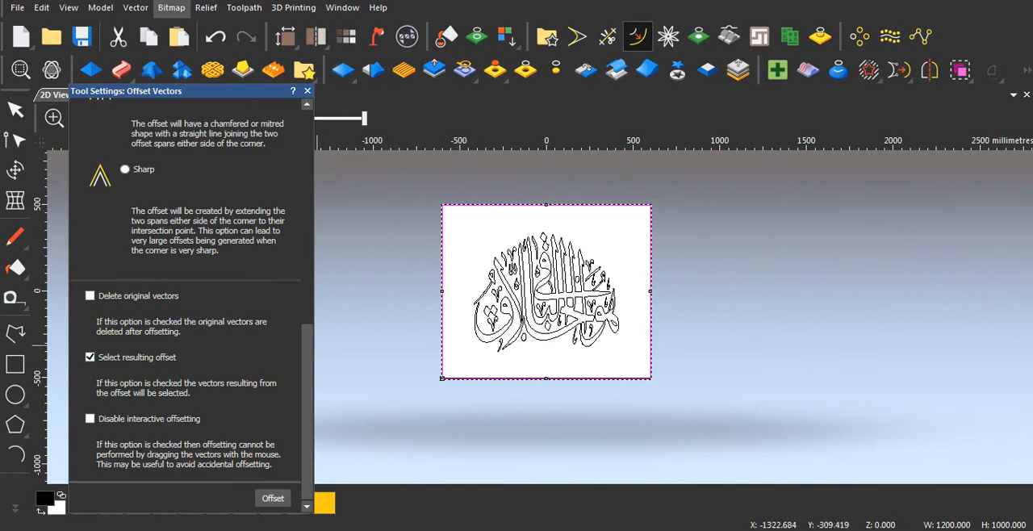
left_click(273, 498)
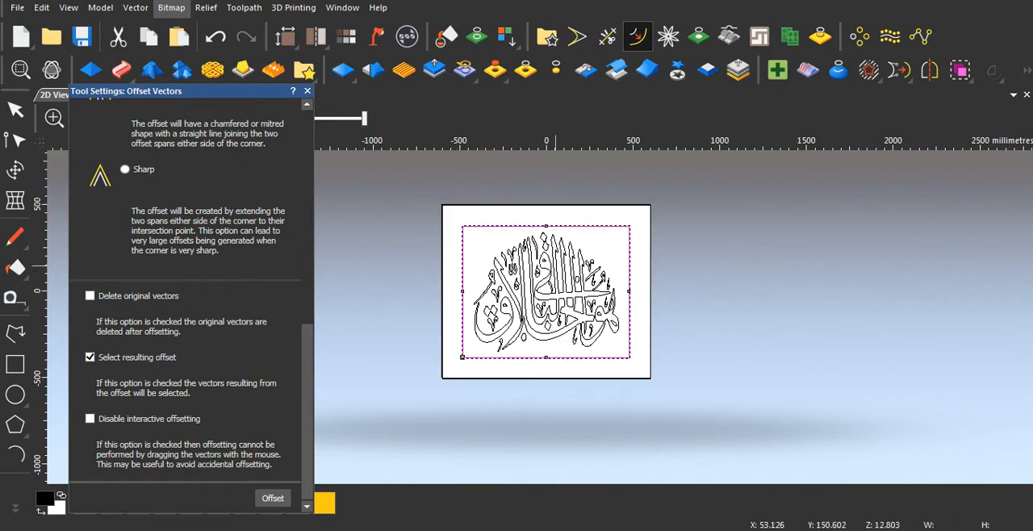
left_click(306, 91)
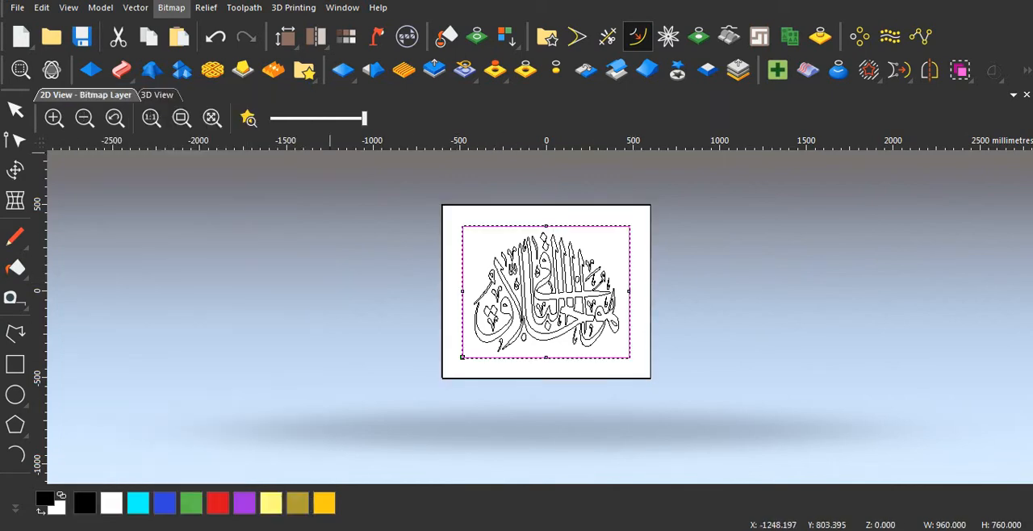
Step: Check the border band in the 2D view by selecting the outer rectangle and the inner offset rectangle in turn
scroll(481, 300, "up", 2)
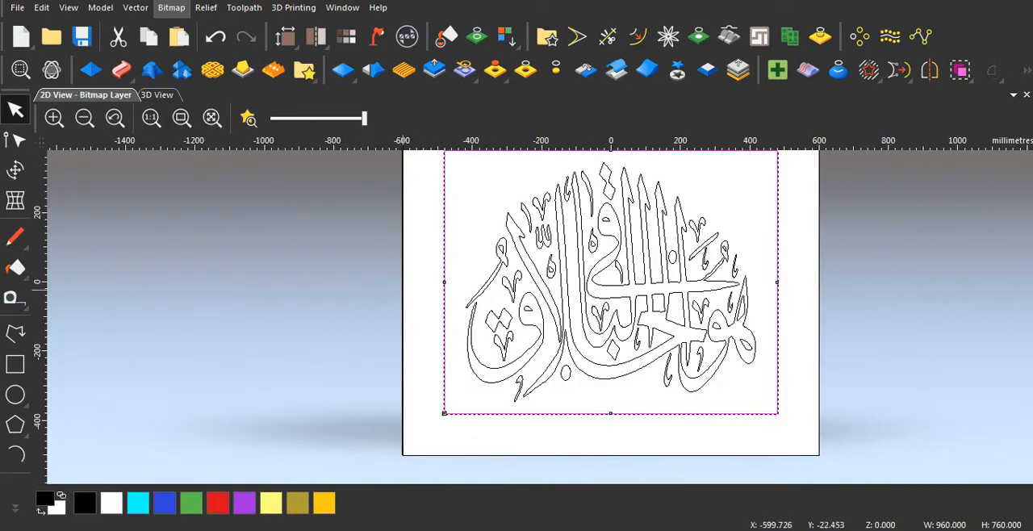
left_click(403, 289)
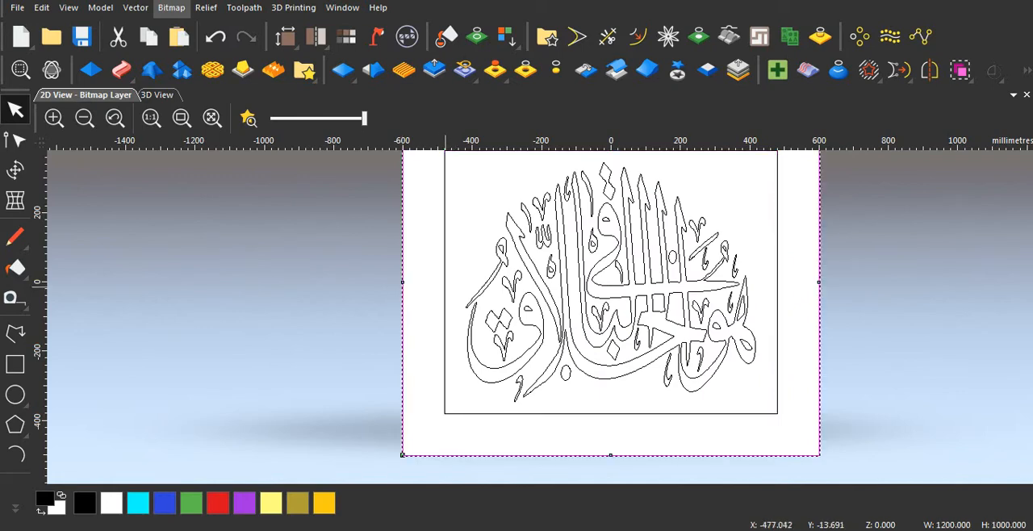
left_click(445, 287)
scroll(517, 298, "down", 2)
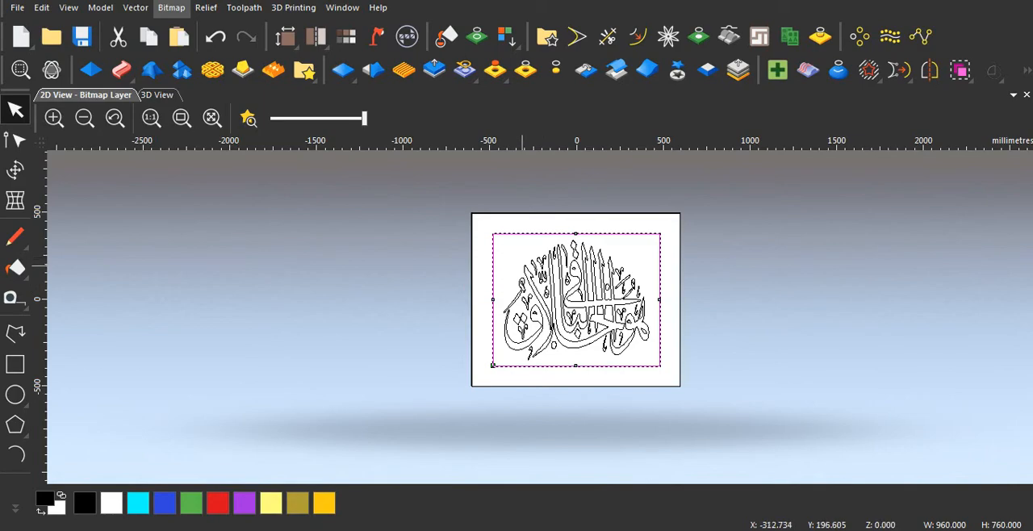
scroll(521, 272, "up", 4)
scroll(485, 379, "down", 2)
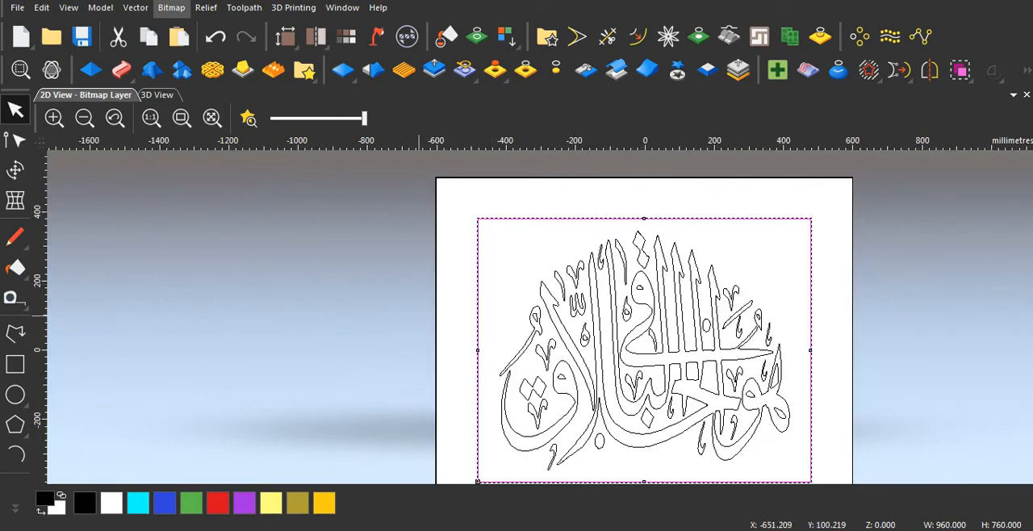
scroll(541, 314, "down", 2)
scroll(521, 322, "up", 1)
scroll(521, 322, "up", 1)
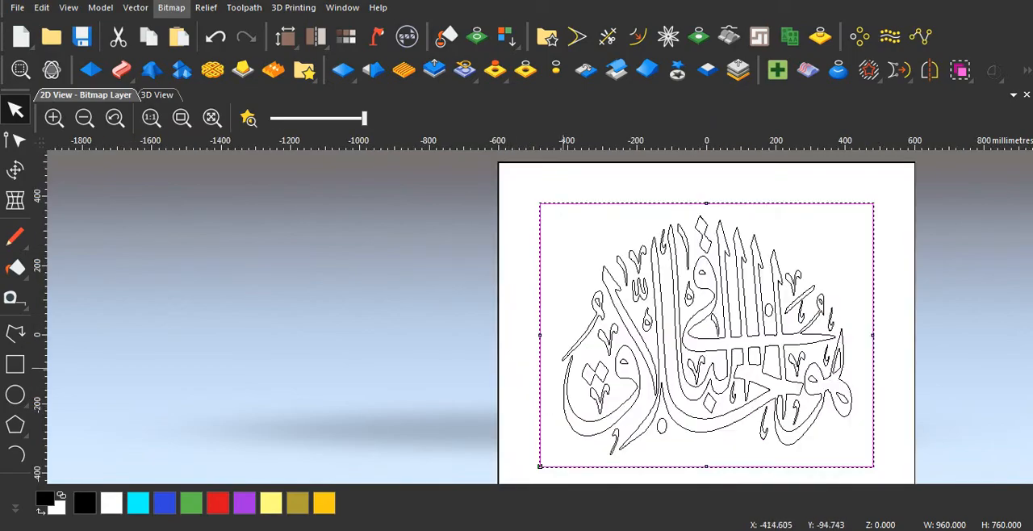
Step: Switch to the finished reference panel, hide its zero plane, examine the frame's corner and profile in 3D, and return to the working model
left_click(443, 529)
left_click(355, 462)
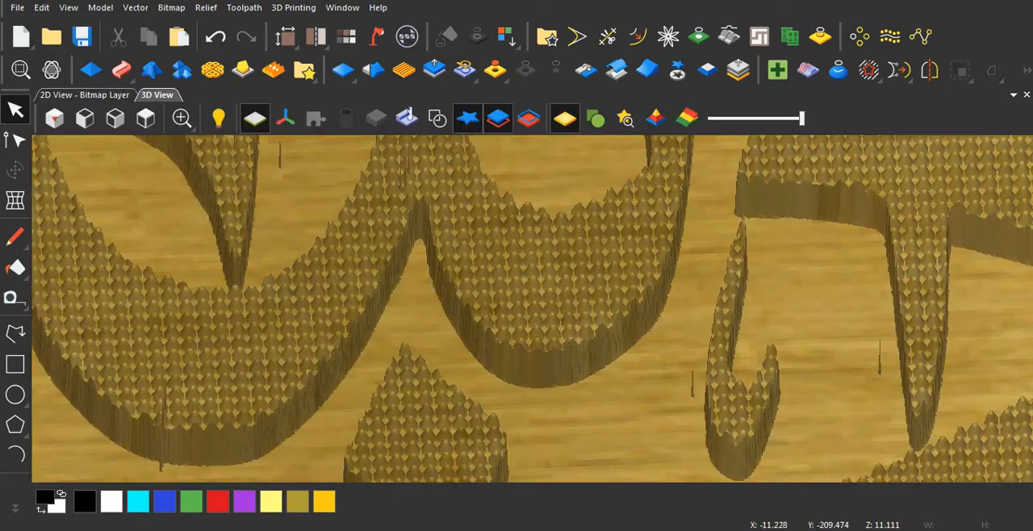
scroll(323, 388, "down", 2)
scroll(532, 307, "down", 3)
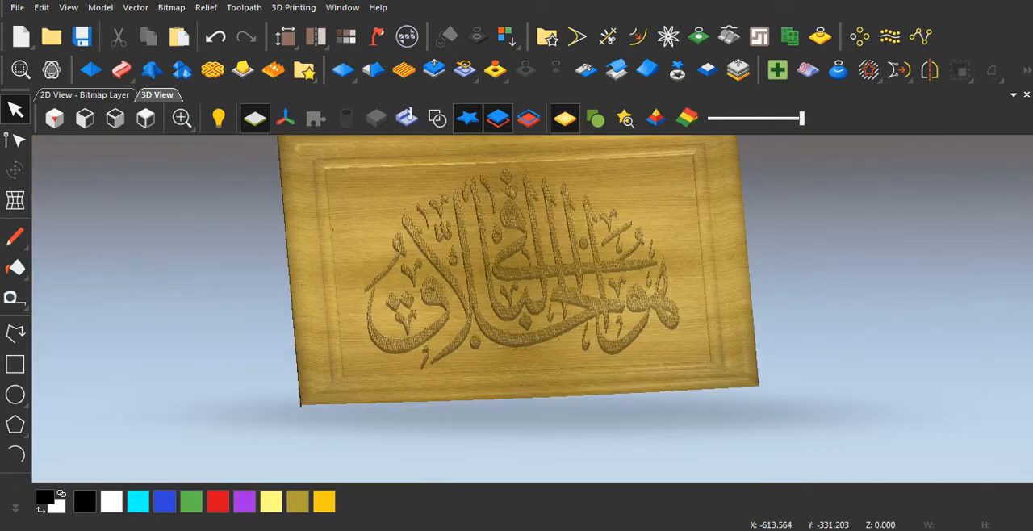
scroll(533, 306, "up", 1)
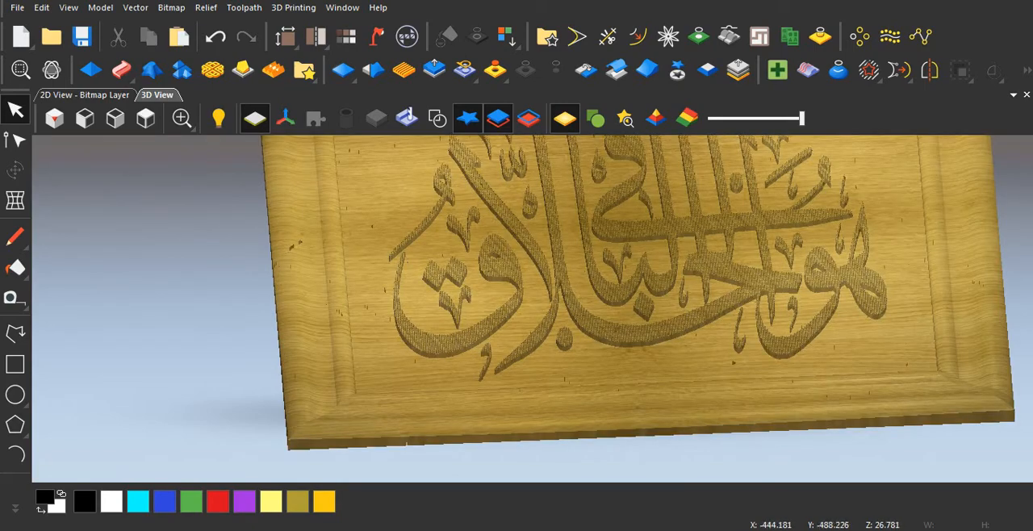
scroll(335, 428, "up", 4)
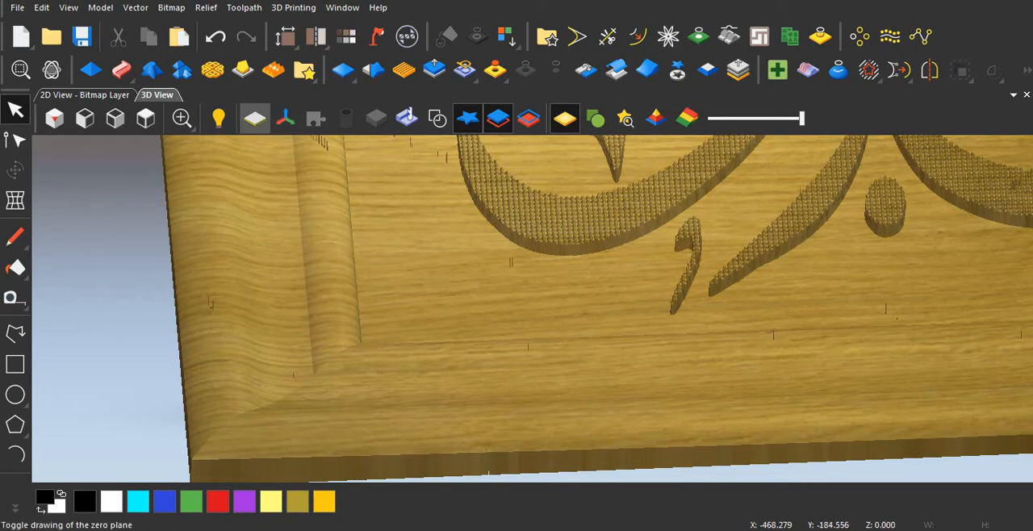
left_click(254, 119)
left_click_drag(339, 436, 223, 317)
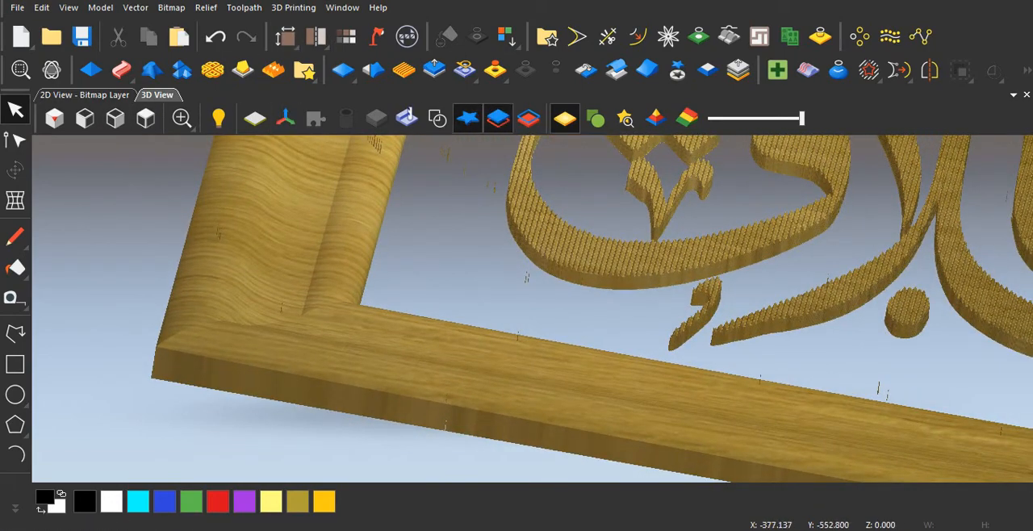
mouse_move(443, 528)
left_click(523, 475)
Step: Sketch a trial profile polyline about 79 by 65 mm inward from the outer rectangle's left edge, and delete it
scroll(523, 334, "up", 2)
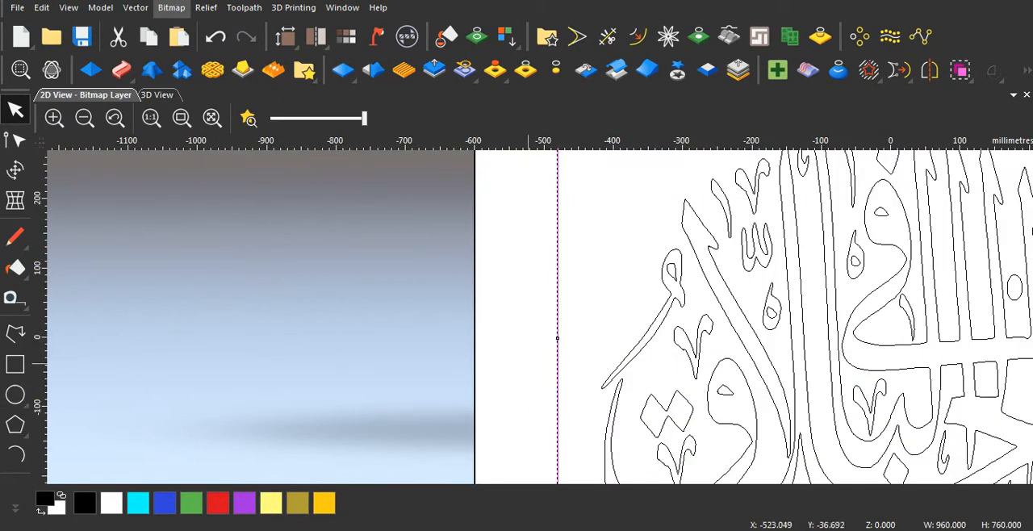
scroll(527, 363, "down", 2)
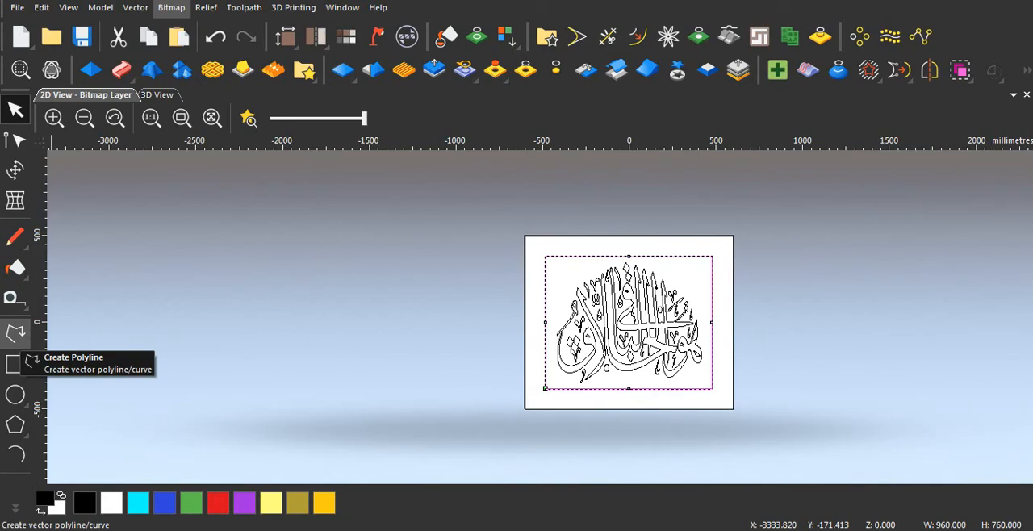
left_click(18, 335)
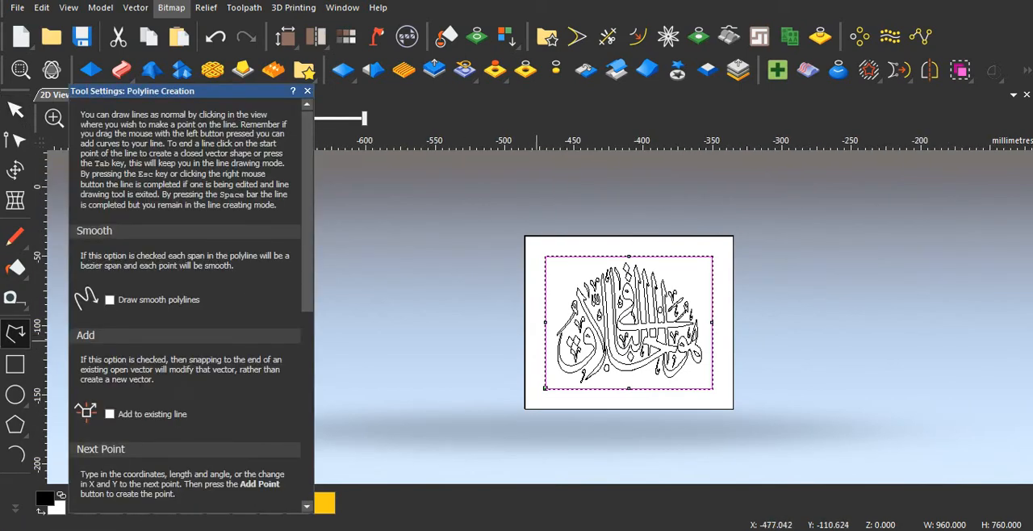
key("Escape")
scroll(515, 343, "up", 3)
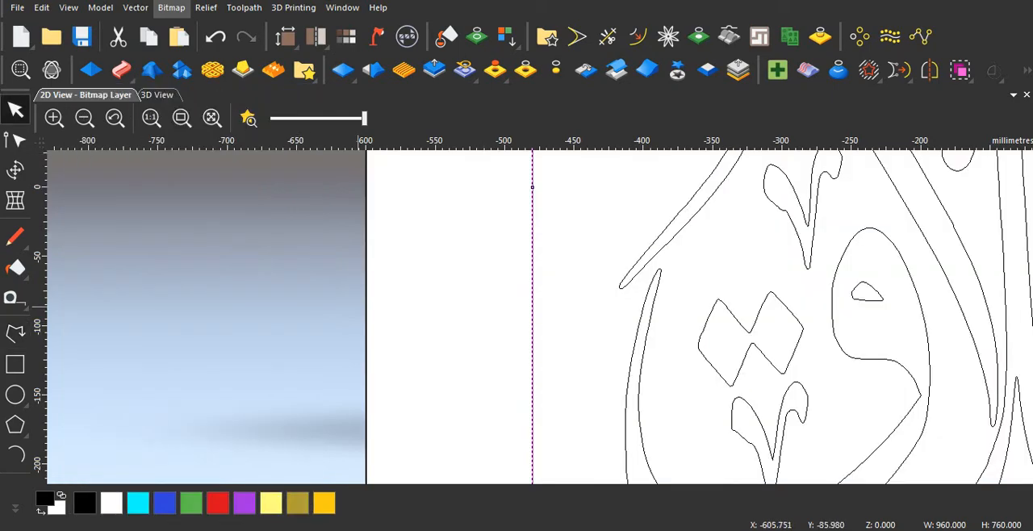
scroll(513, 343, "up", 1)
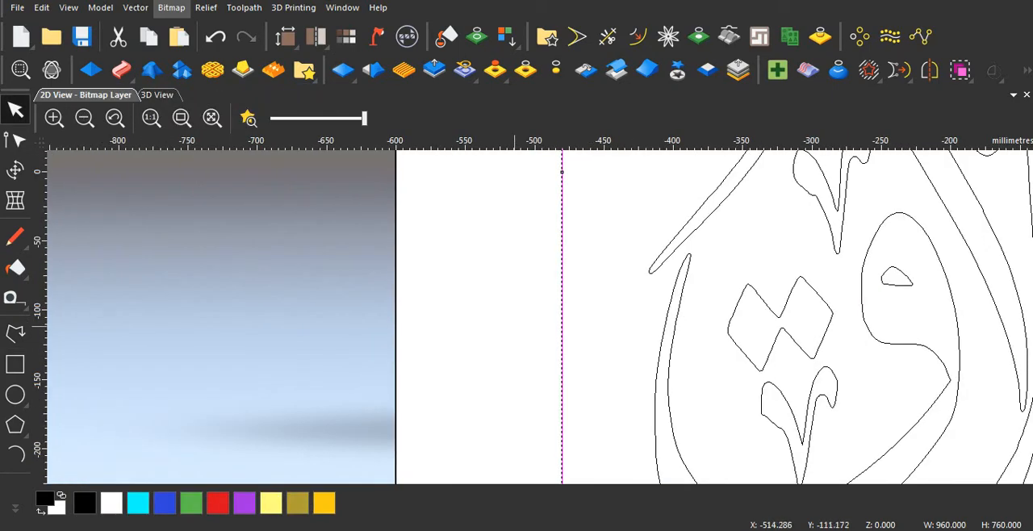
left_click(15, 333)
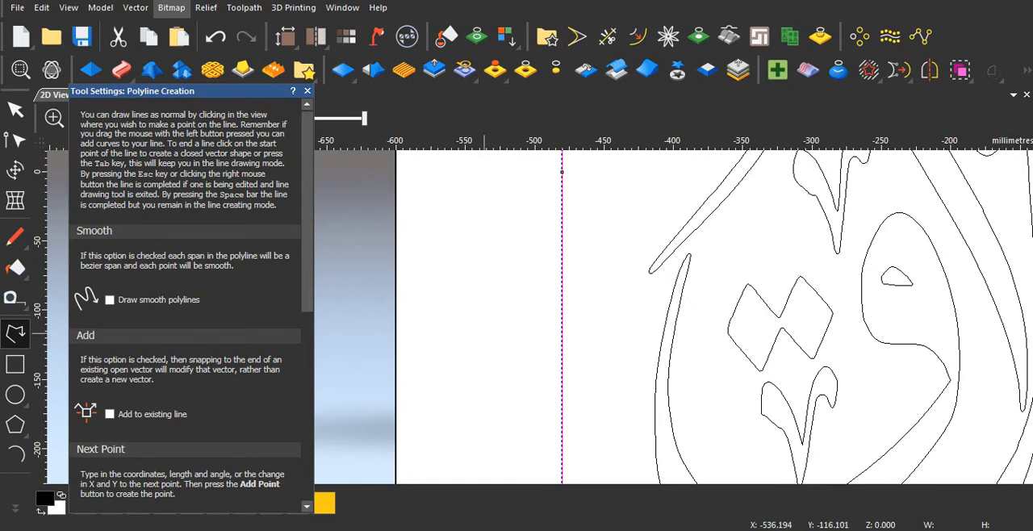
left_click(505, 365)
right_click(506, 366)
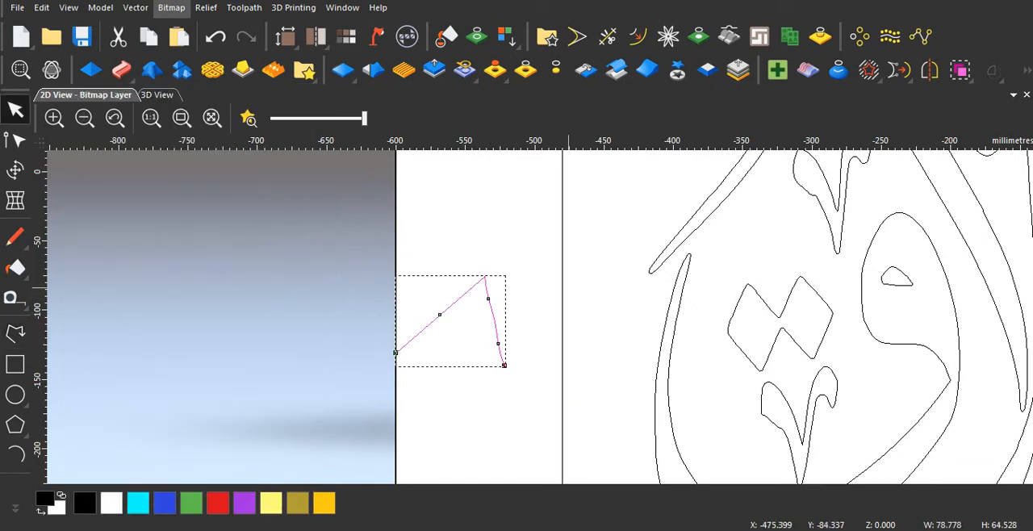
key("Delete")
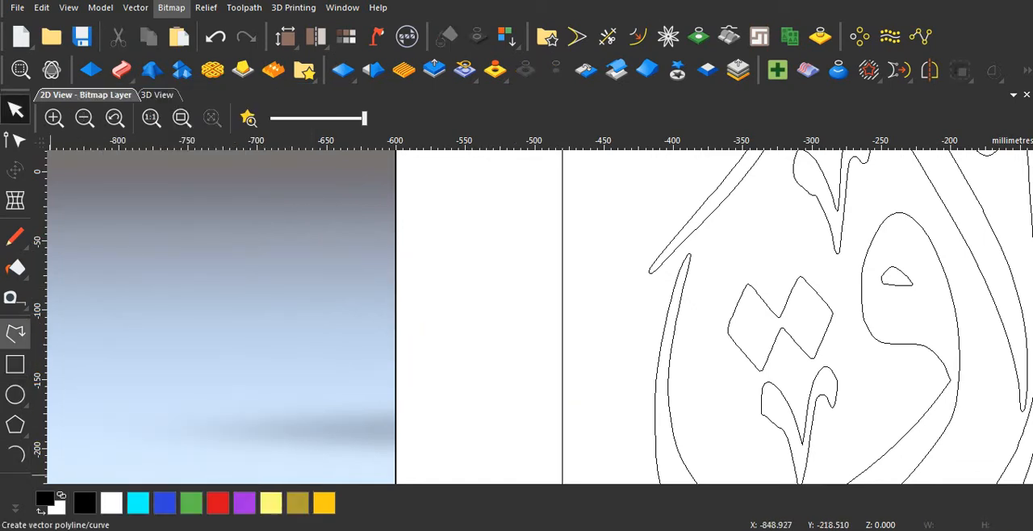
left_click(17, 332)
key("Escape")
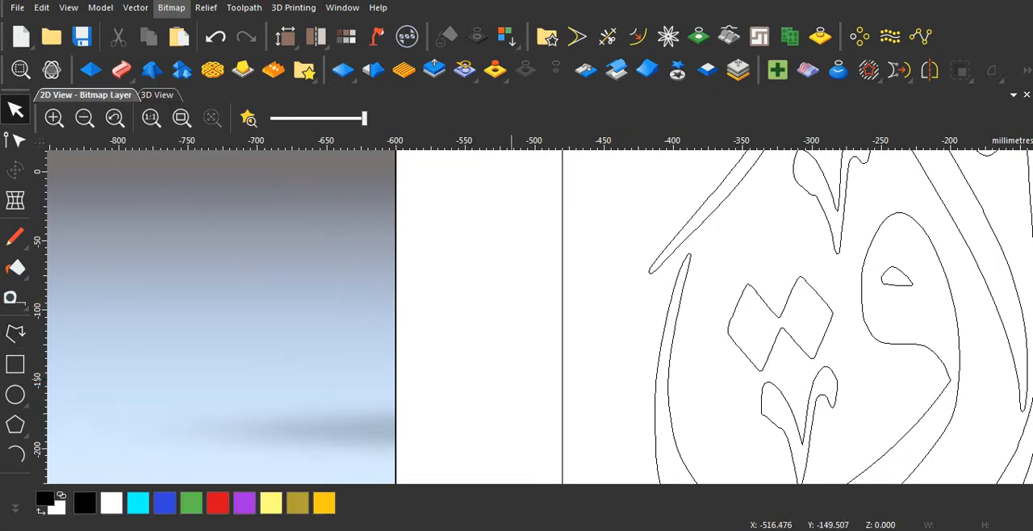
scroll(511, 364, "down", 2)
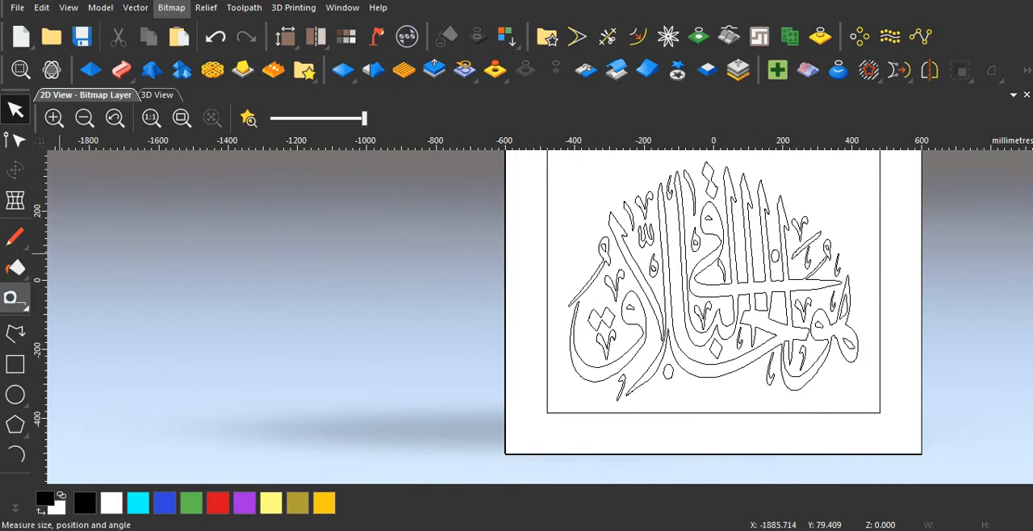
left_click(15, 455)
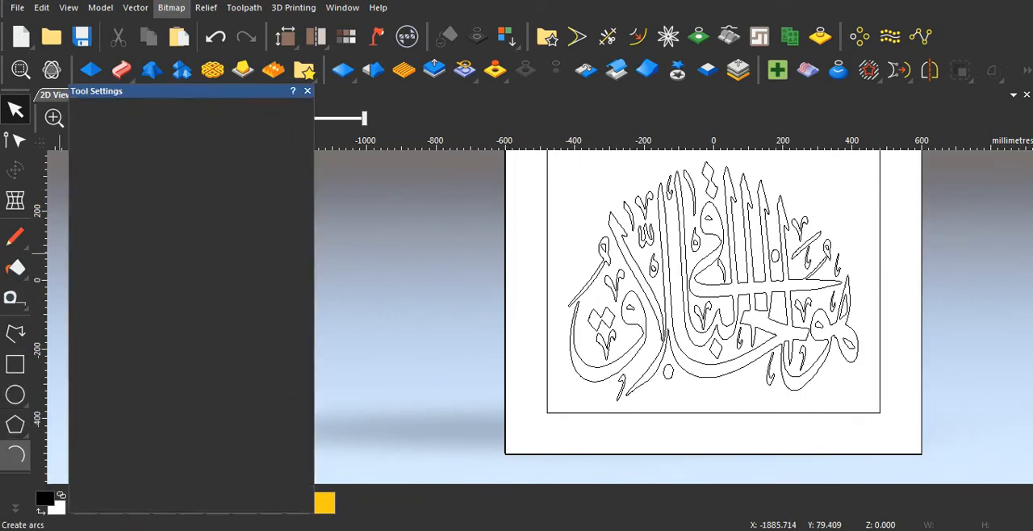
left_click(521, 272)
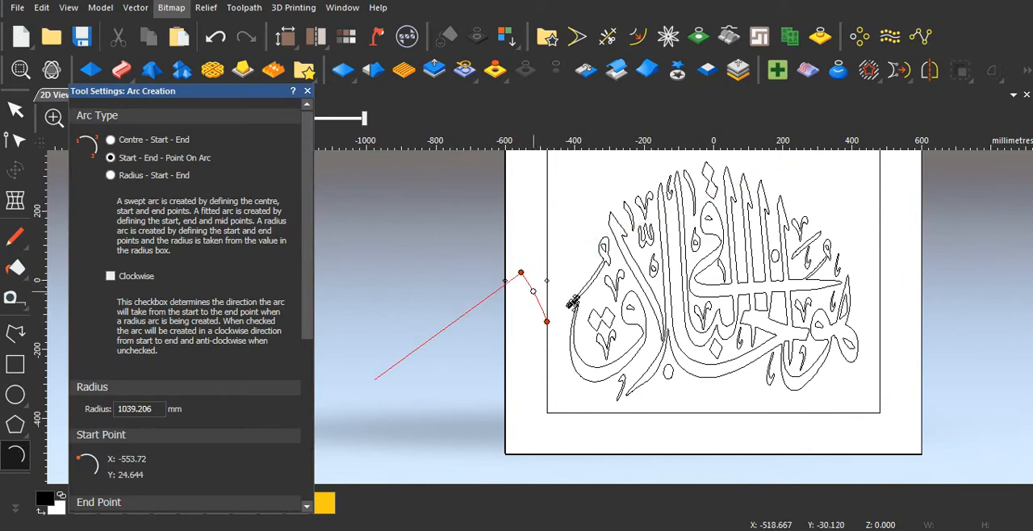
left_click(523, 293)
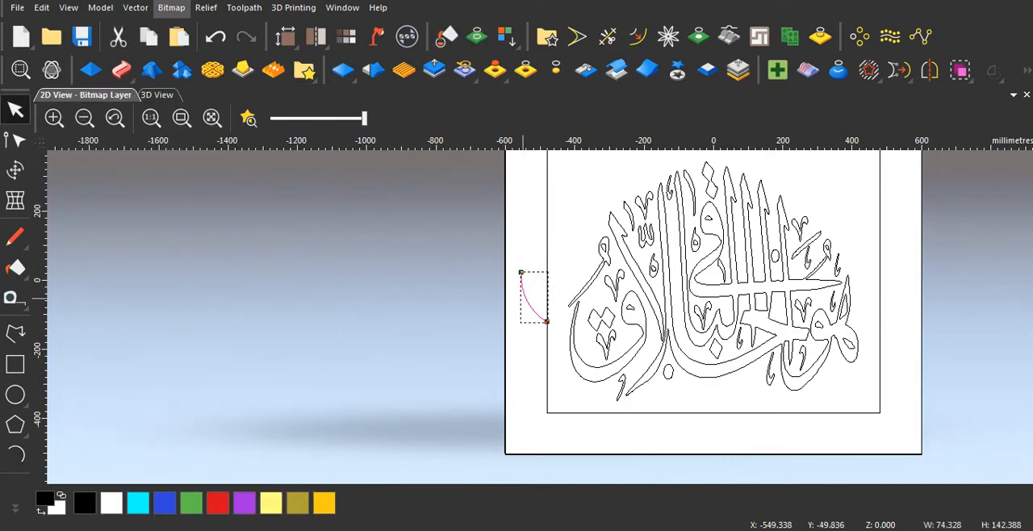
left_click(15, 331)
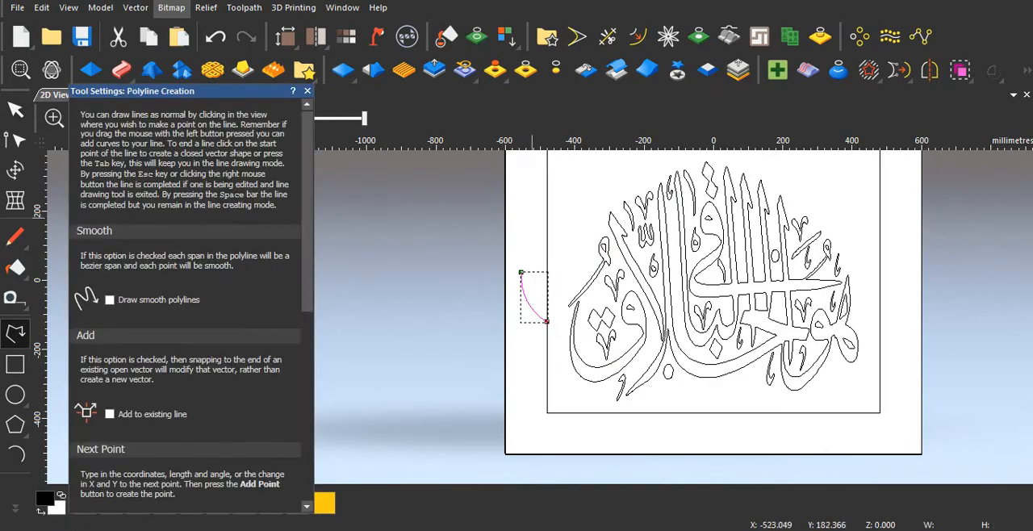
left_click(518, 206)
left_click(558, 241)
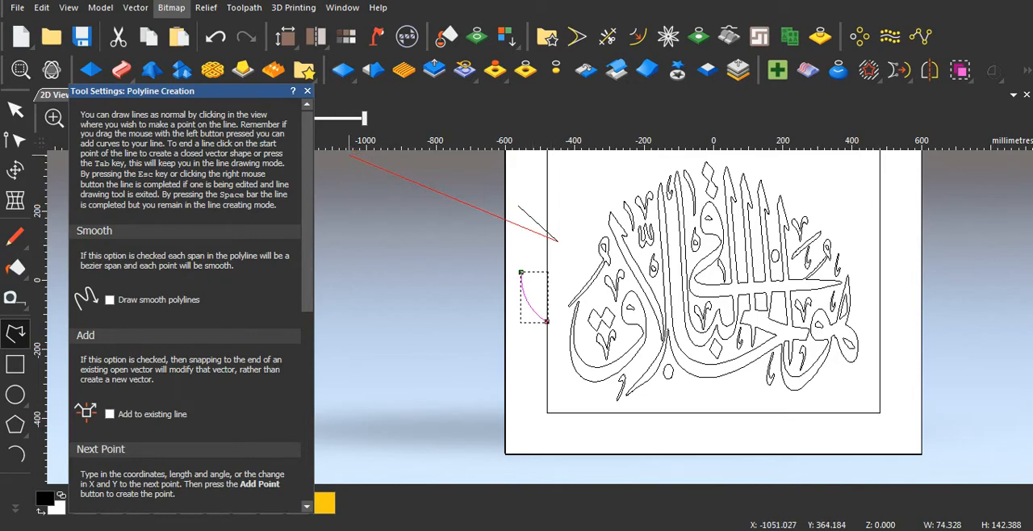
left_click(307, 91)
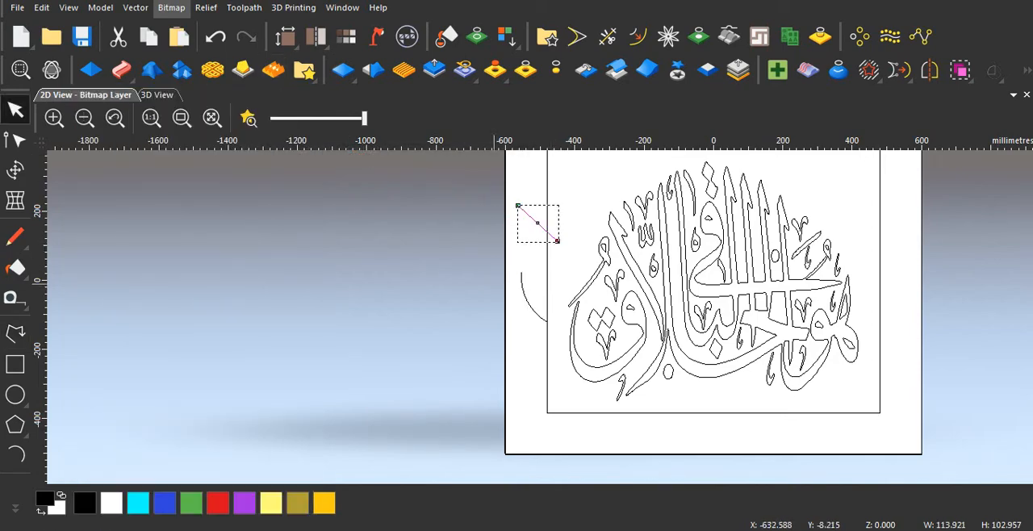
key("Delete")
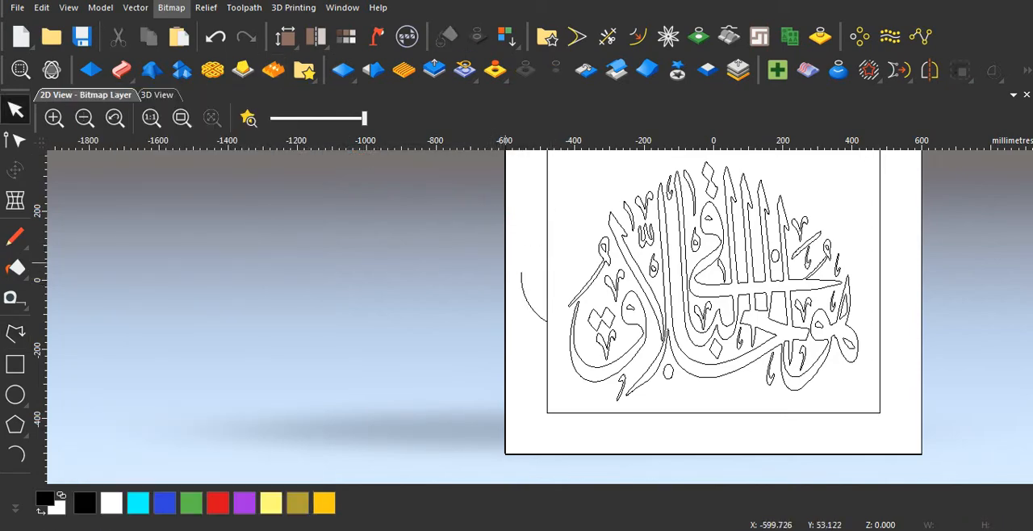
left_click_drag(509, 254, 561, 356)
key("Delete")
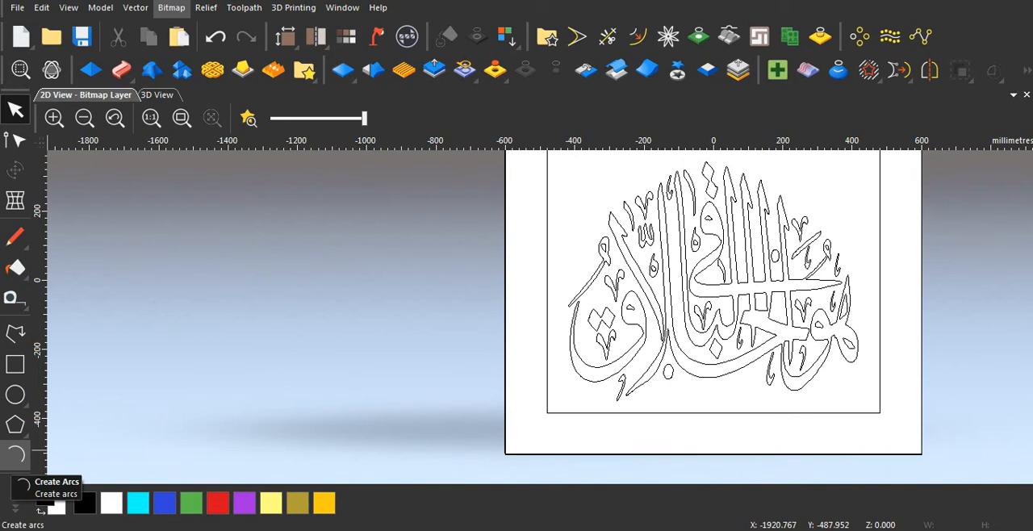
Step: Draw a three-point arc about 79 mm tall with a radius of about 78 mm, bulging outward from the outer rectangle's left edge
left_click(15, 455)
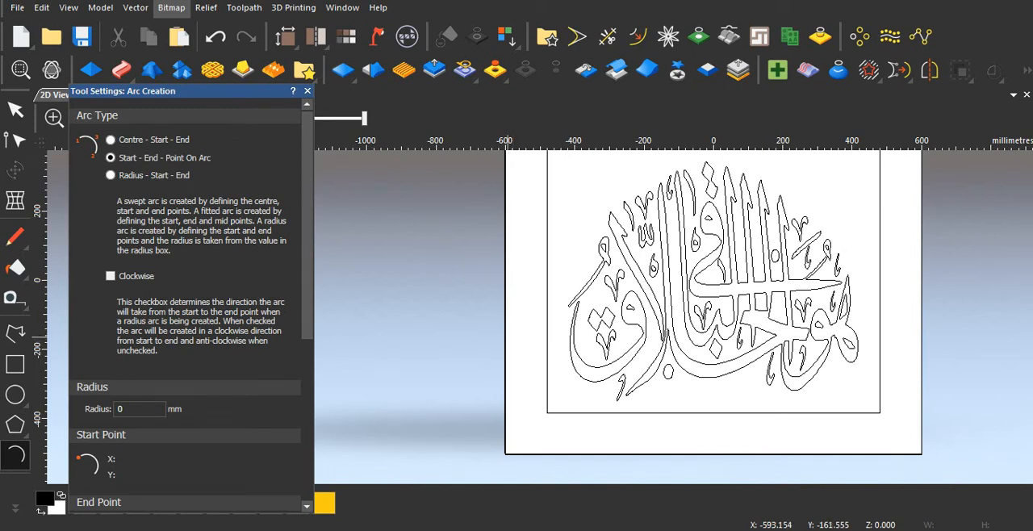
left_click(507, 336)
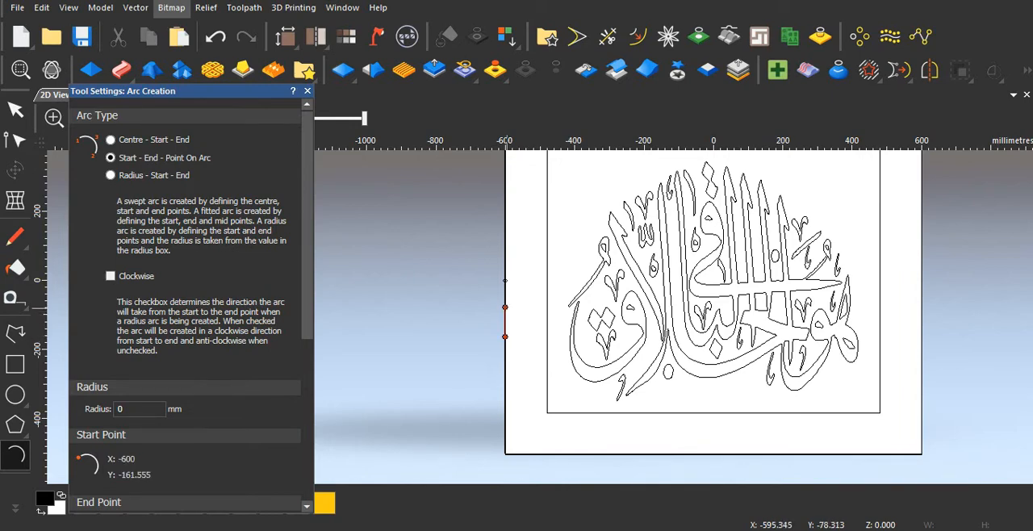
left_click(506, 309)
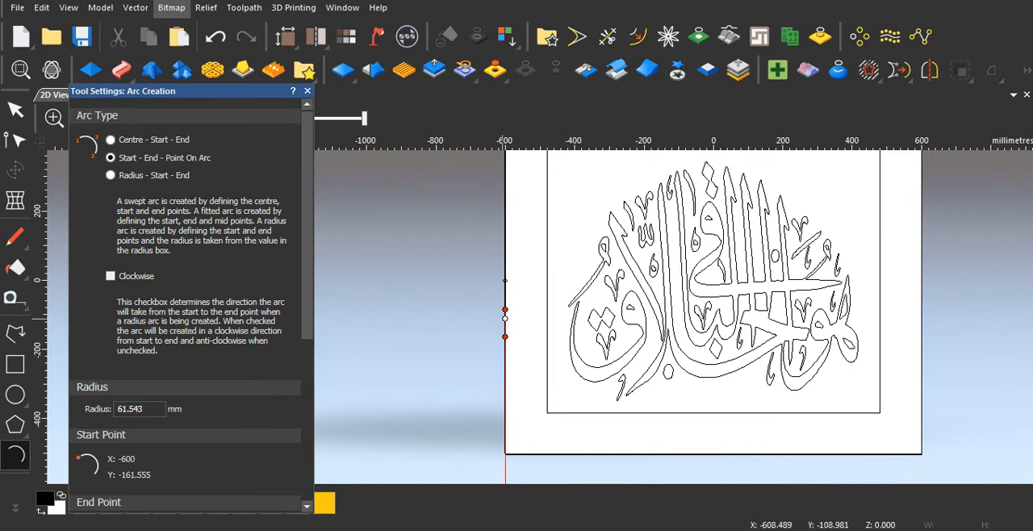
scroll(501, 318, "up", 2)
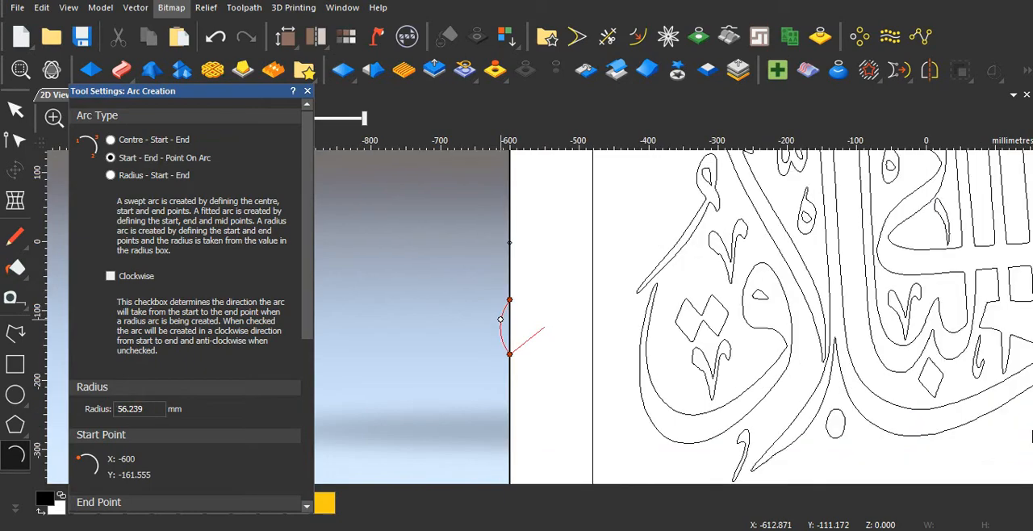
left_click(502, 326)
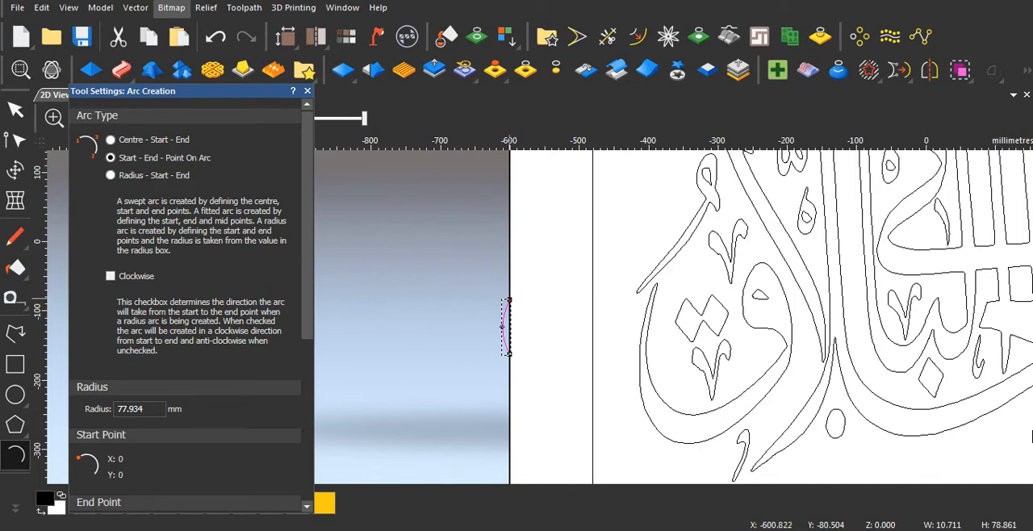
Step: Continue the profile from the arc's upper end with a convex arc about 63 mm wide and a concave arc about 31 by 44 mm
left_click(508, 300)
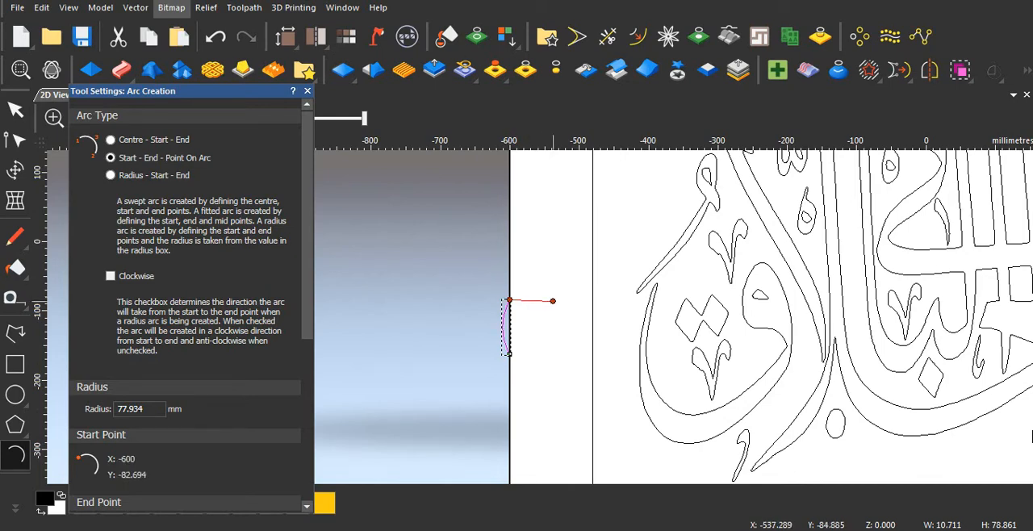
left_click(553, 301)
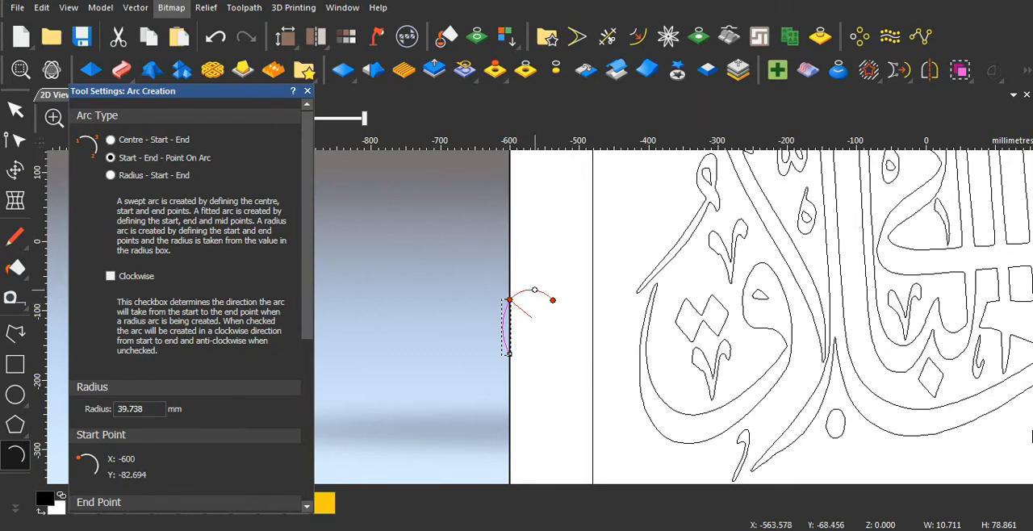
left_click(534, 290)
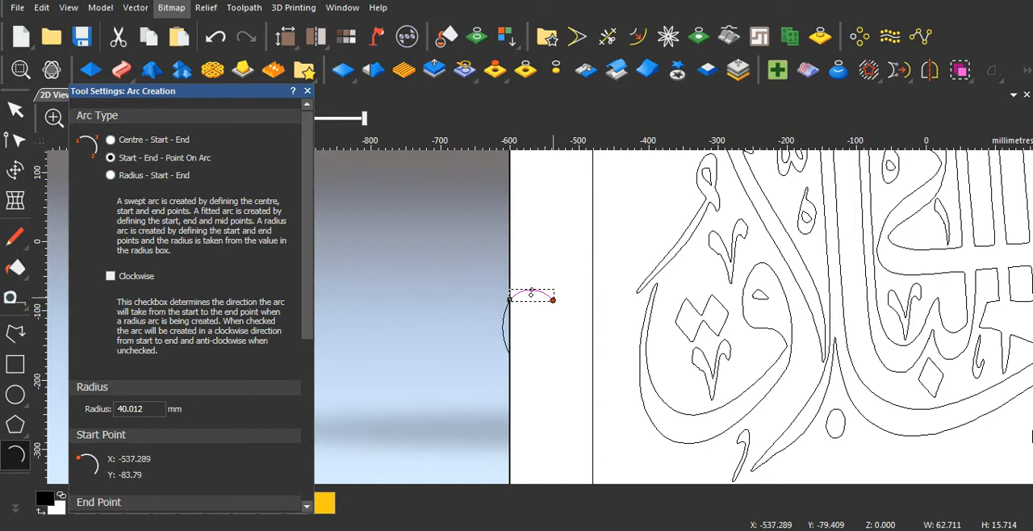
left_click(573, 330)
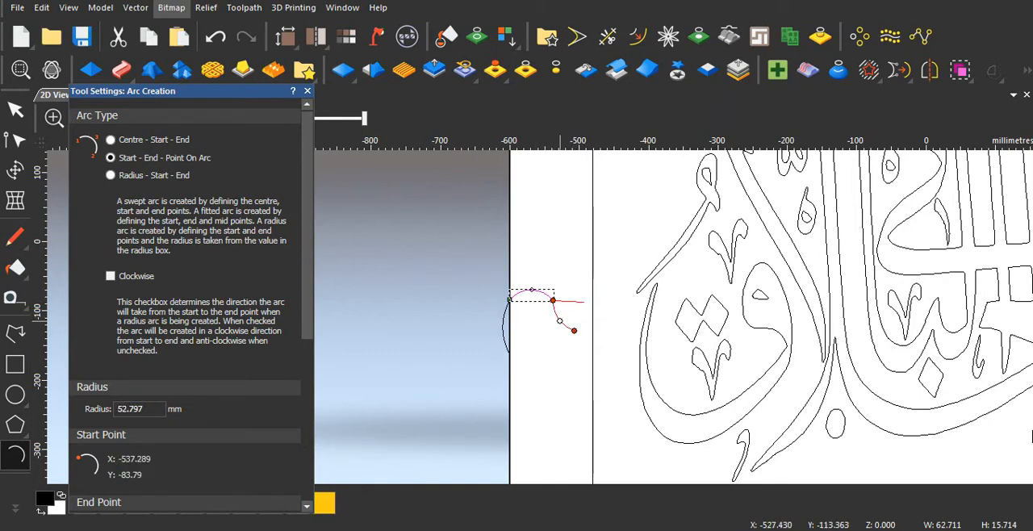
left_click(557, 319)
Step: Finish the profile with a convex arc about 27 by 26 mm, from the concave arc's end to the inner rectangle's left edge
scroll(567, 324, "up", 5)
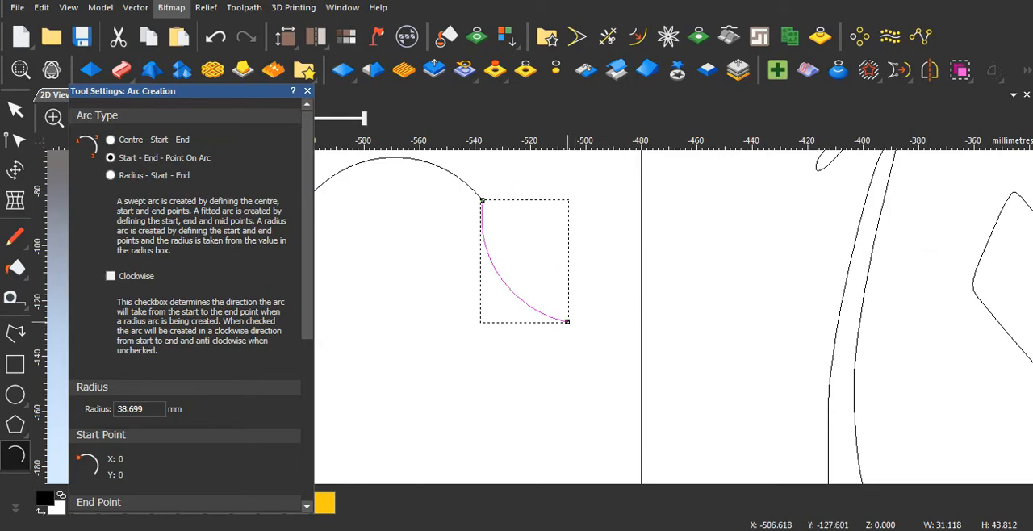
left_click(567, 321)
scroll(581, 355, "down", 6)
scroll(570, 349, "up", 5)
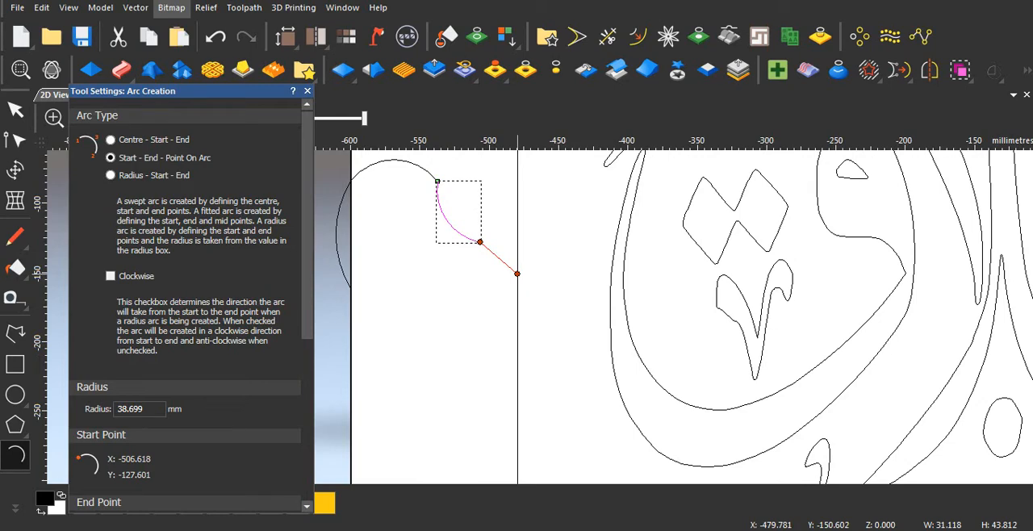
left_click(517, 276)
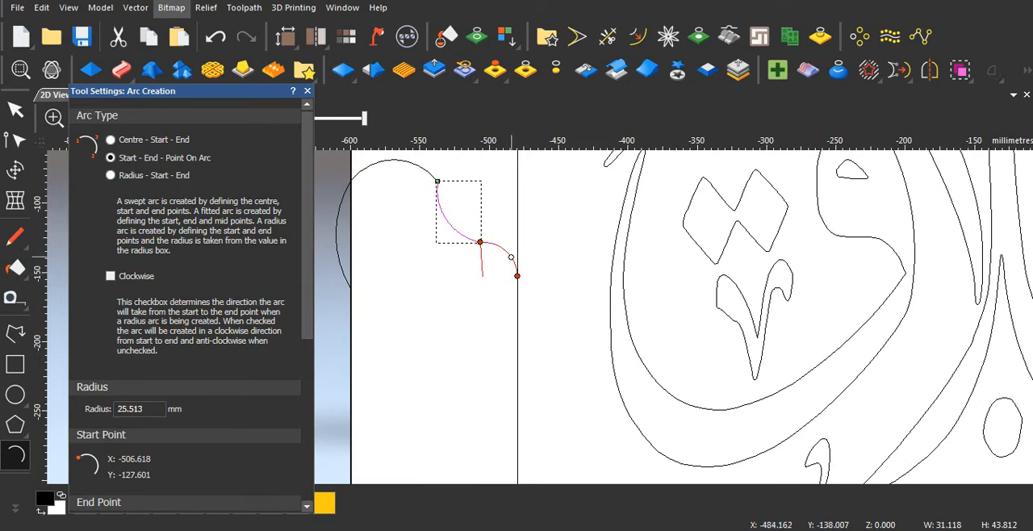
left_click(511, 253)
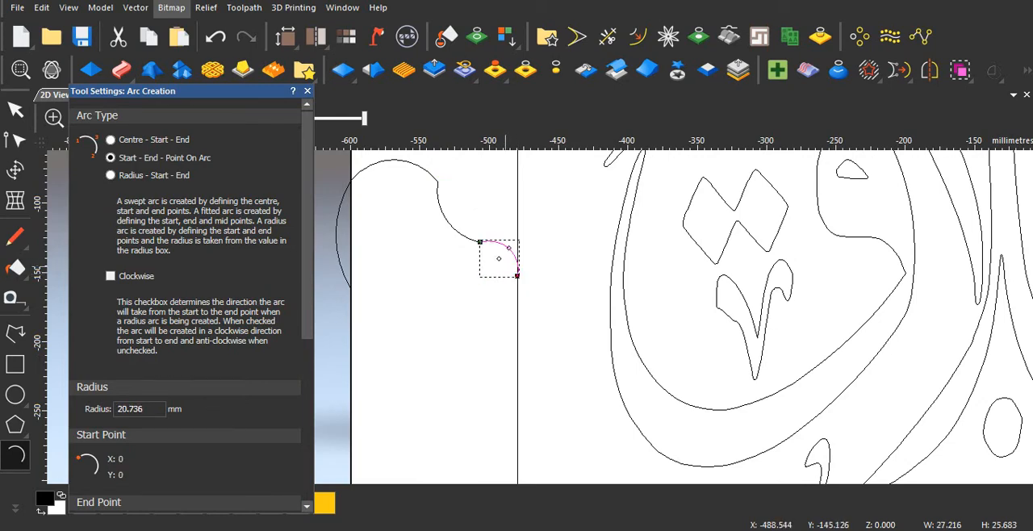
key("Escape")
Step: Select the frame profile's arcs and join them into one vector at their coincident nodes
scroll(526, 299, "down", 5)
left_click_drag(438, 249, 537, 343)
right_click(513, 291)
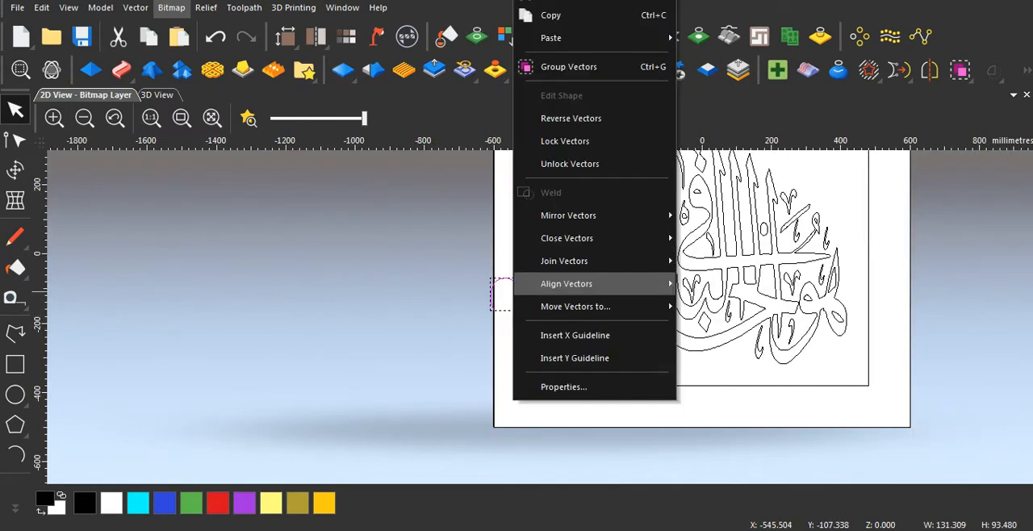
mouse_move(564, 261)
left_click(749, 329)
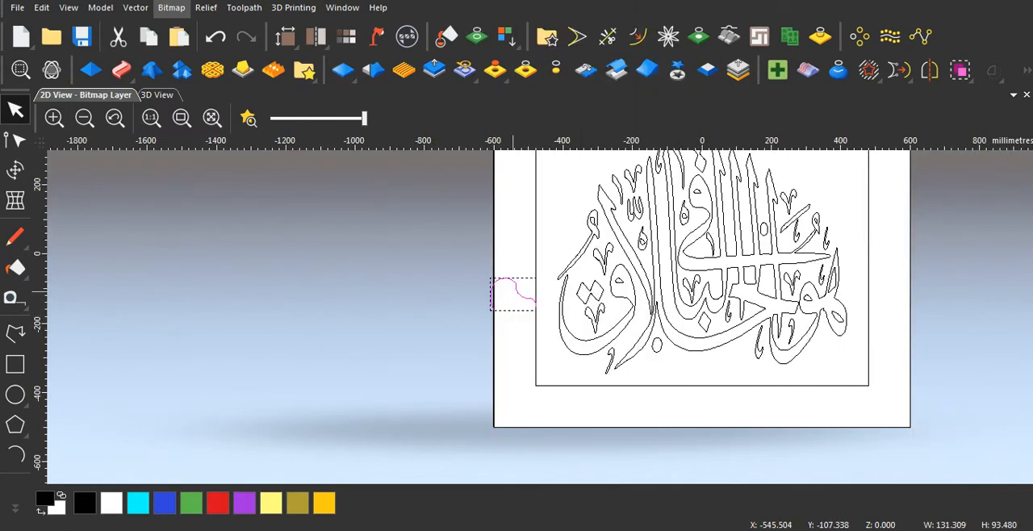
left_click(878, 410)
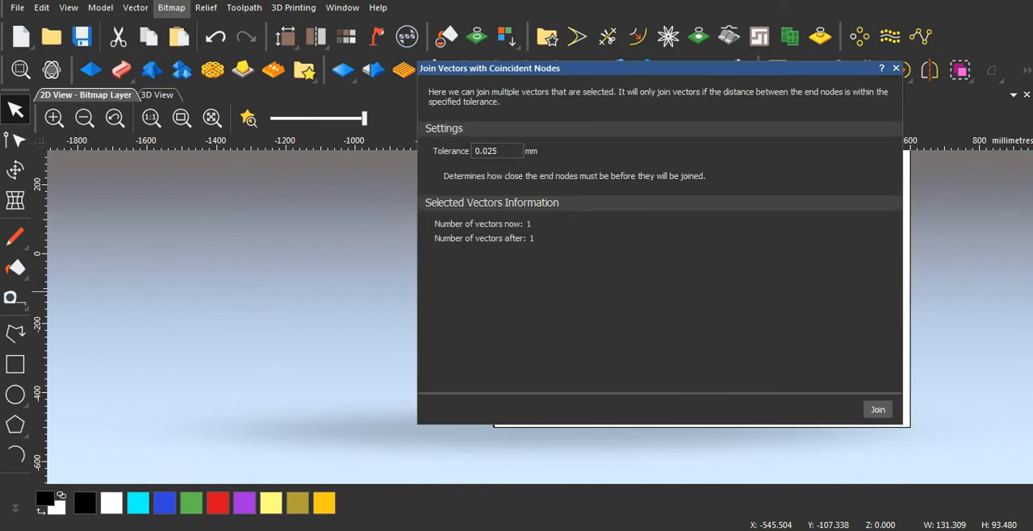
left_click(896, 68)
Step: Lower the joined profile's end node along the inner rectangle's edge until it is level with its start node on the outer rectangle
left_click(513, 320)
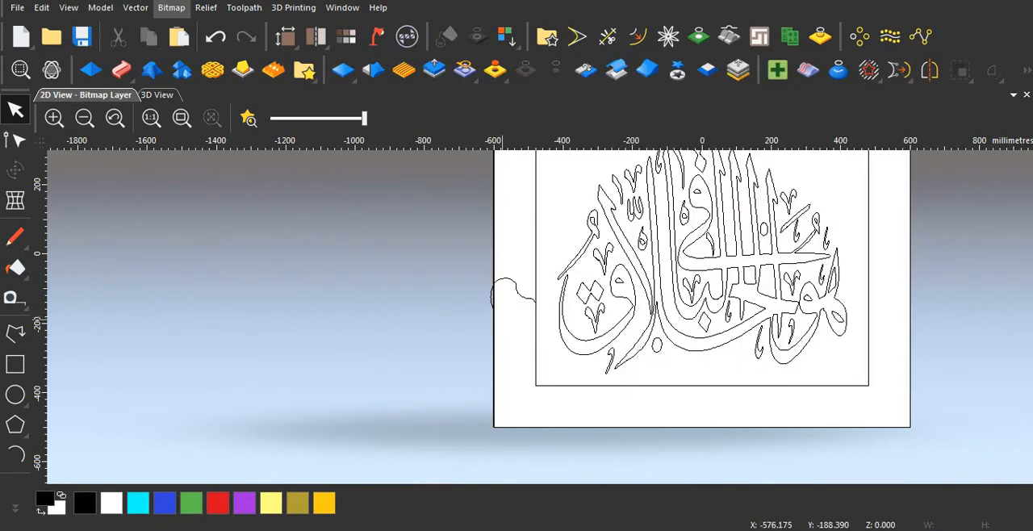
left_click(523, 300)
scroll(520, 311, "up", 2)
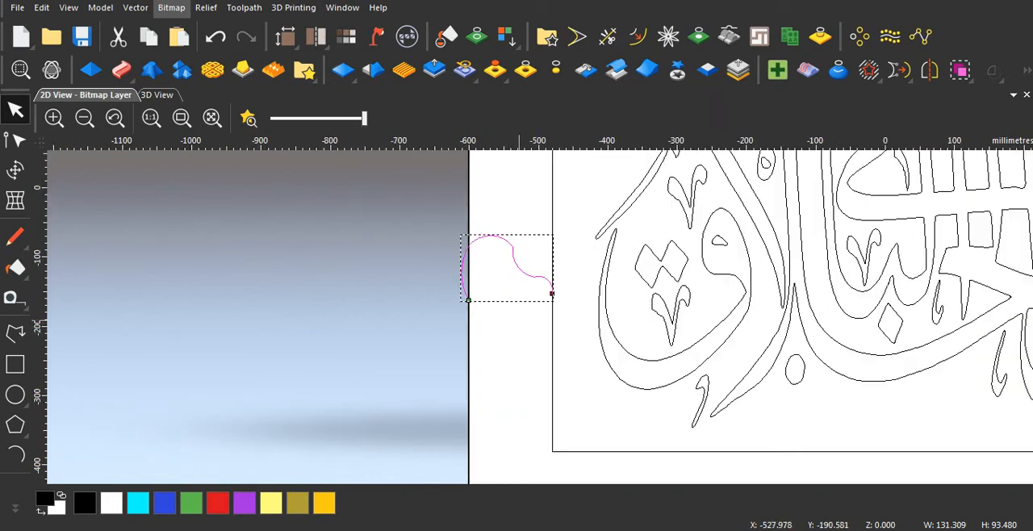
left_click(14, 140)
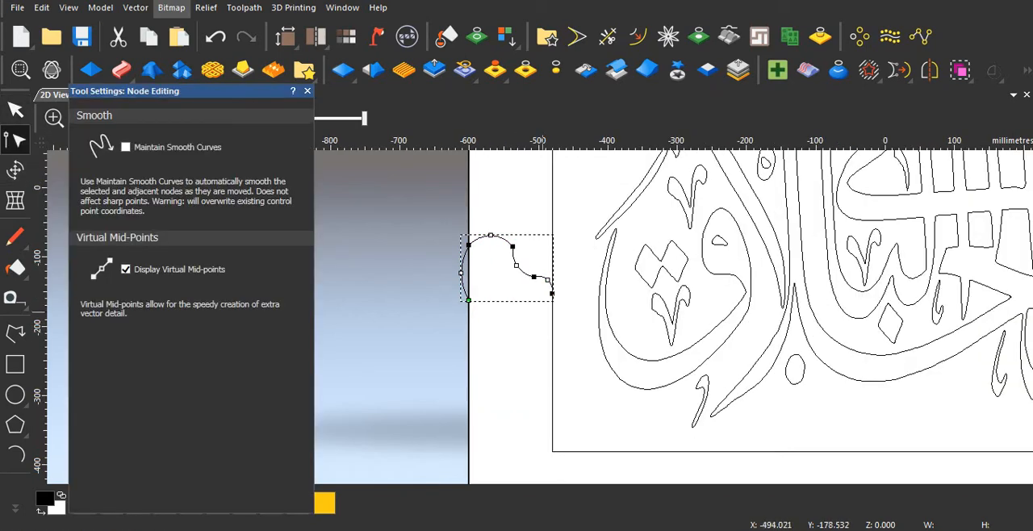
left_click(552, 293)
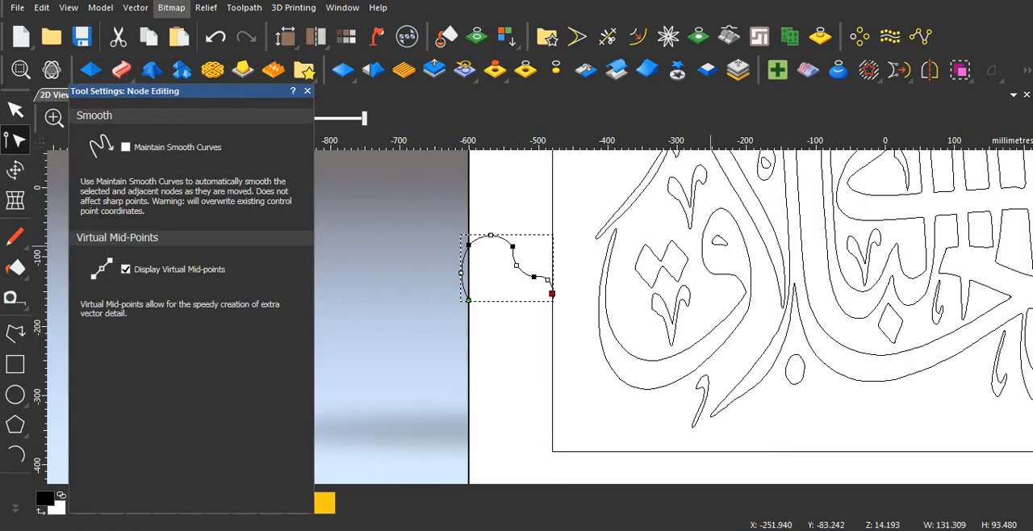
left_click_drag(552, 293, 552, 296)
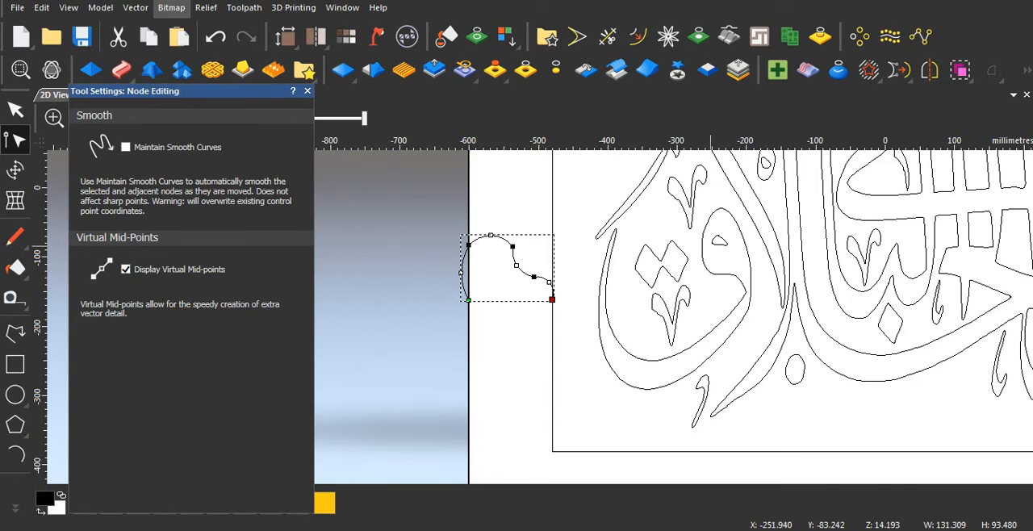
key("Down")
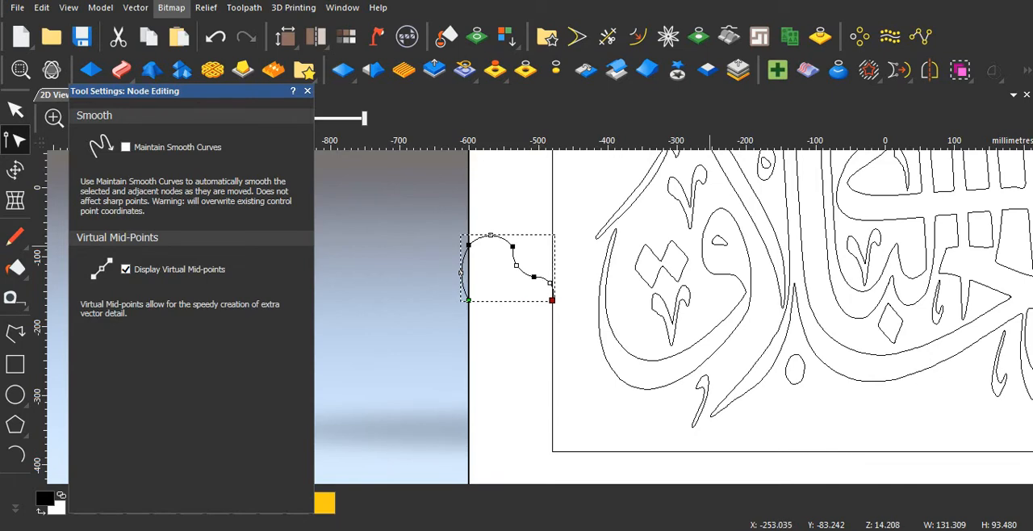
left_click(512, 288)
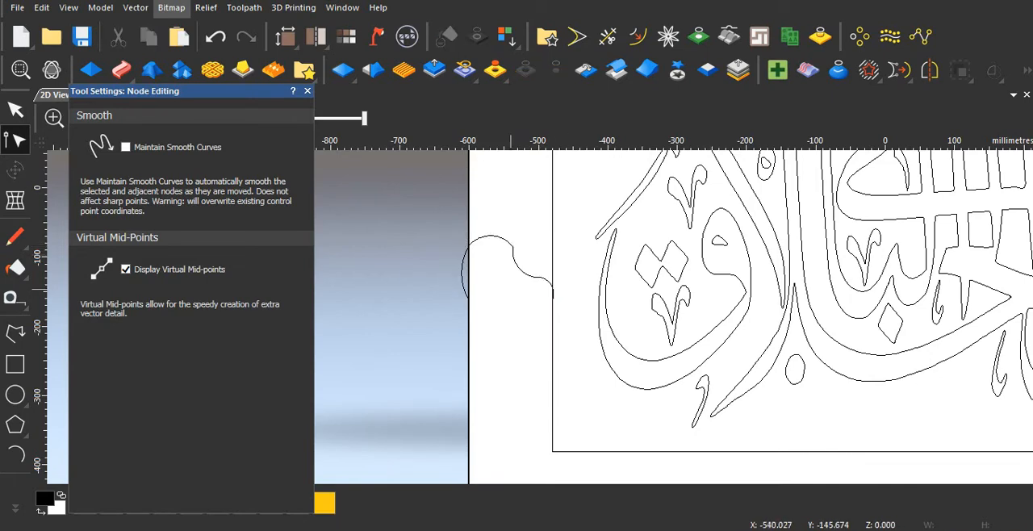
Step: Move the profile node between the large hump and the hollow about 20 mm down and 8 mm towards the outer rectangle's left edge
scroll(509, 288, "down", 1)
scroll(516, 289, "up", 2)
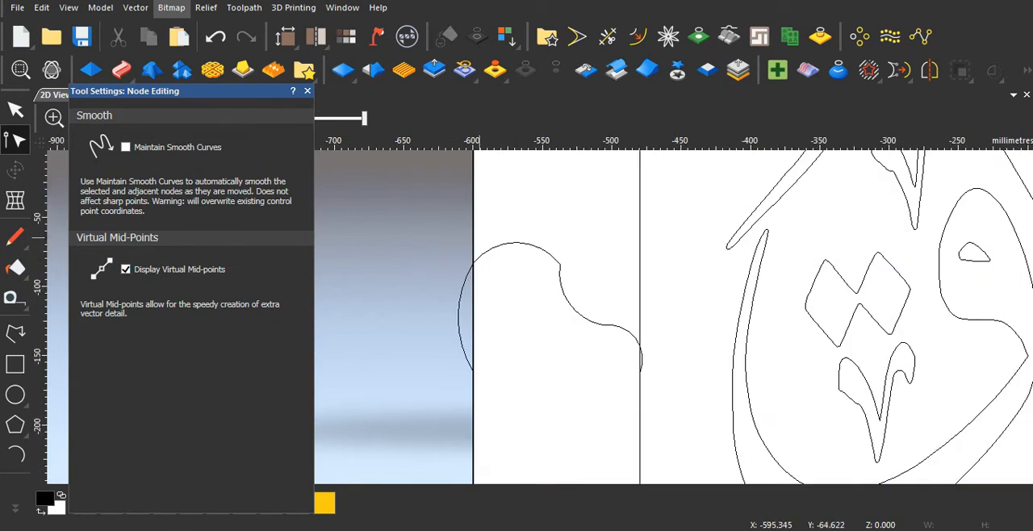
left_click_drag(465, 229, 593, 286)
left_click(558, 263)
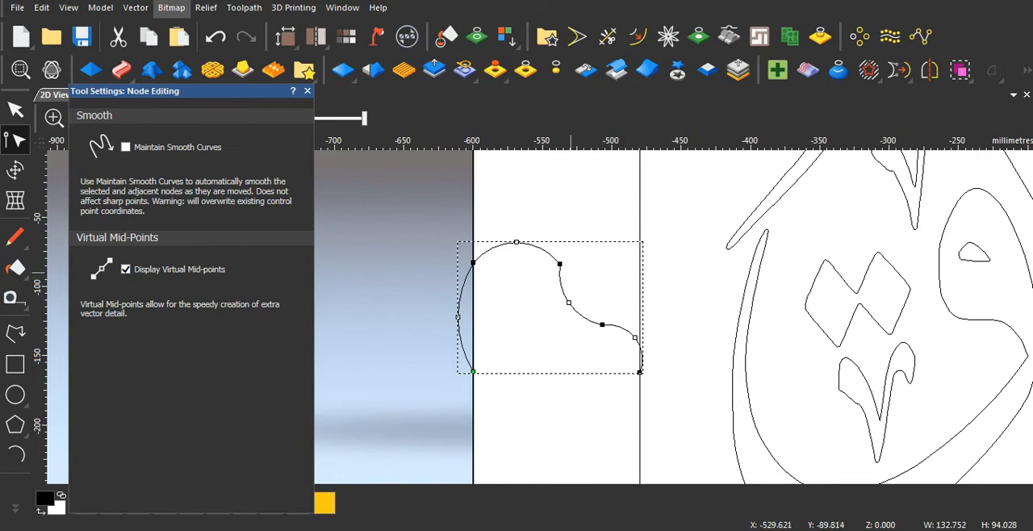
left_click_drag(561, 263, 548, 291)
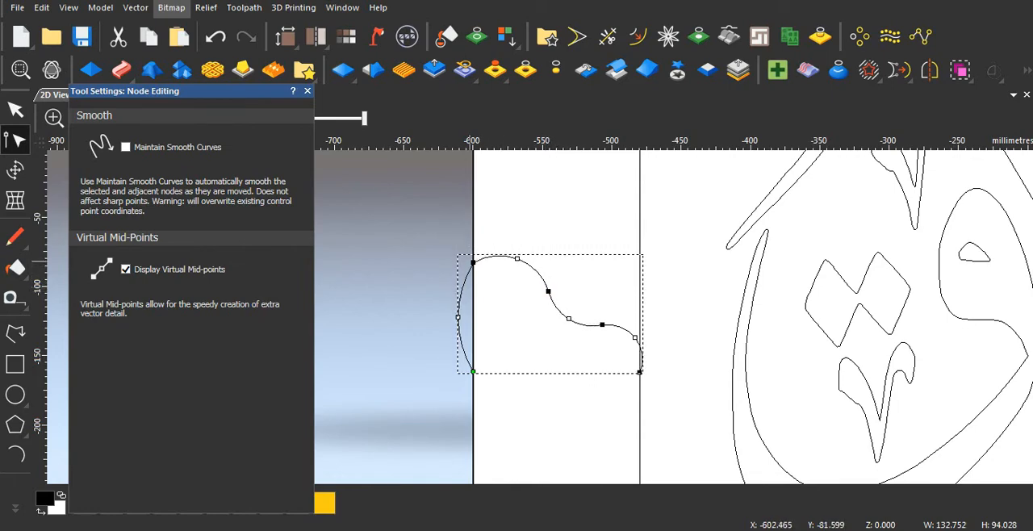
Step: Move the node between the profile's outer arc and large hump about 25 mm down and 7 mm inward, and bulge the outer arc about 4 mm outward
left_click_drag(475, 263, 544, 307)
key("ctrl+z")
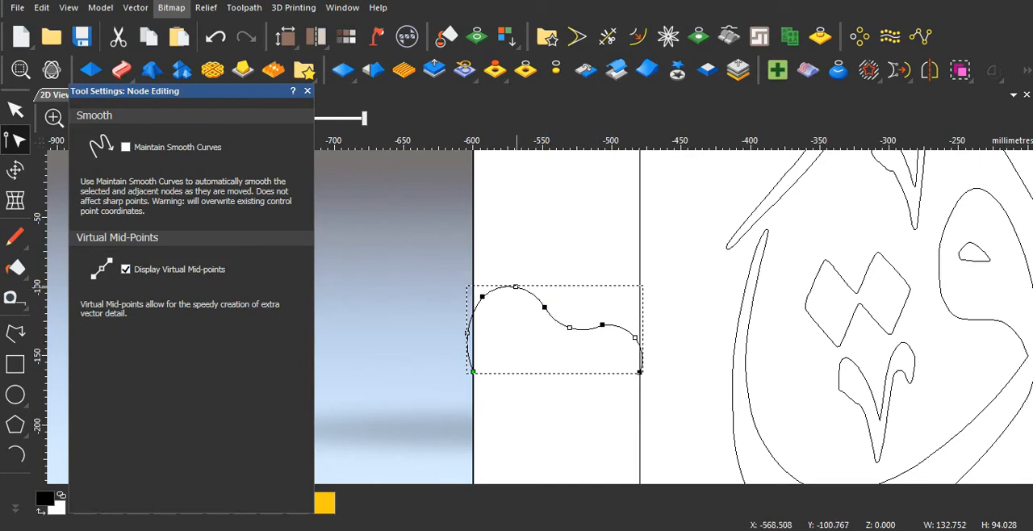
mouse_move(517, 286)
left_mouse_down()
mouse_move(514, 272)
mouse_move(510, 323)
mouse_move(516, 283)
left_mouse_up()
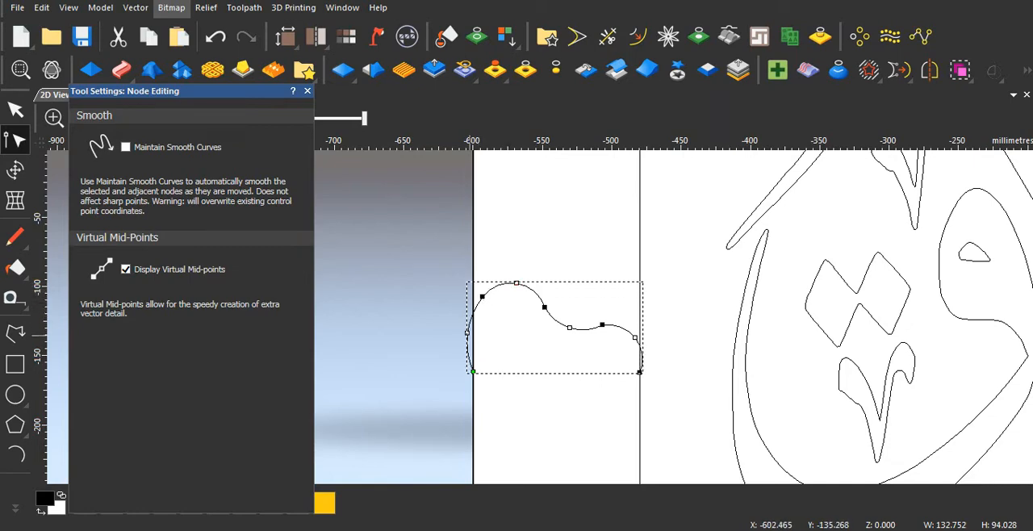
mouse_move(468, 333)
left_mouse_down()
mouse_move(484, 336)
mouse_move(439, 329)
mouse_move(493, 339)
mouse_move(461, 332)
left_mouse_up()
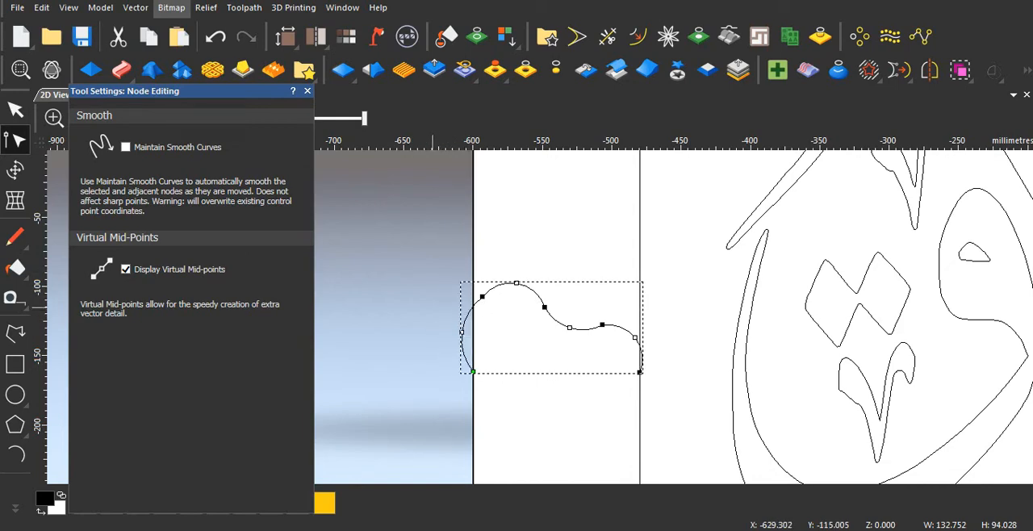
left_click_drag(516, 284, 515, 294)
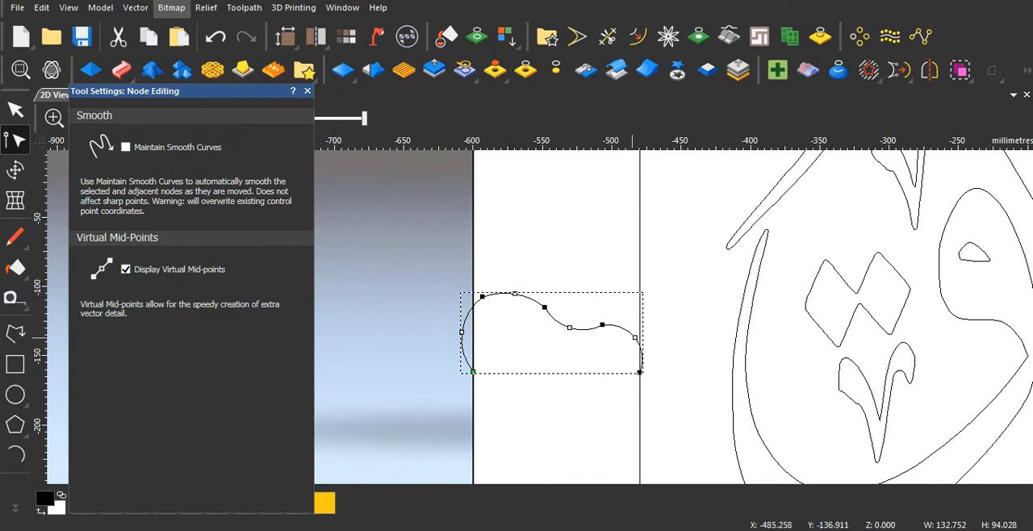
Step: Bulge the small hump about 5 mm past the inner rectangle's left edge and raise the large hump's crest about 6 mm
left_click_drag(634, 338, 641, 332)
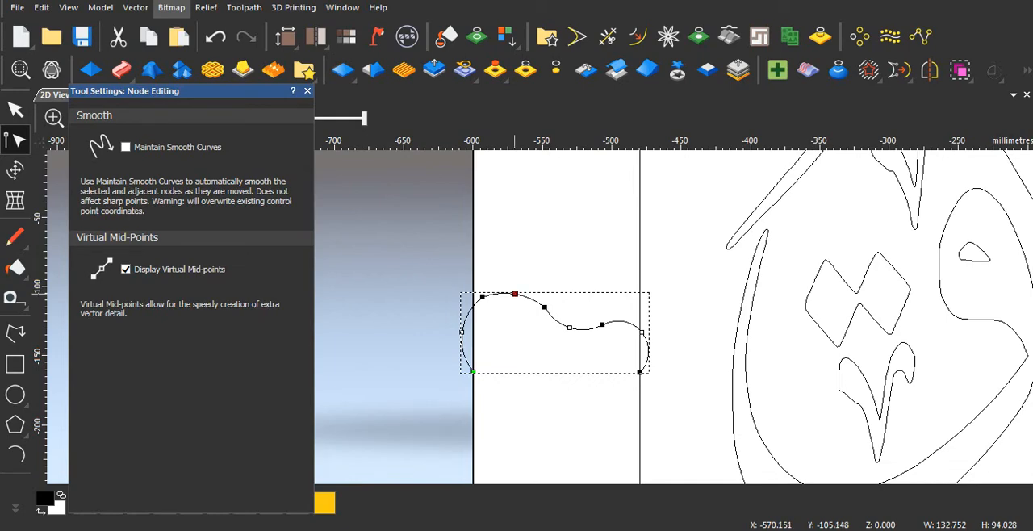
mouse_move(515, 293)
left_mouse_down()
mouse_move(512, 324)
mouse_move(482, 295)
mouse_move(515, 283)
mouse_move(517, 292)
left_mouse_up()
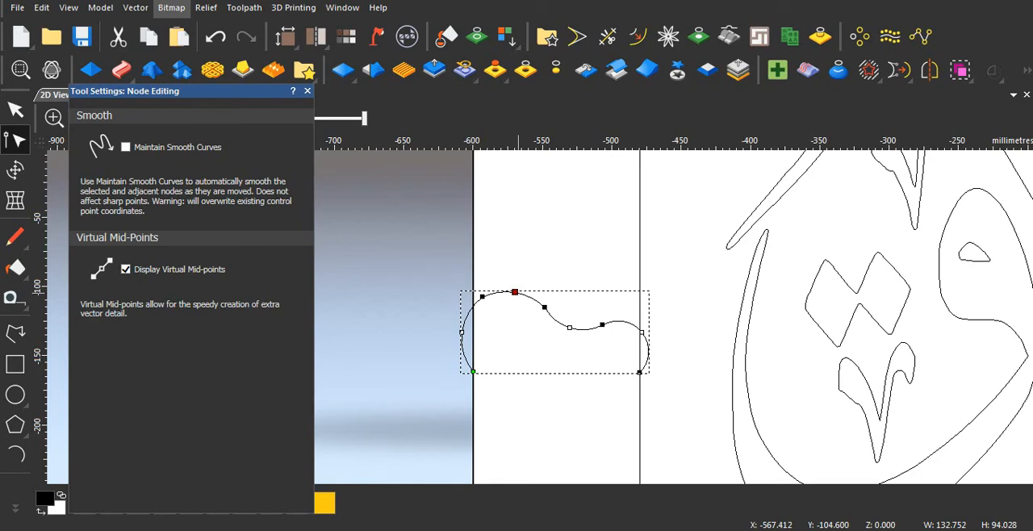
left_click_drag(518, 293, 517, 285)
left_click_drag(437, 318, 491, 360)
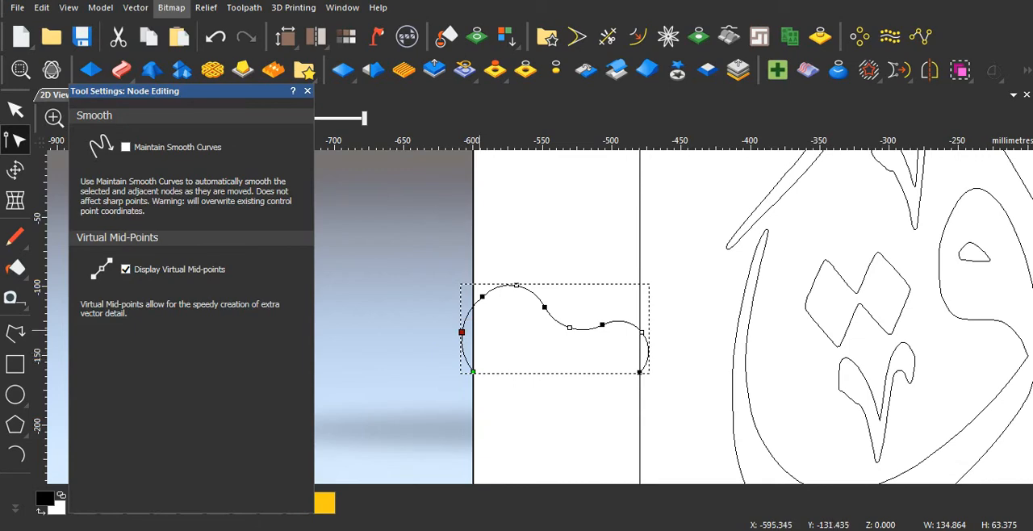
Step: Try to smooth the node joining the profile's outer arc and large hump
right_click(461, 332)
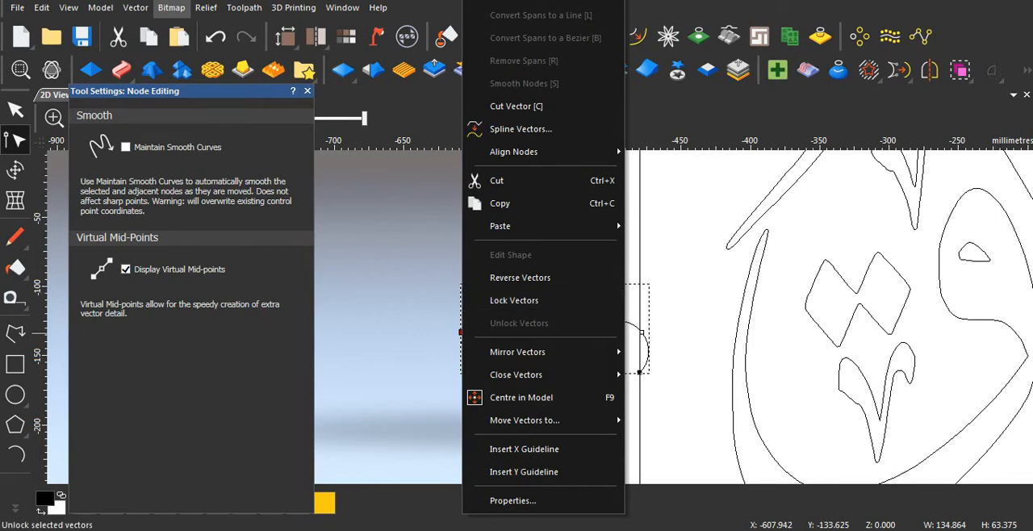
mouse_move(517, 375)
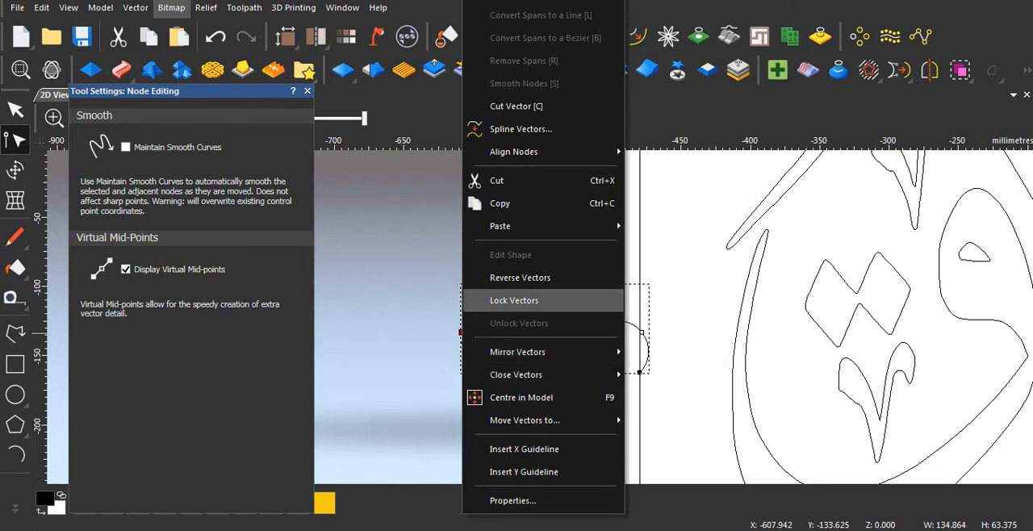
left_click(461, 267)
left_click(469, 313)
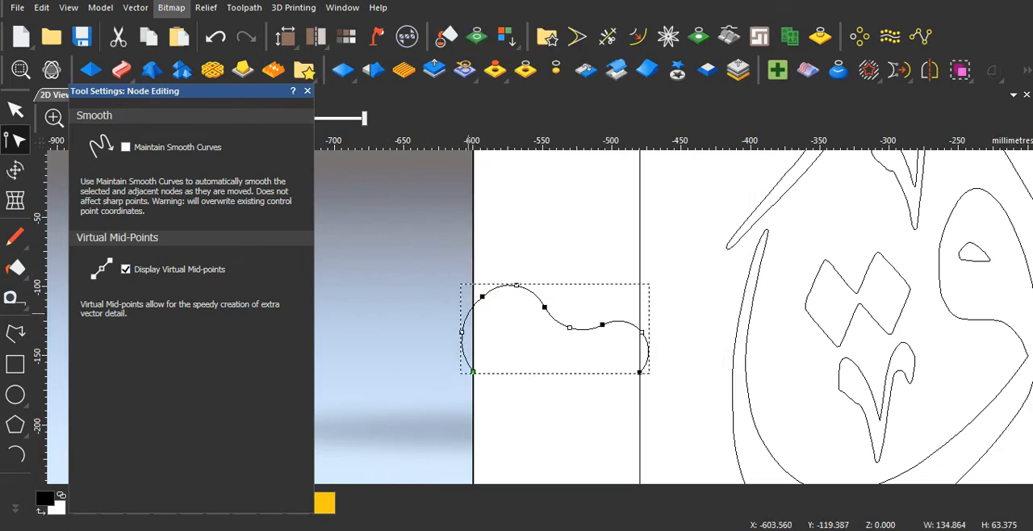
right_click(481, 296)
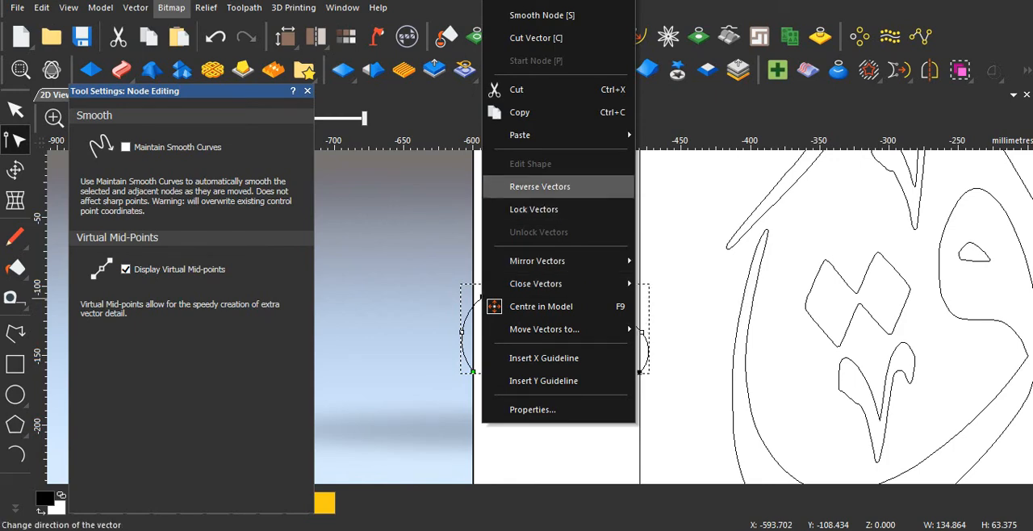
left_click(541, 16)
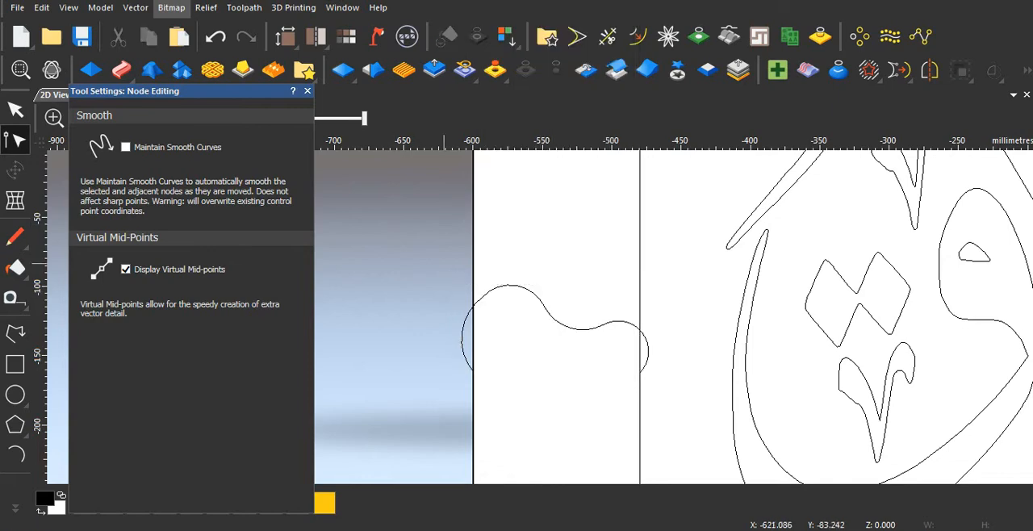
Step: Delete the node between the outer arc and the large hump, and bow the merged span upward into a single convex arc
left_click(482, 295)
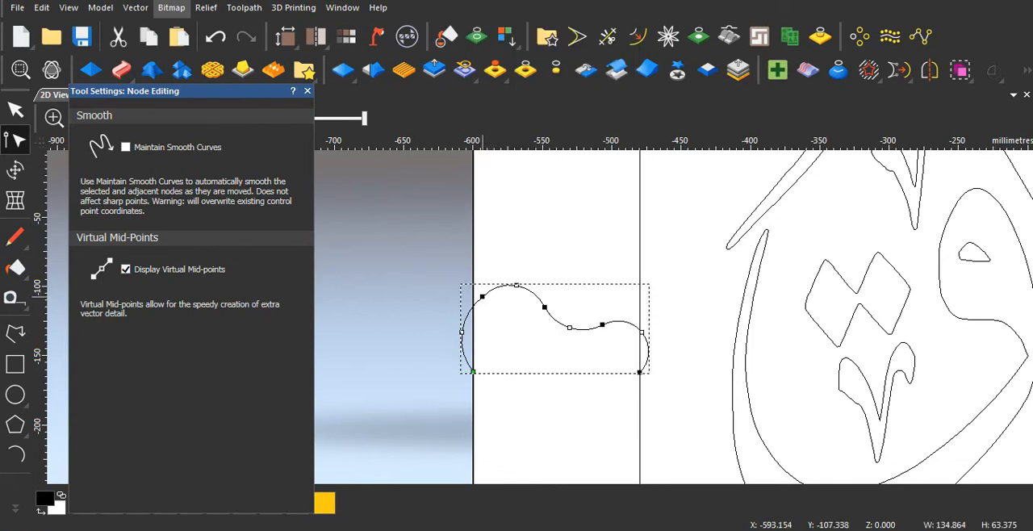
key("Delete")
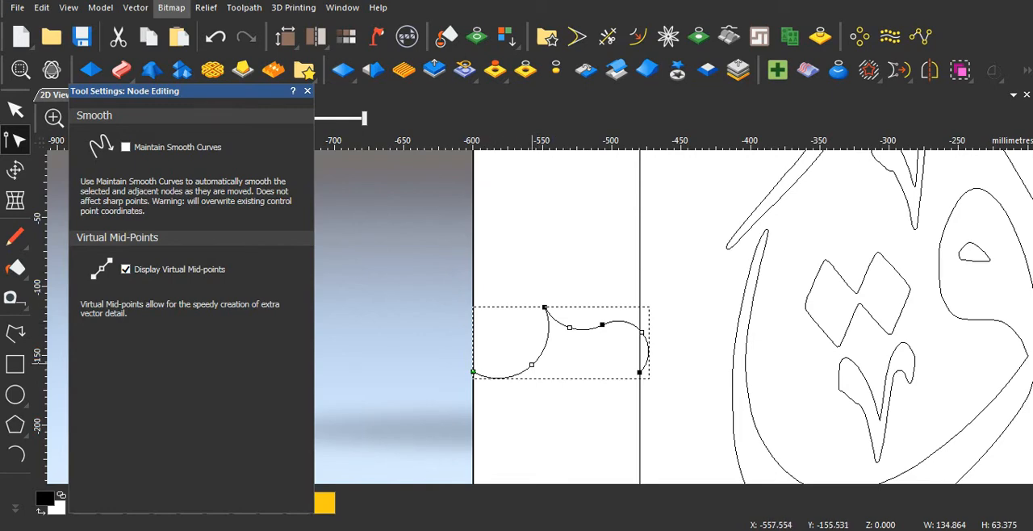
left_click_drag(514, 376, 479, 306)
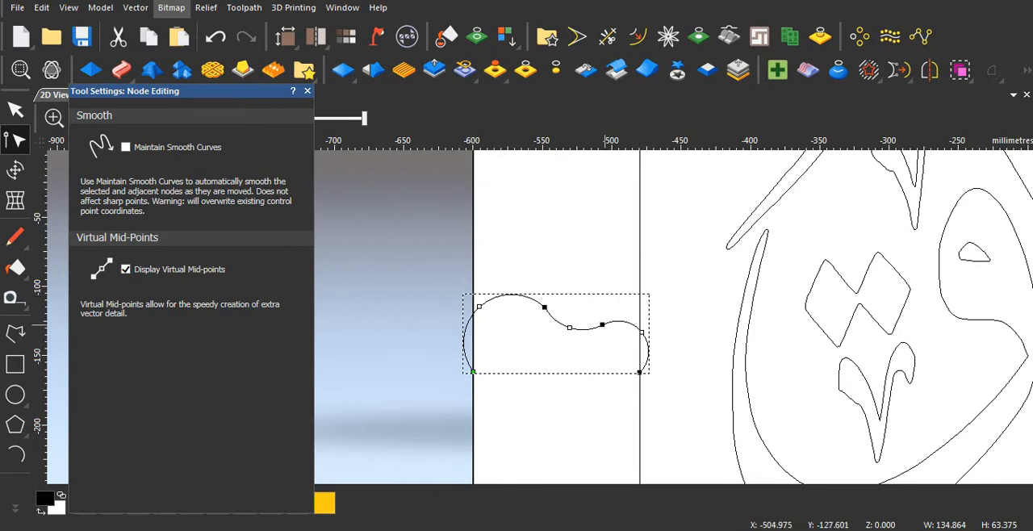
Step: Move the large hump's inner node to about X -590, Y -108 and the node between hollow and small hump to about X -536, Y -136
mouse_move(604, 324)
left_mouse_down()
mouse_move(606, 315)
mouse_move(569, 319)
mouse_move(611, 320)
left_mouse_up()
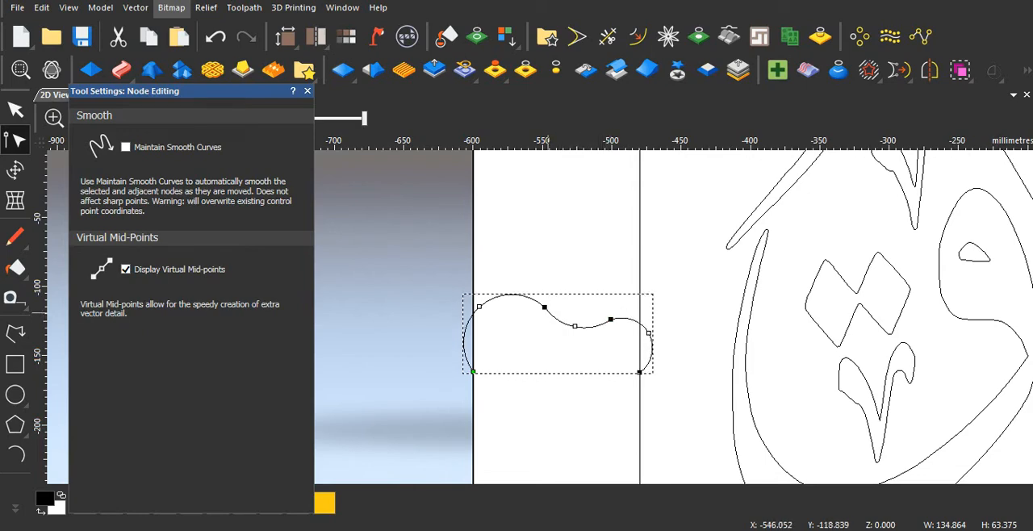
left_click_drag(545, 307, 494, 273)
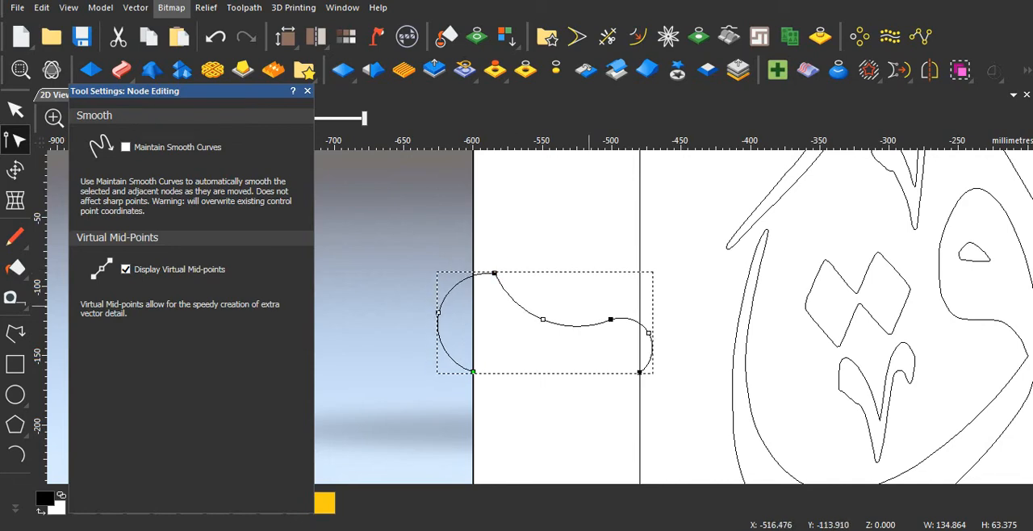
left_click_drag(649, 329, 563, 342)
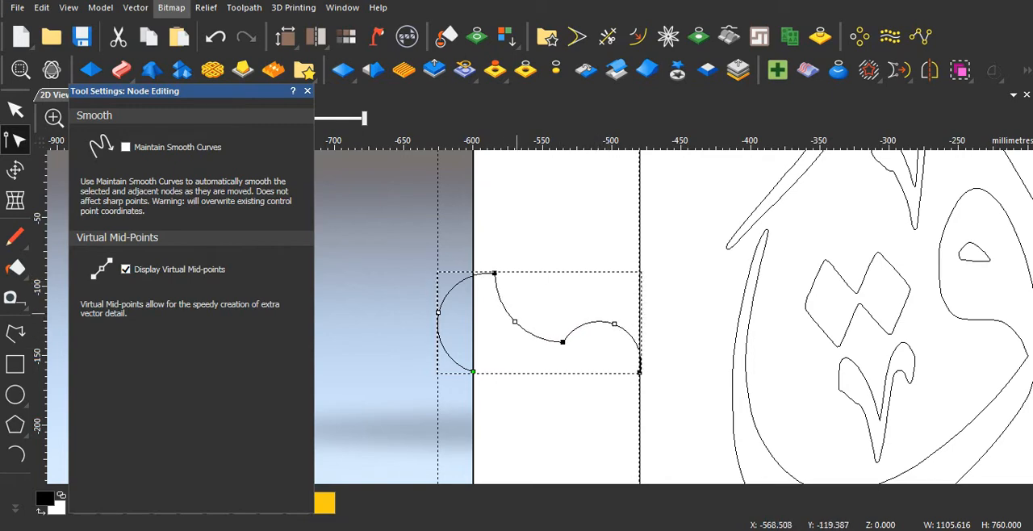
left_click_drag(494, 274, 488, 297)
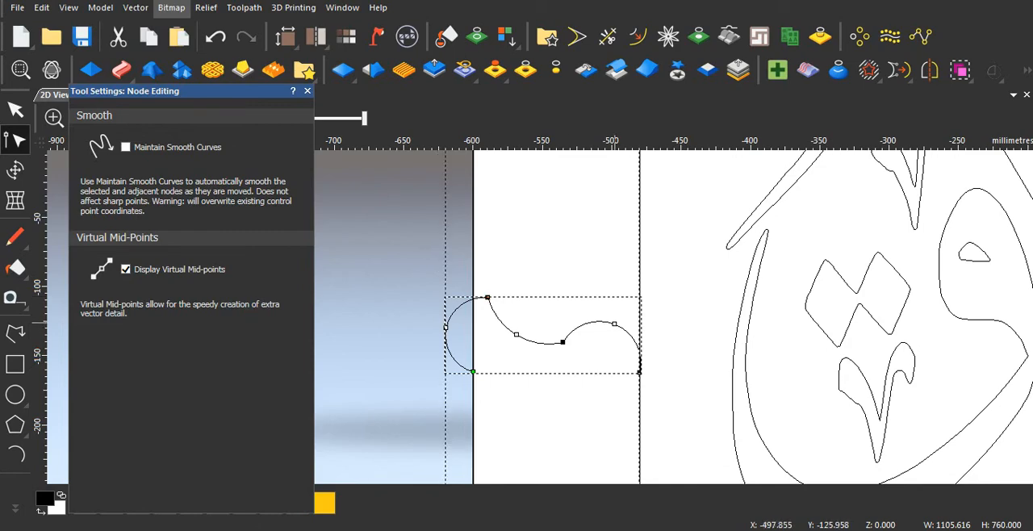
left_click(611, 323)
left_click_drag(614, 324, 562, 336)
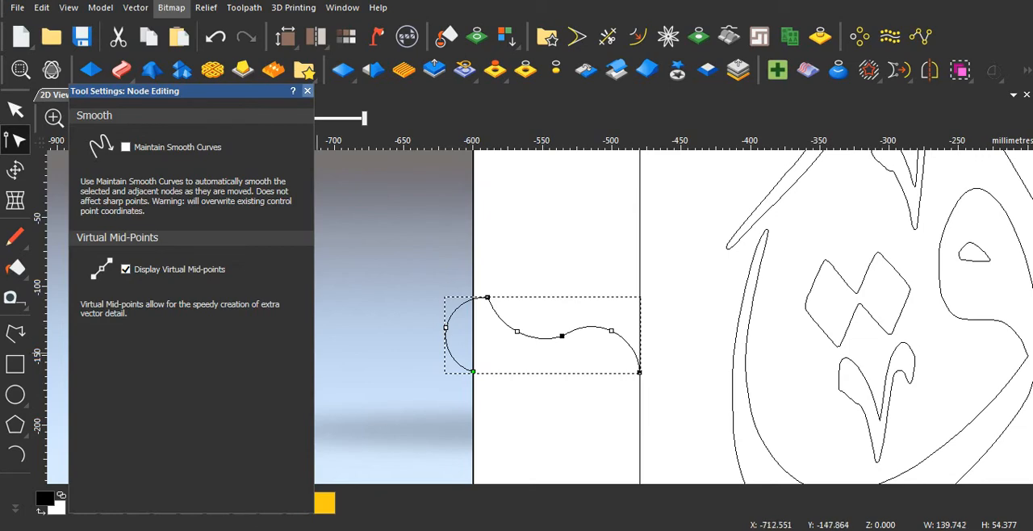
left_click(307, 91)
Step: Start a Two Rail Sweep with the outer rectangle as first drive rail and the inner rectangle as second
scroll(542, 316, "down", 4)
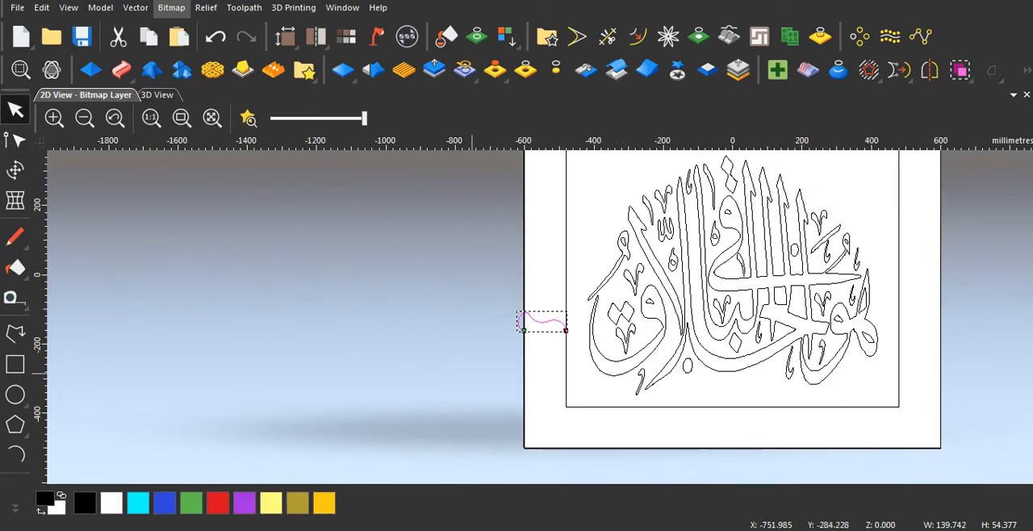
left_click(525, 269)
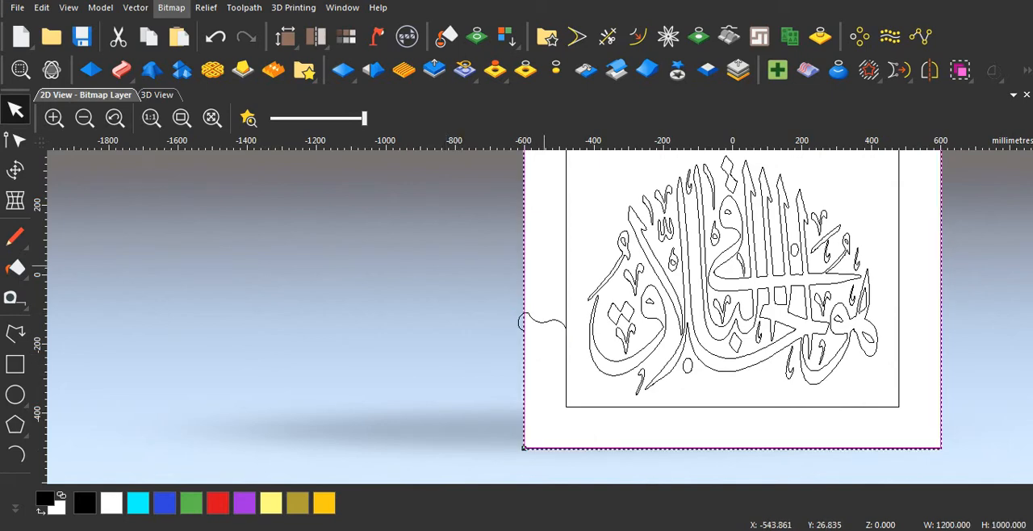
left_click(566, 258, "shift")
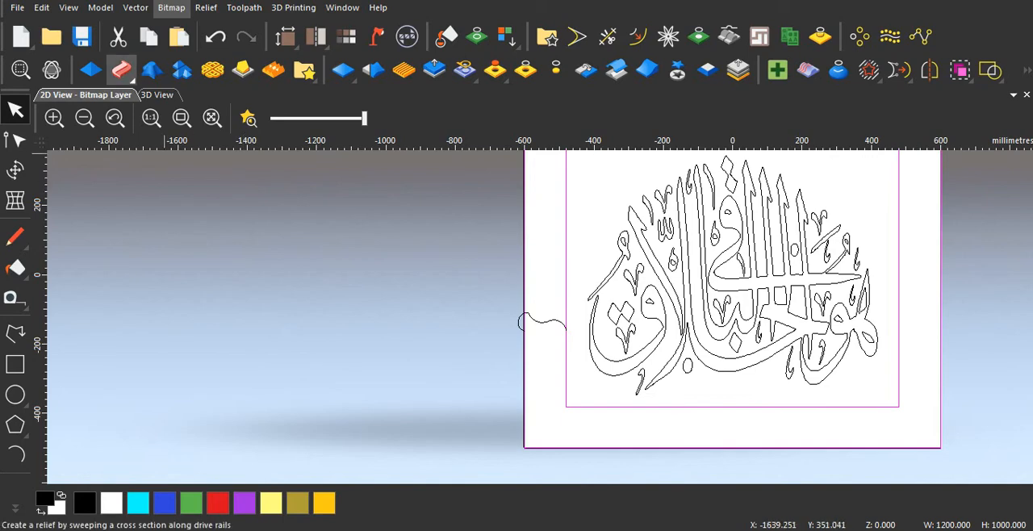
left_click(121, 70)
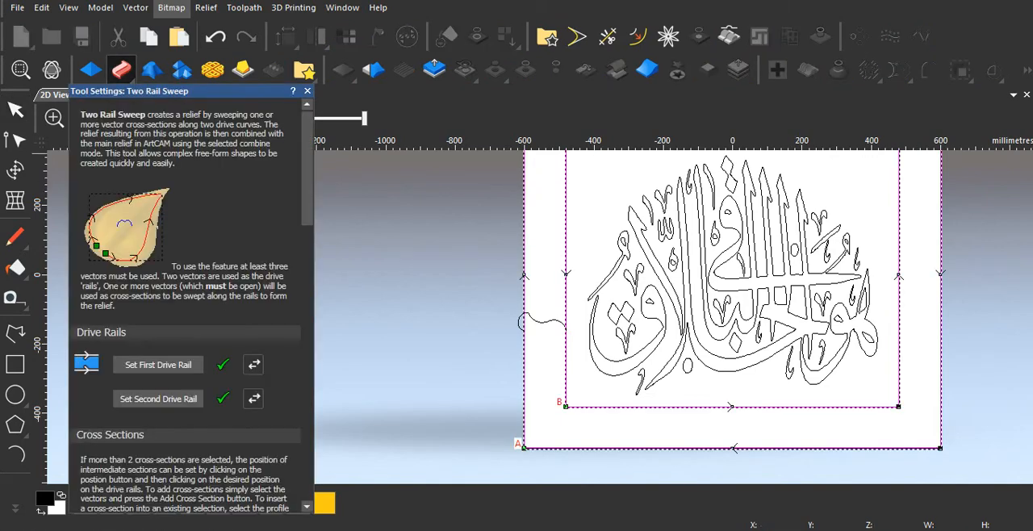
Step: Show the vectors over the relief in the 3D view and place the sweep settings clear of the frame profile
left_click_drag(162, 90, 204, 210)
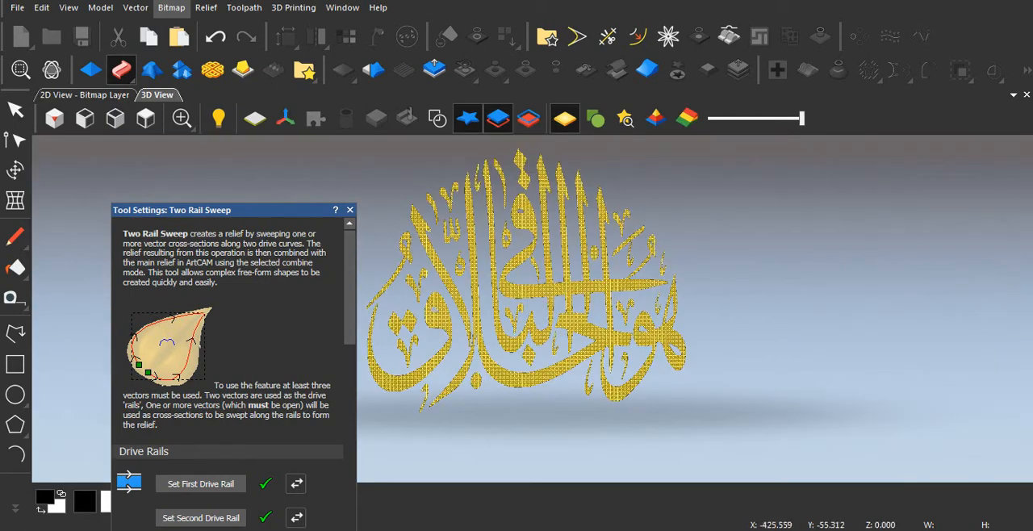
left_click_drag(203, 210, 165, 150)
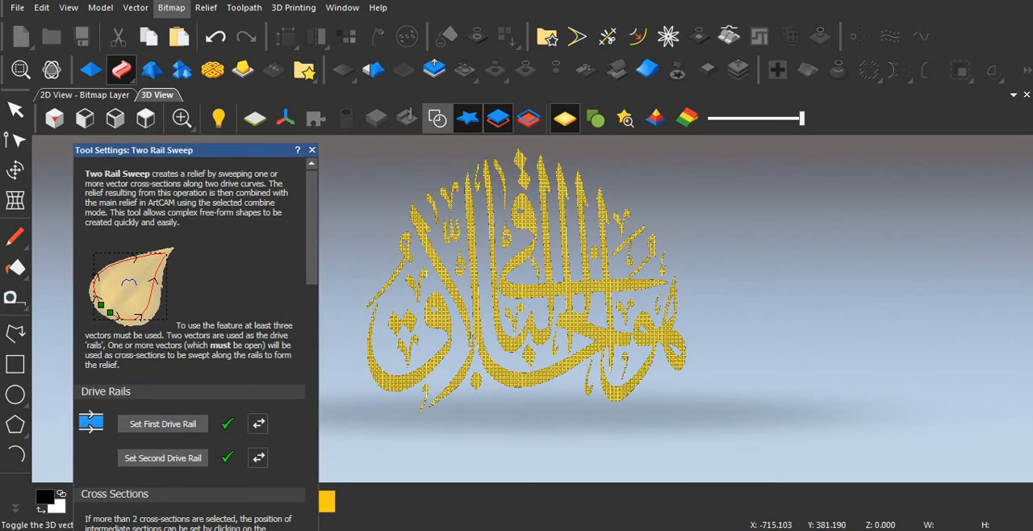
left_click(437, 118)
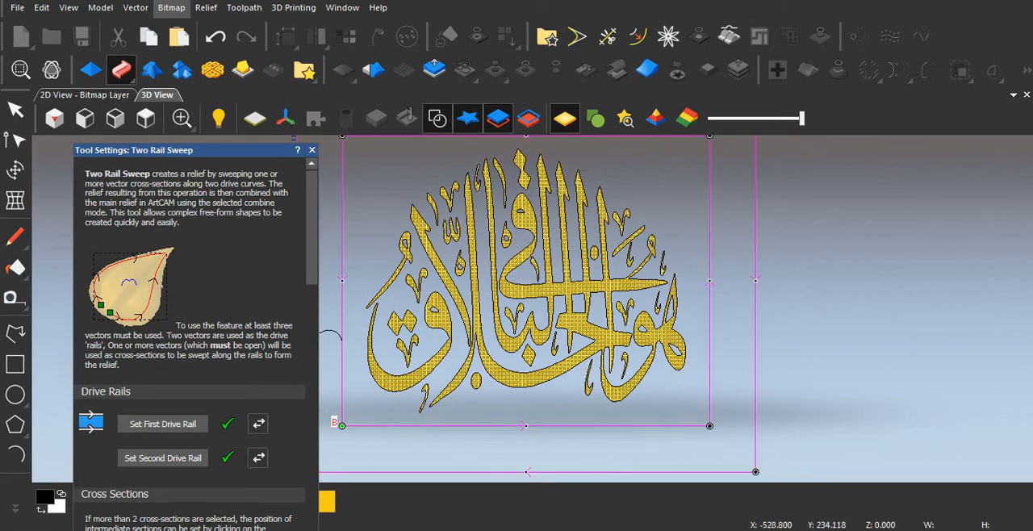
left_click_drag(165, 150, 808, 113)
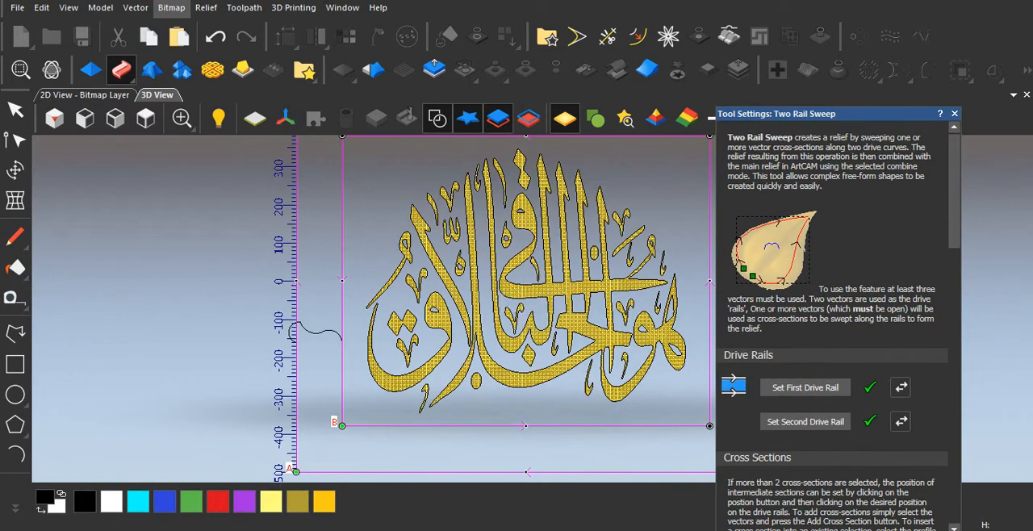
Step: Replace the rectangle selection with the wavy frame profile and add it as the sweep's cross section
scroll(835, 323, "down", 5)
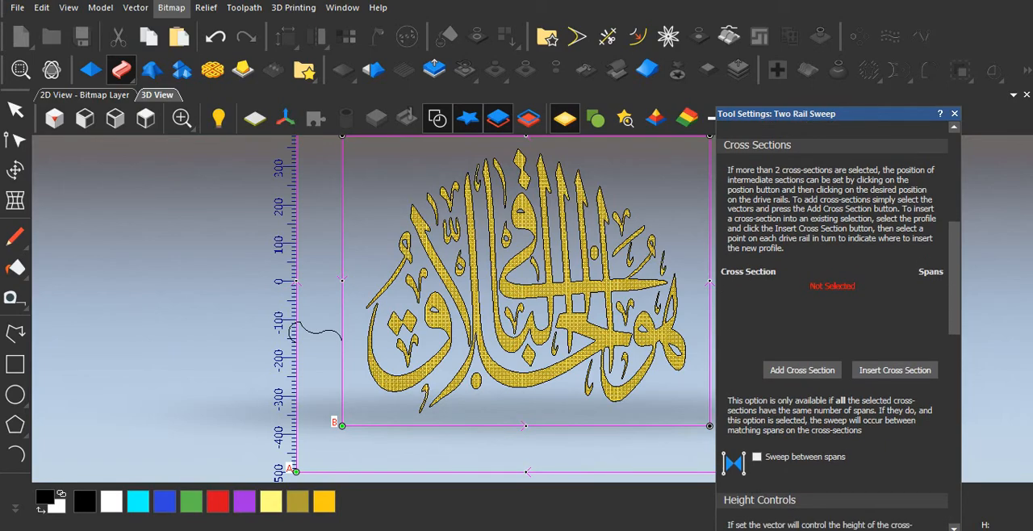
key("Escape")
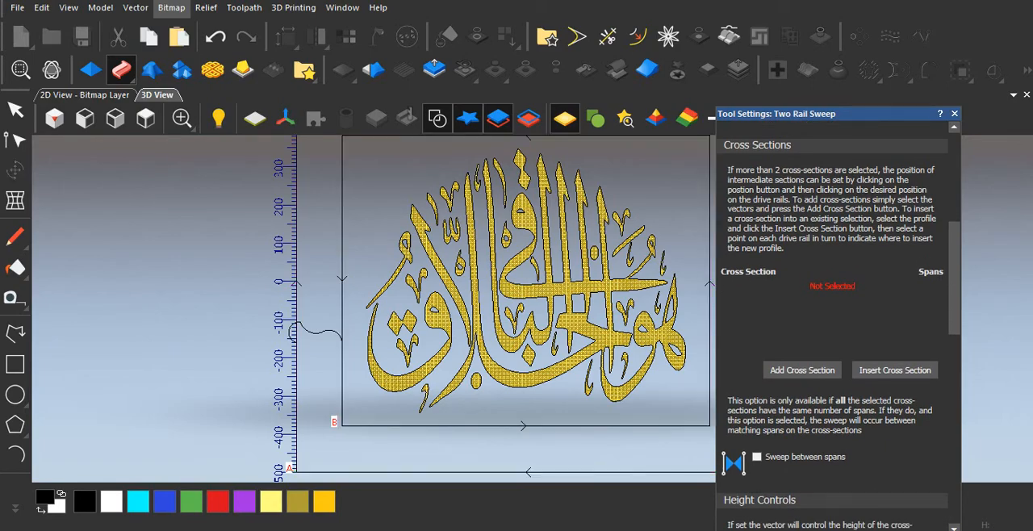
left_click(320, 332)
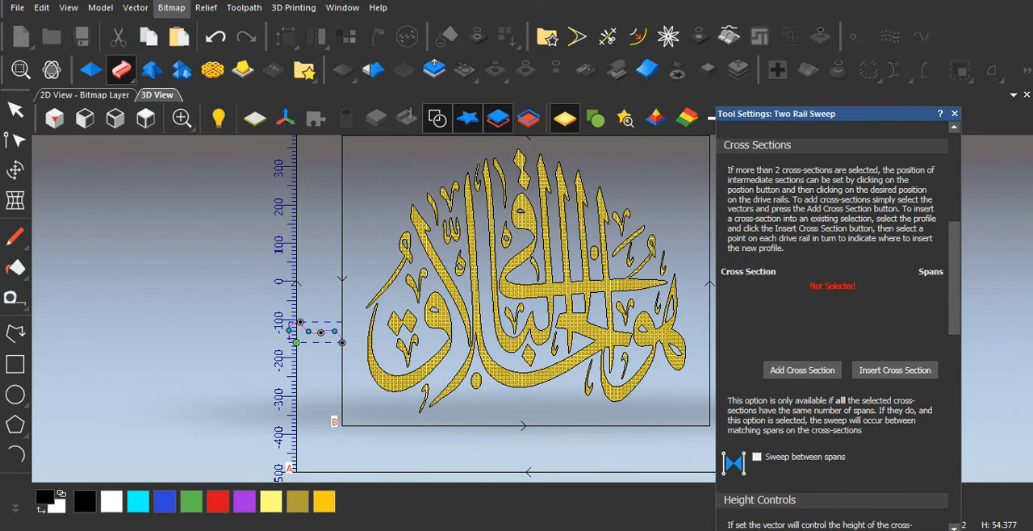
left_click(802, 370)
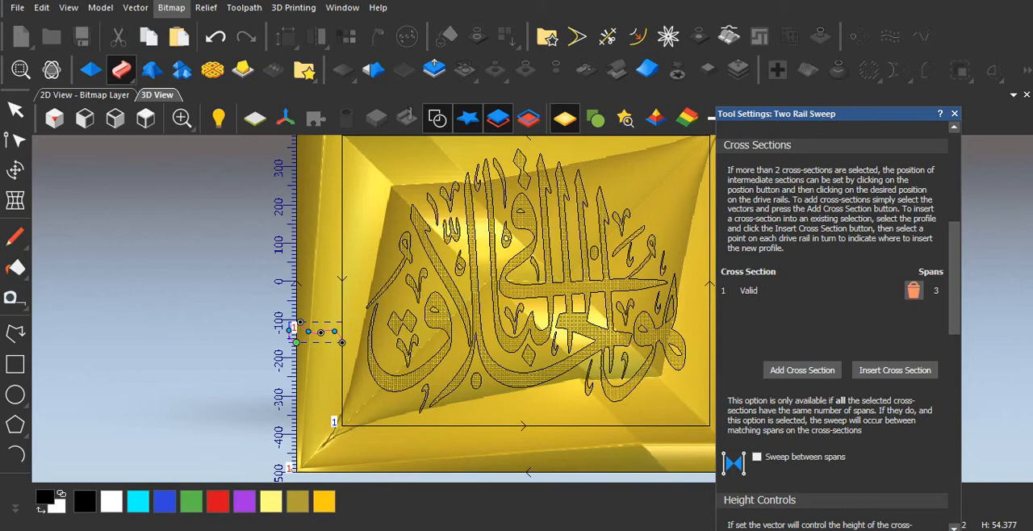
Step: Reverse the first drive rail's direction so that it runs the same way around as the second rail
scroll(832, 323, "up", 3)
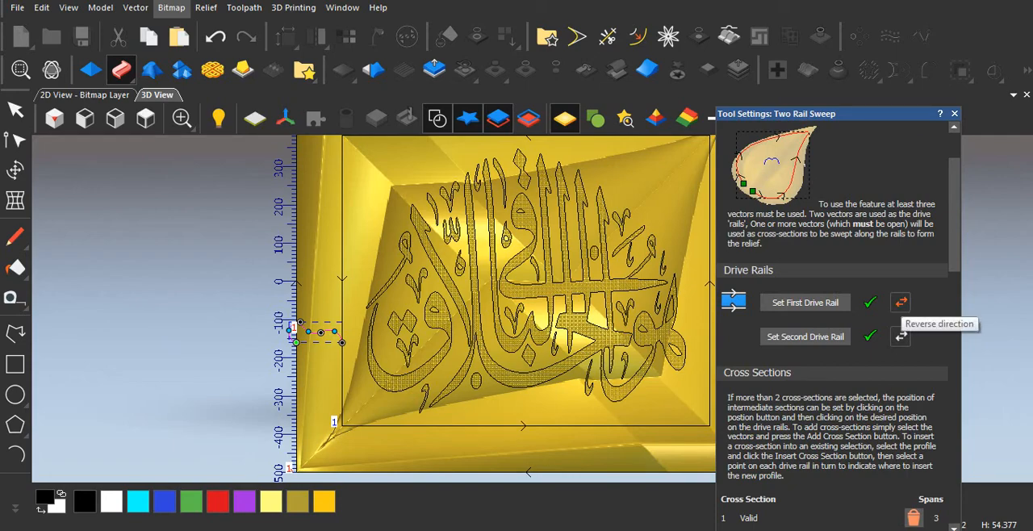
left_click(901, 303)
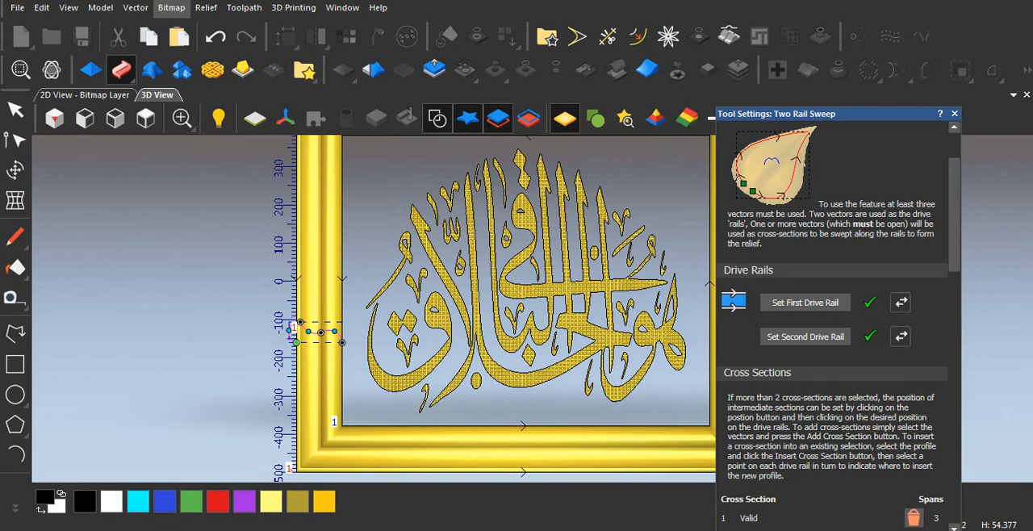
scroll(832, 322, "down", 10)
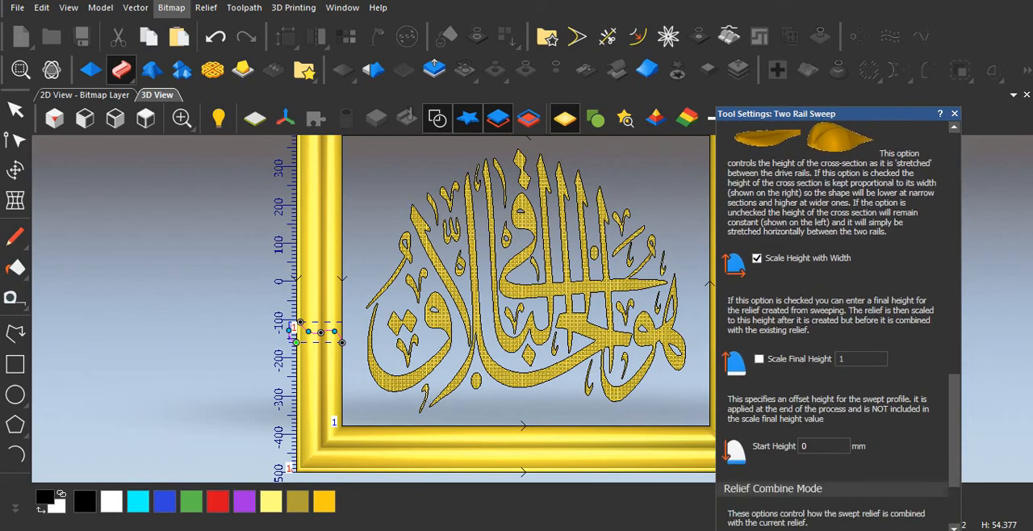
Step: Scale the two-rail sweep to a final height of 20 mm, apply it in Add combine mode and close the sweep settings
scroll(831, 323, "down", 3)
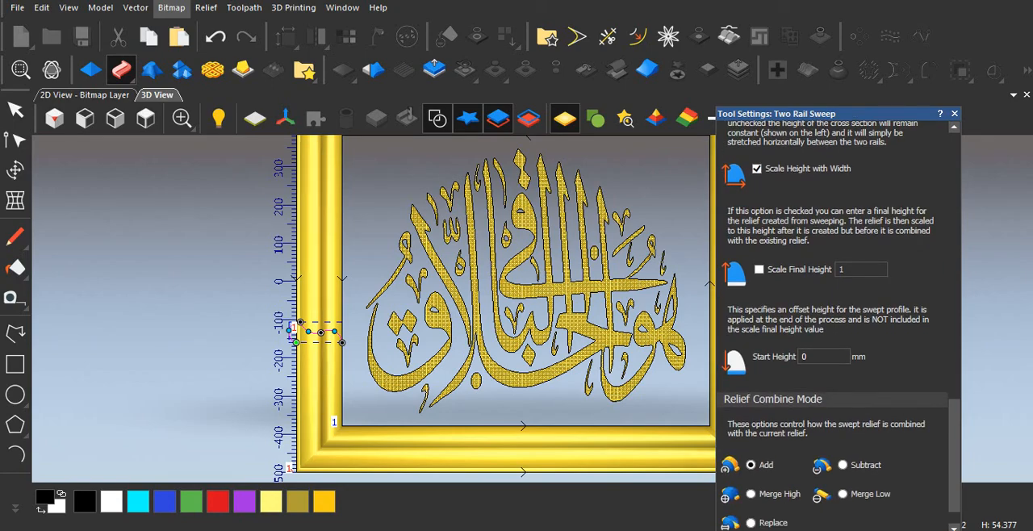
left_click(759, 270)
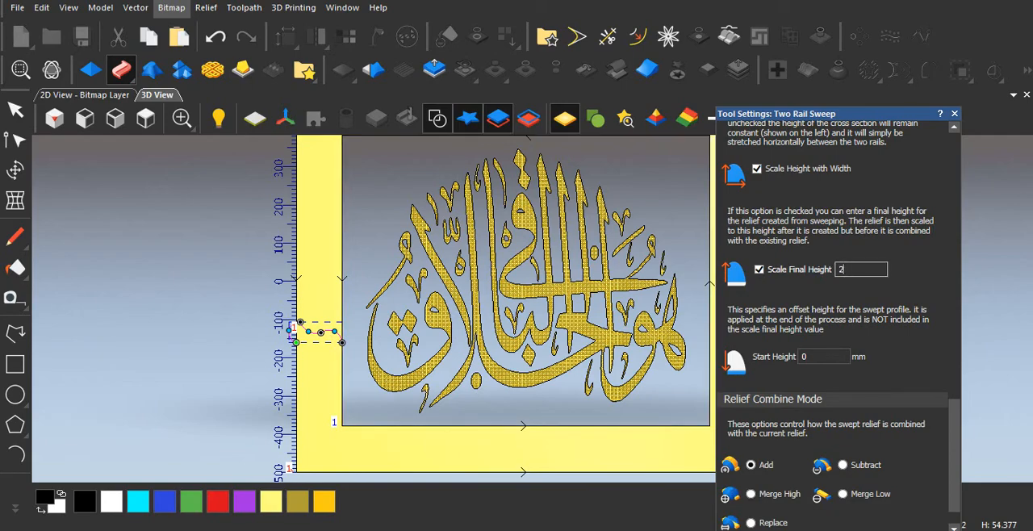
type("0")
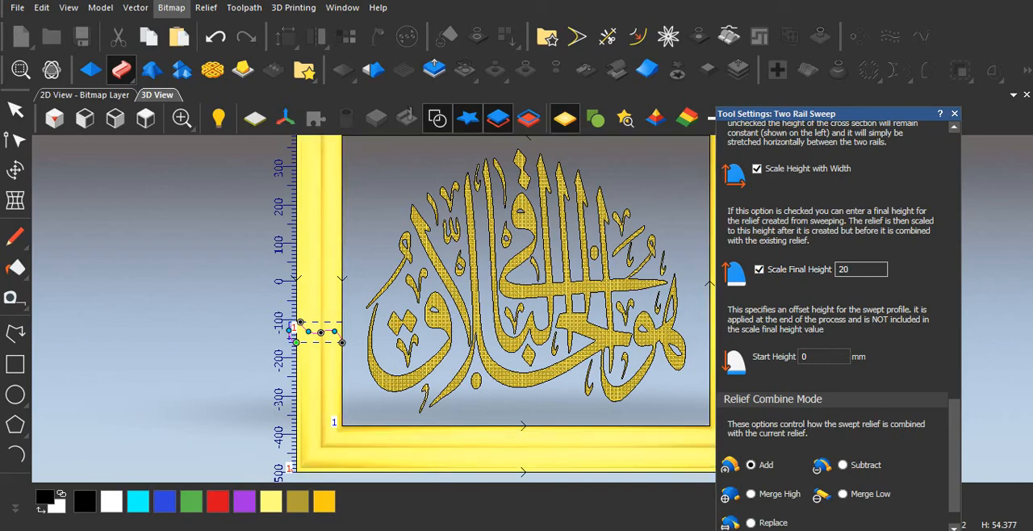
scroll(839, 323, "down", 1)
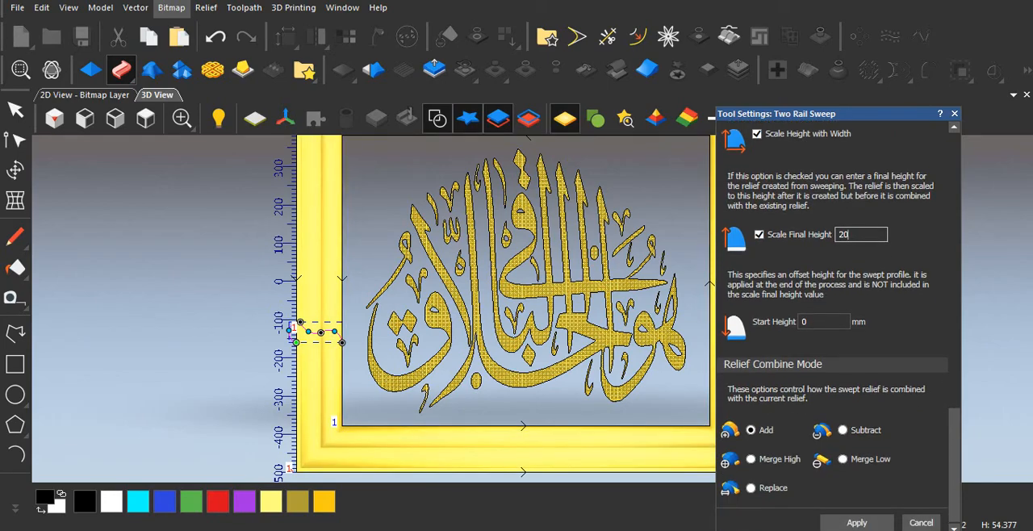
left_click(857, 523)
left_click(921, 523)
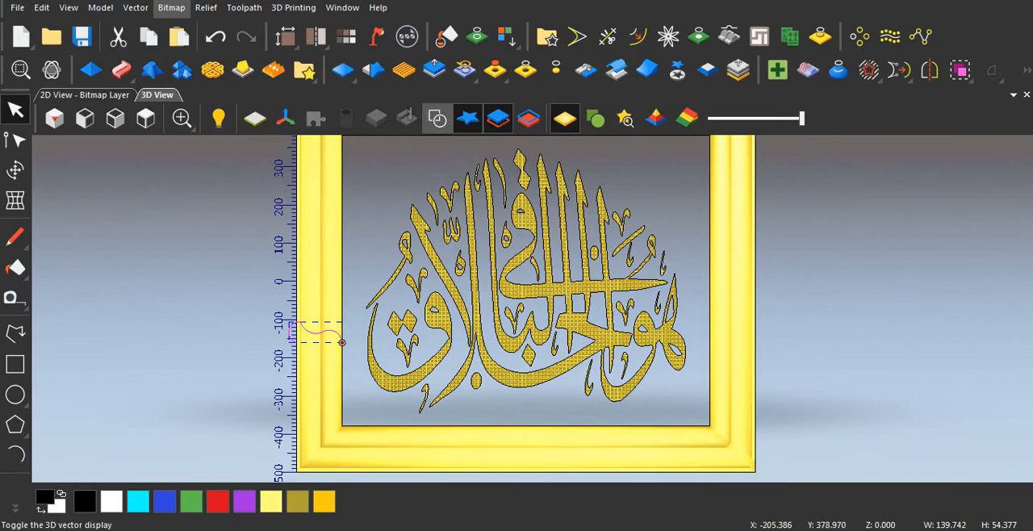
Step: Hide the vectors in the 3D view and examine the swept frame's profile and corners from several angles
left_click(436, 119)
scroll(322, 349, "up", 3)
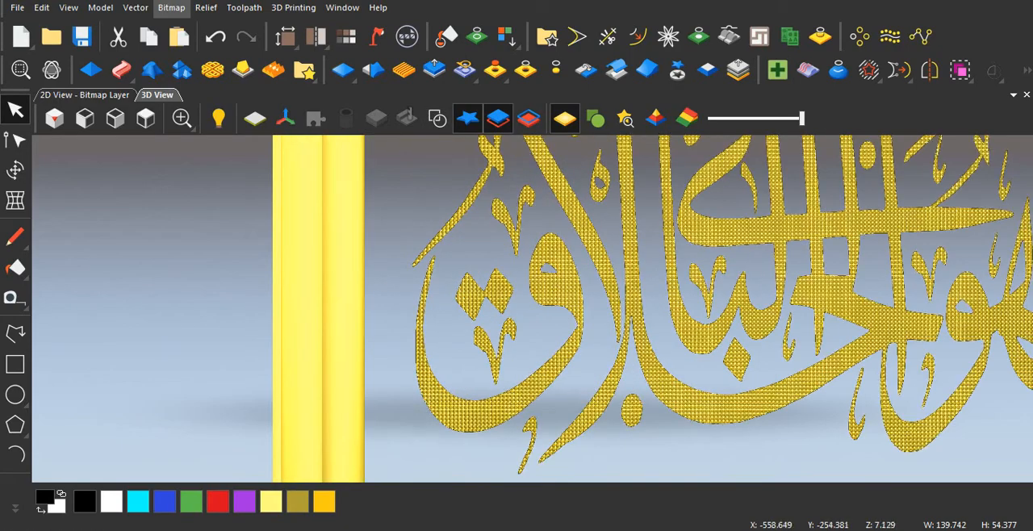
left_click_drag(325, 373, 448, 321)
scroll(448, 321, "down", 5)
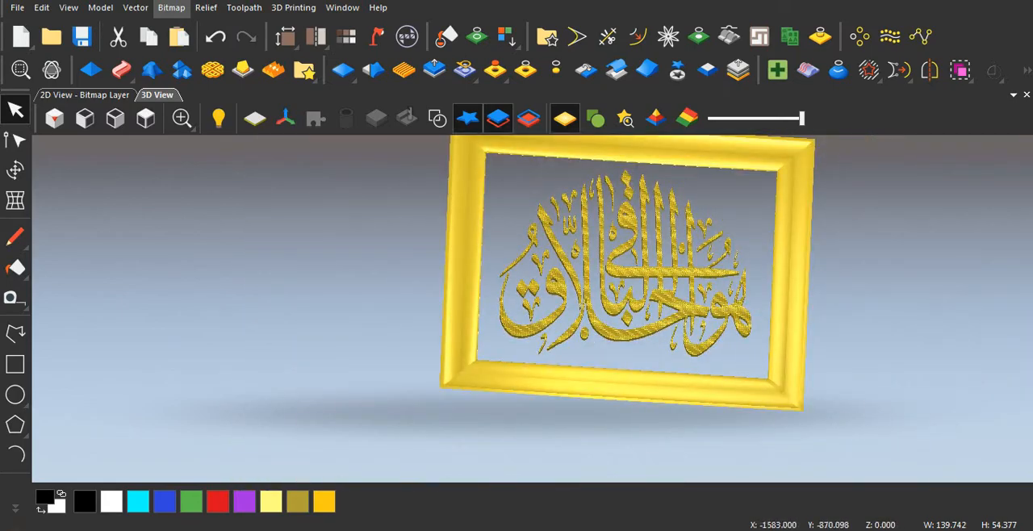
scroll(577, 280, "up", 5)
left_click_drag(577, 279, 617, 199)
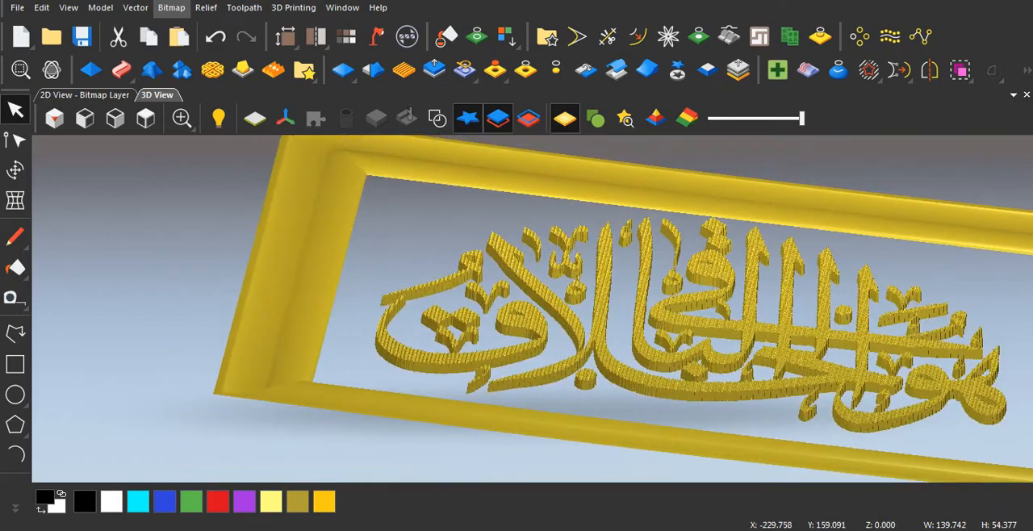
scroll(617, 199, "down", 3)
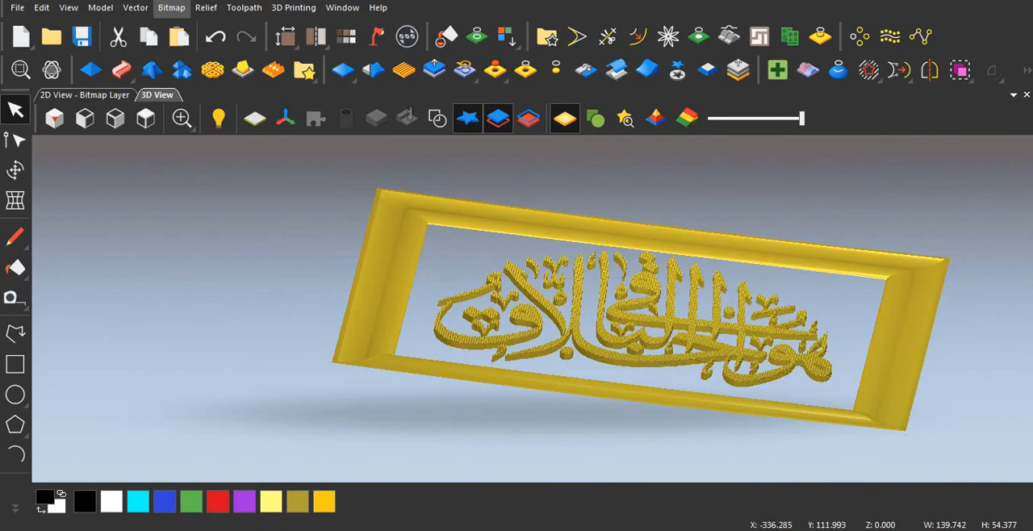
left_click_drag(666, 297, 645, 436)
scroll(421, 273, "up", 4)
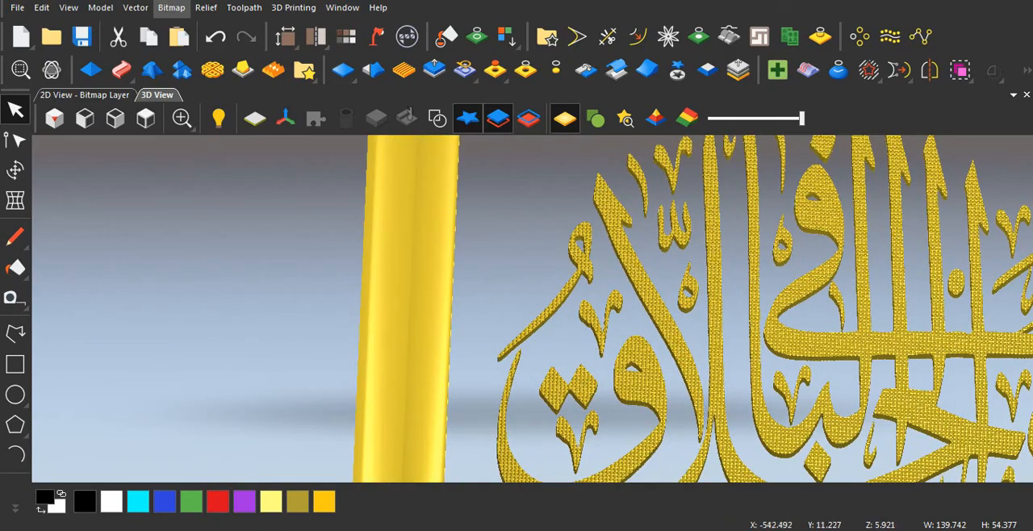
scroll(428, 306, "up", 3)
scroll(428, 306, "down", 3)
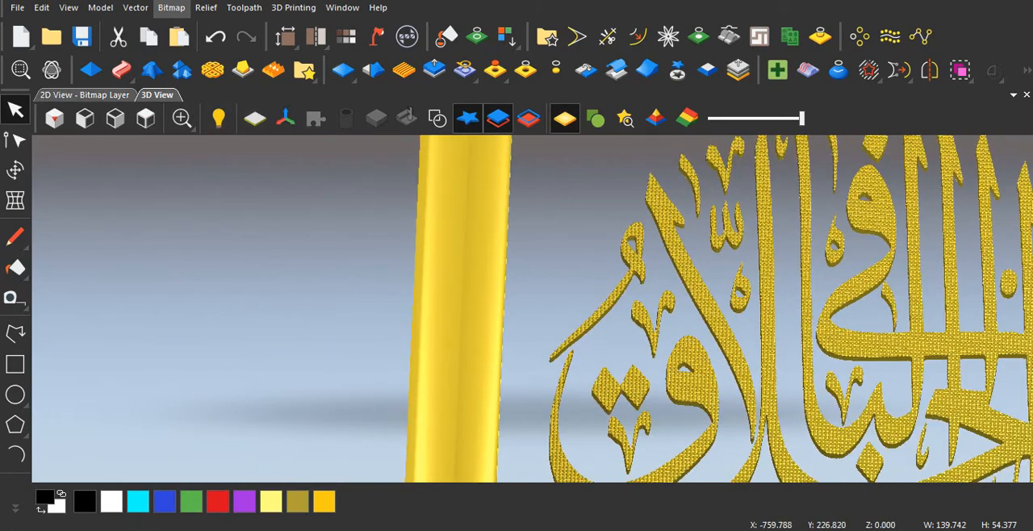
left_click(84, 95)
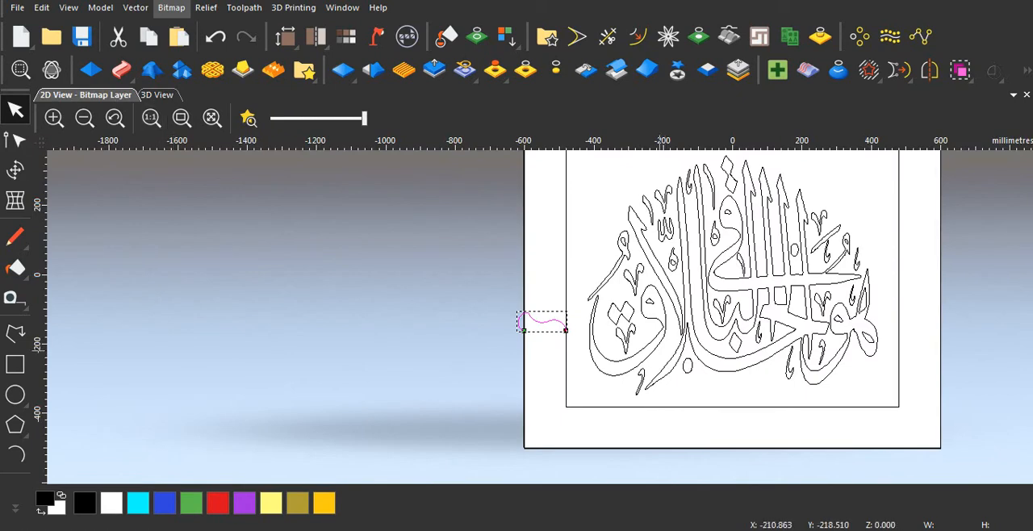
scroll(525, 323, "up", 5)
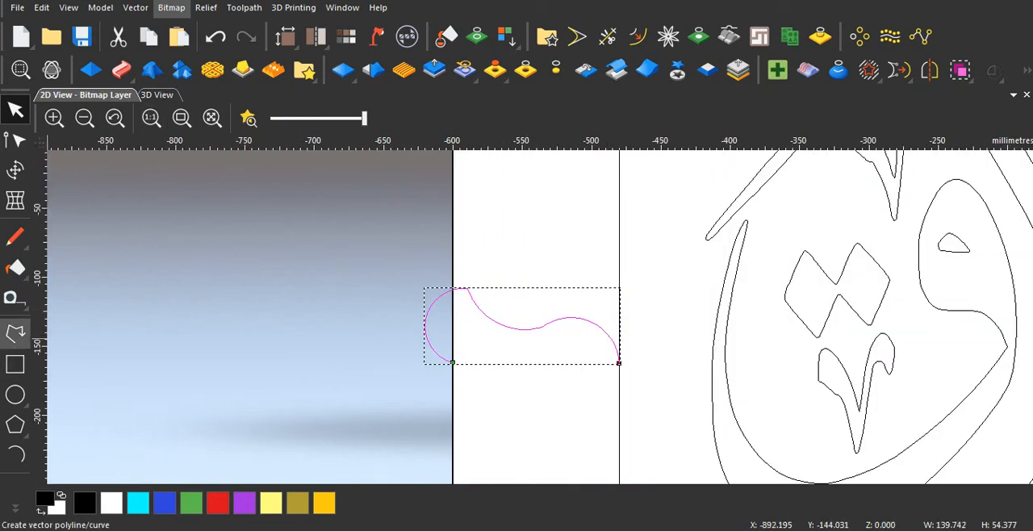
left_click(16, 332)
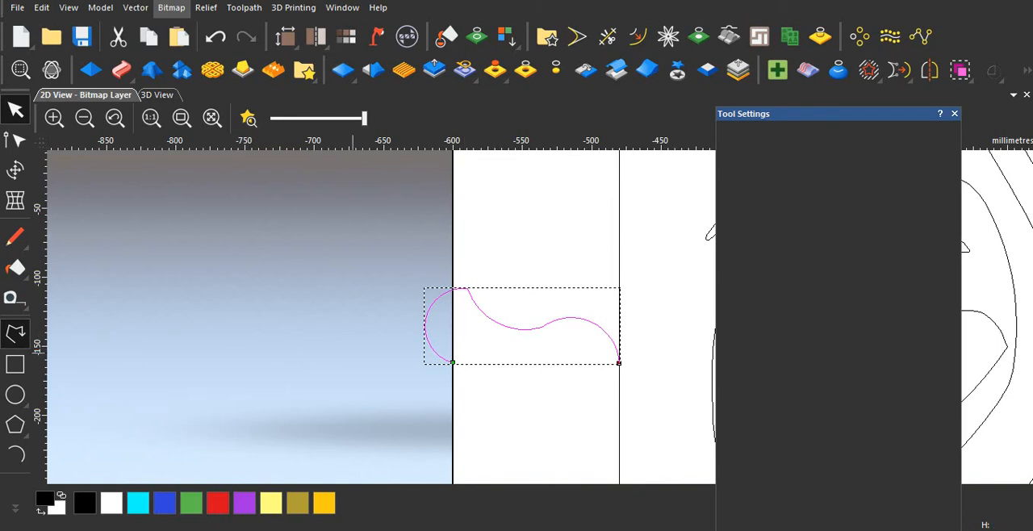
left_click(51, 392)
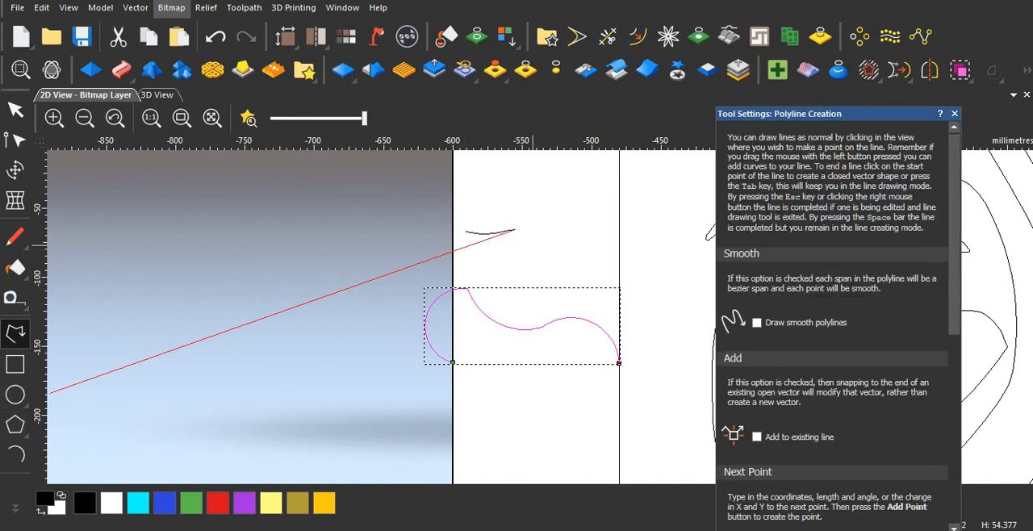
key("Escape")
key("Delete")
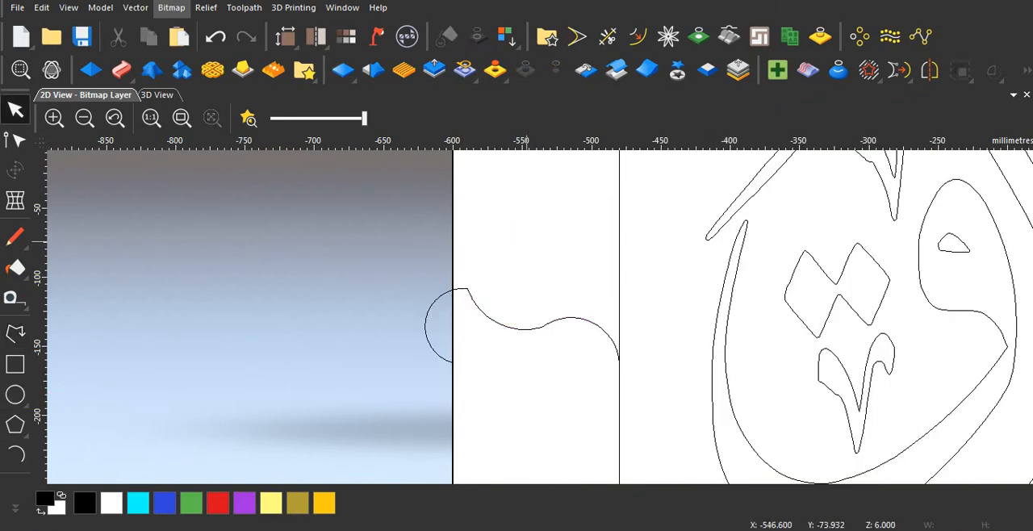
Step: Draw a tiny arc and a semicircular arc about 48 mm wide and 23 mm high above the frame profile in the 2D view
left_click(15, 454)
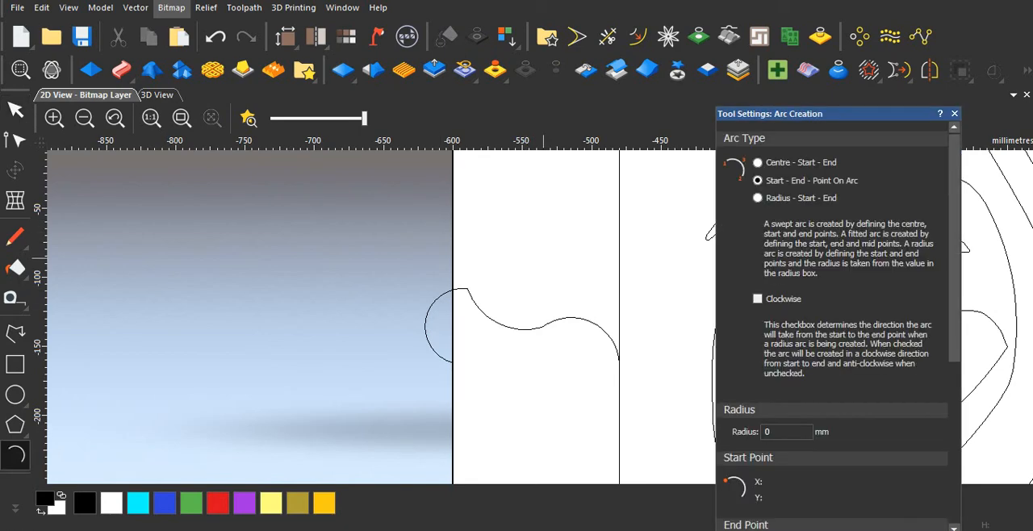
left_click(463, 246)
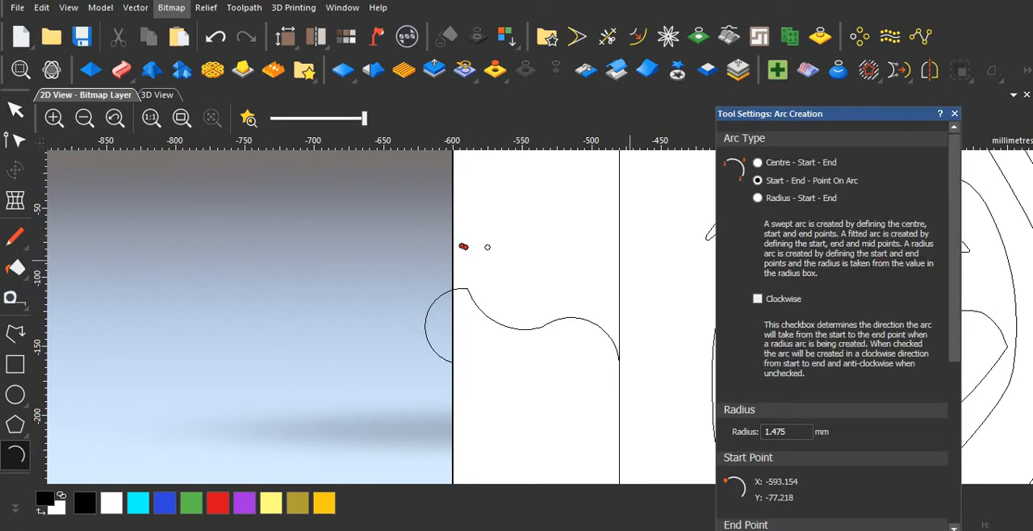
left_click(543, 228)
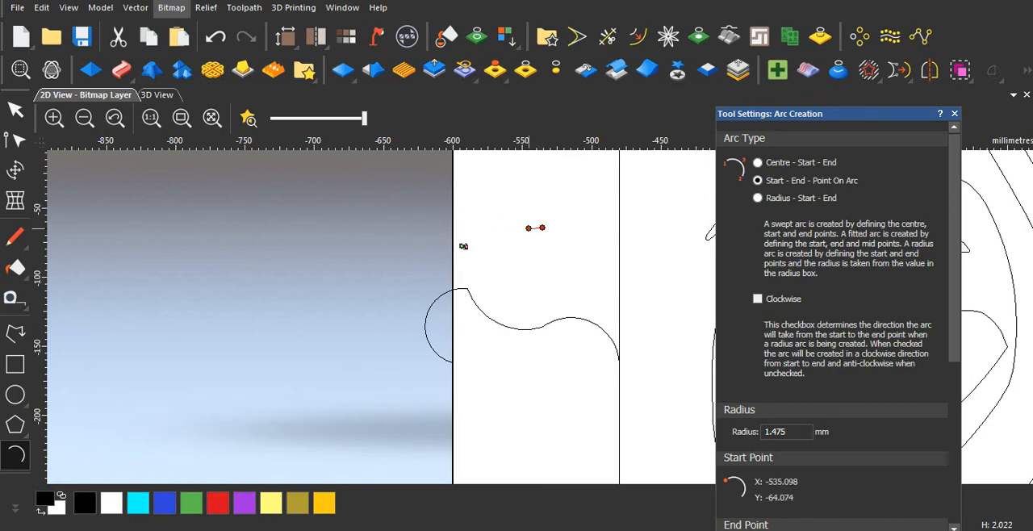
left_click(465, 244)
key("Escape")
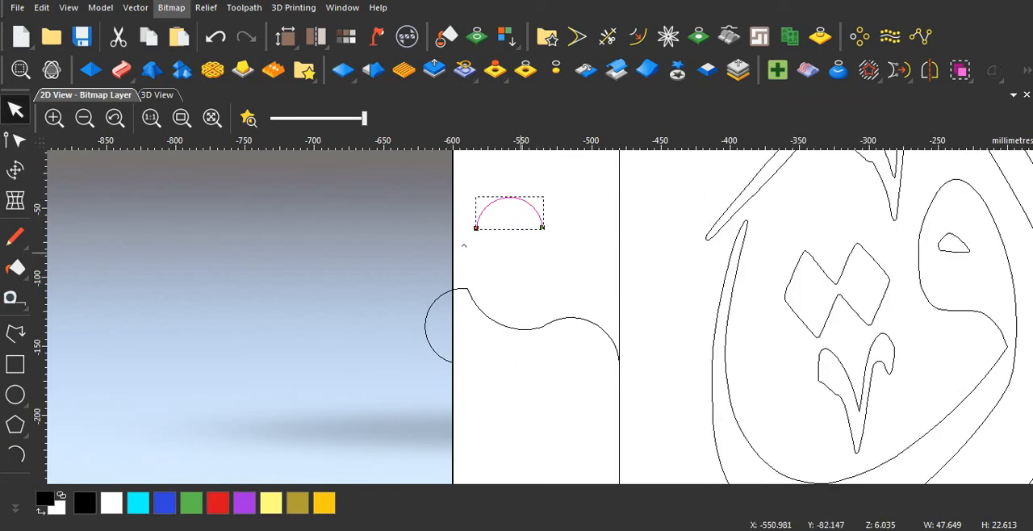
Step: Return to the 3D view and show the zero plane as a solid background behind the calligraphy
scroll(533, 306, "down", 3)
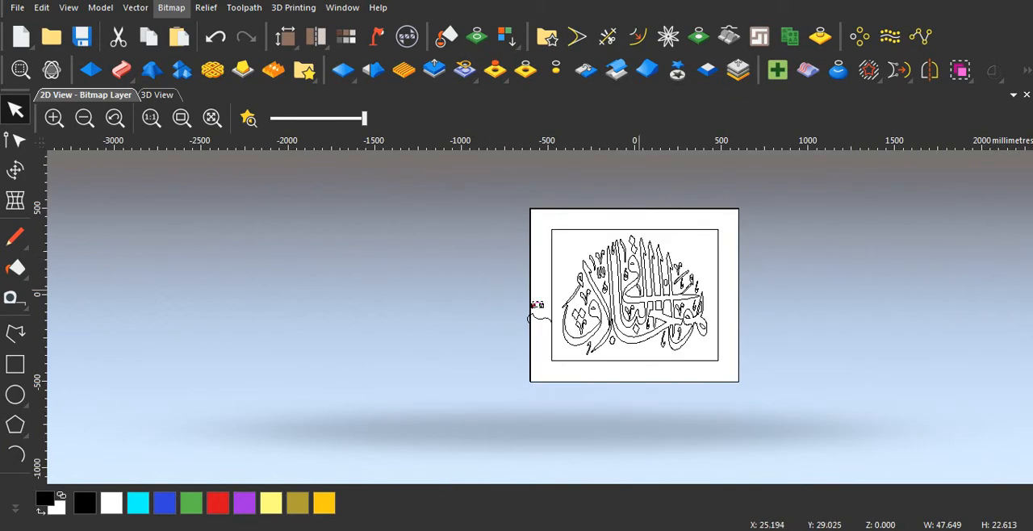
scroll(552, 351, "up", 2)
scroll(536, 346, "up", 2)
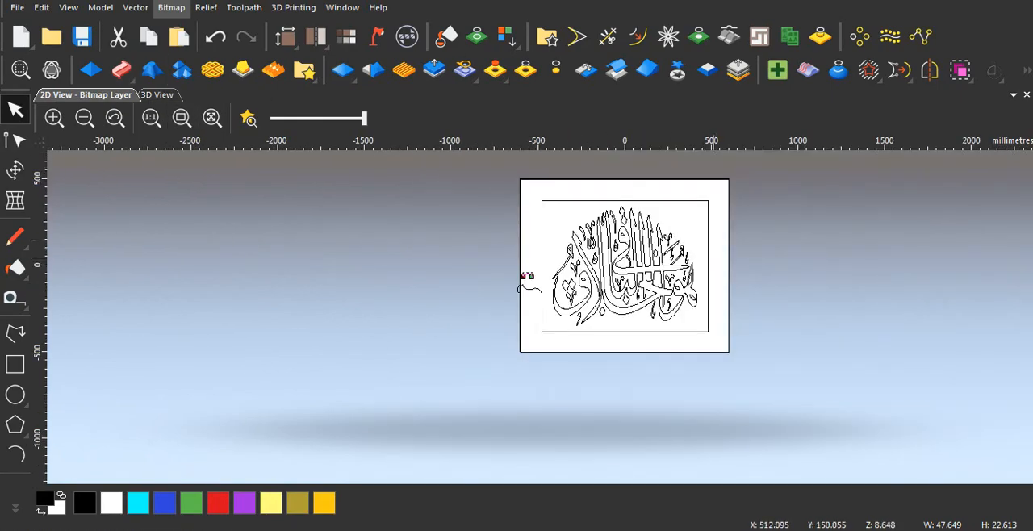
key("F3")
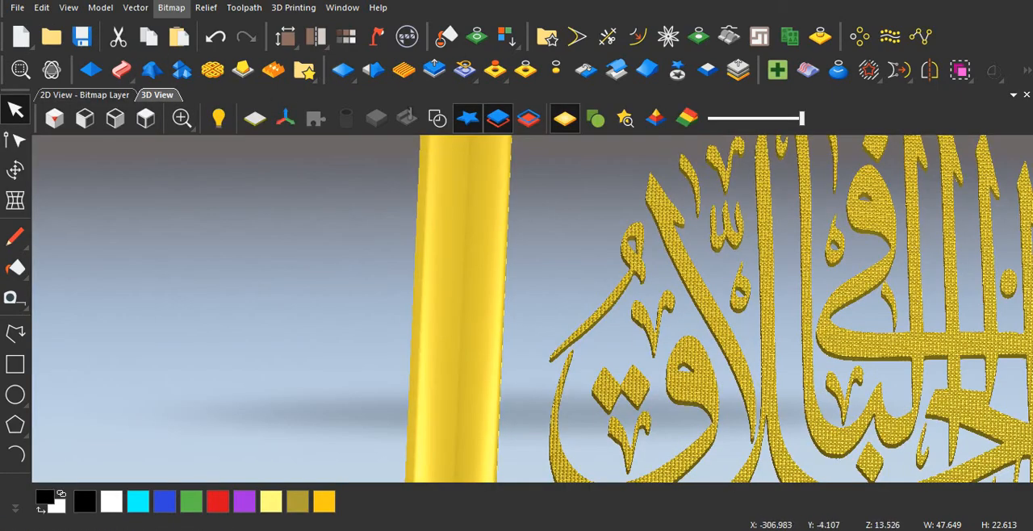
scroll(726, 323, "down", 2)
scroll(796, 347, "down", 3)
scroll(751, 355, "up", 3)
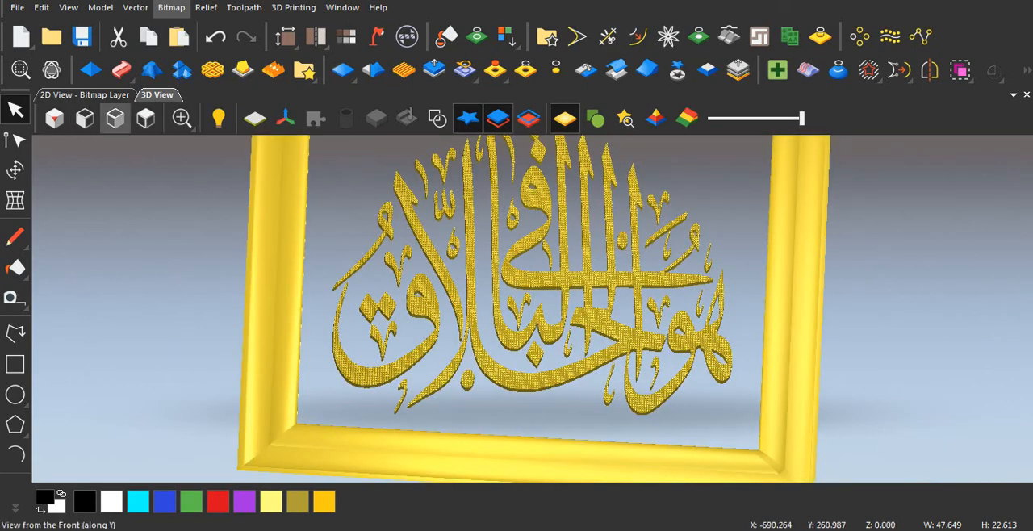
left_click(254, 118)
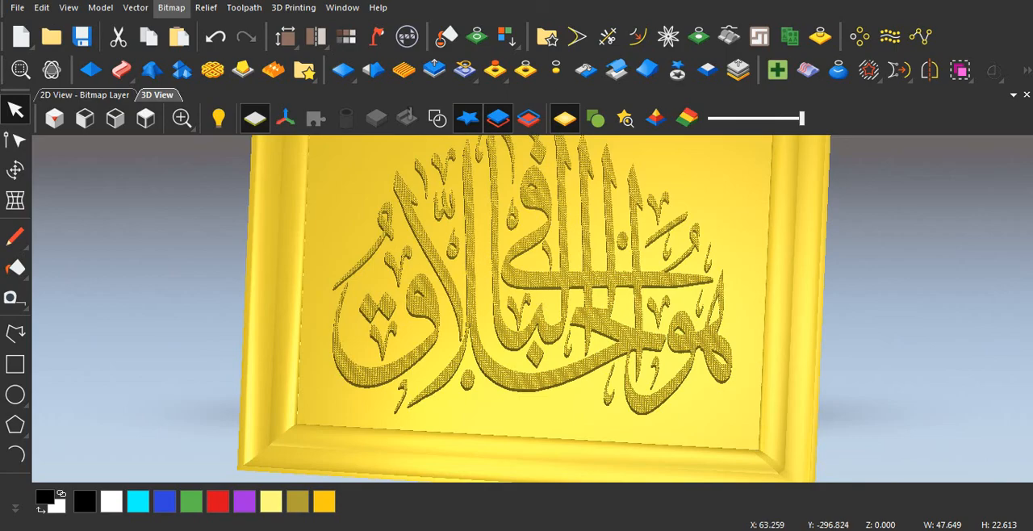
Step: Examine the calligraphy's cone texture up close and the complete framed panel as a whole
scroll(578, 406, "up", 3)
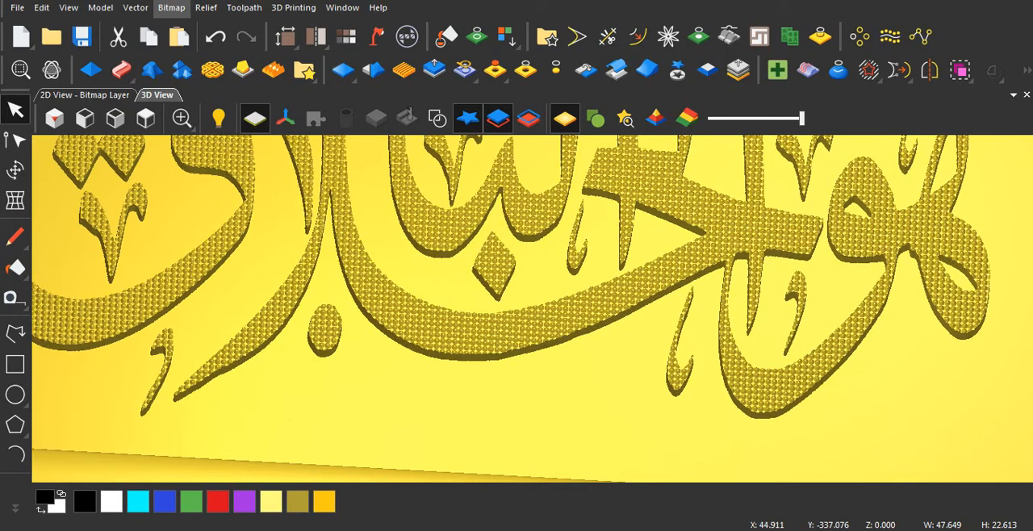
scroll(533, 323, "down", 4)
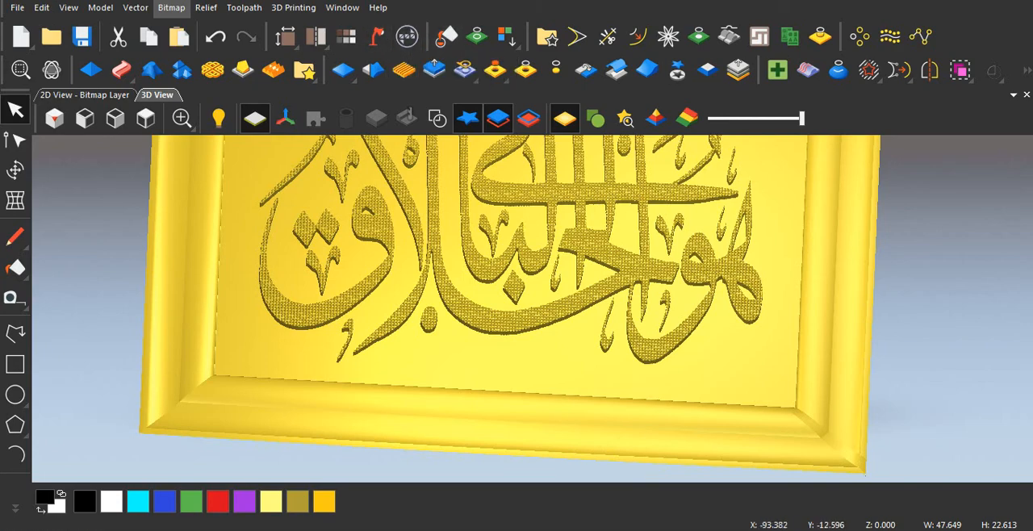
scroll(533, 309, "down", 3)
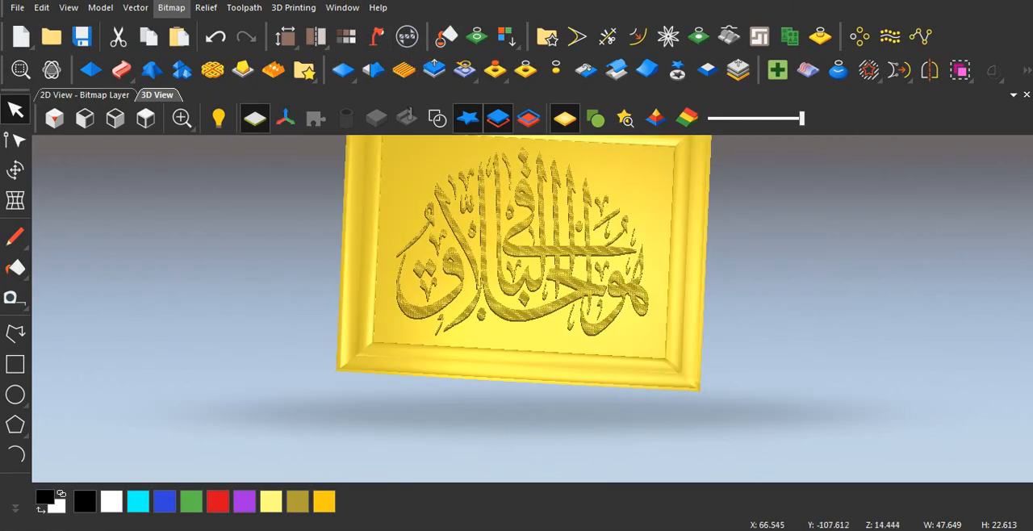
scroll(532, 307, "up", 2)
scroll(533, 307, "down", 2)
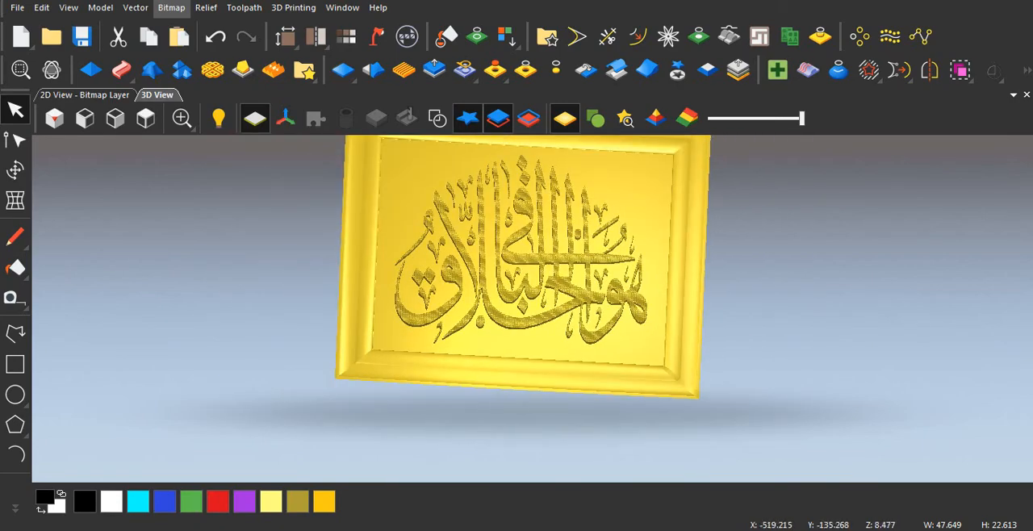
scroll(533, 307, "down", 2)
scroll(533, 307, "up", 2)
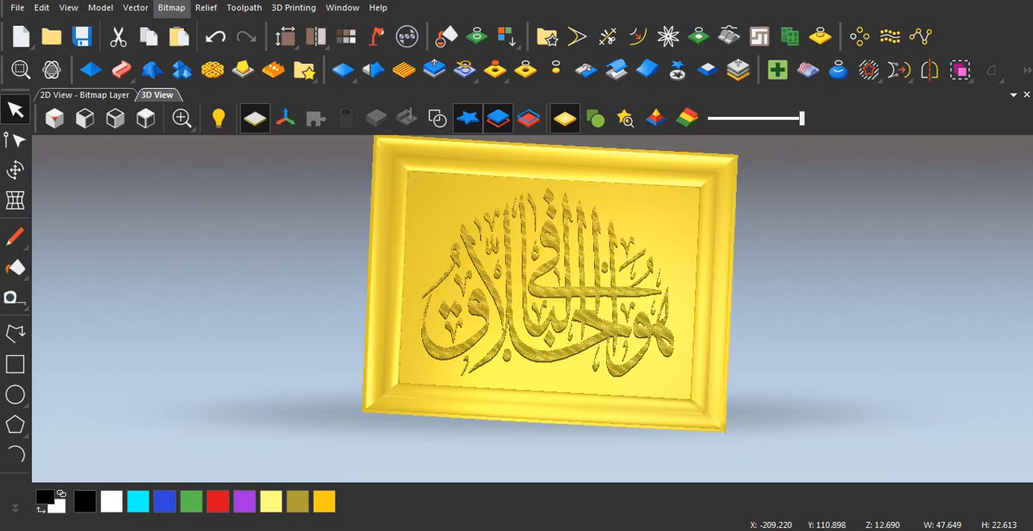